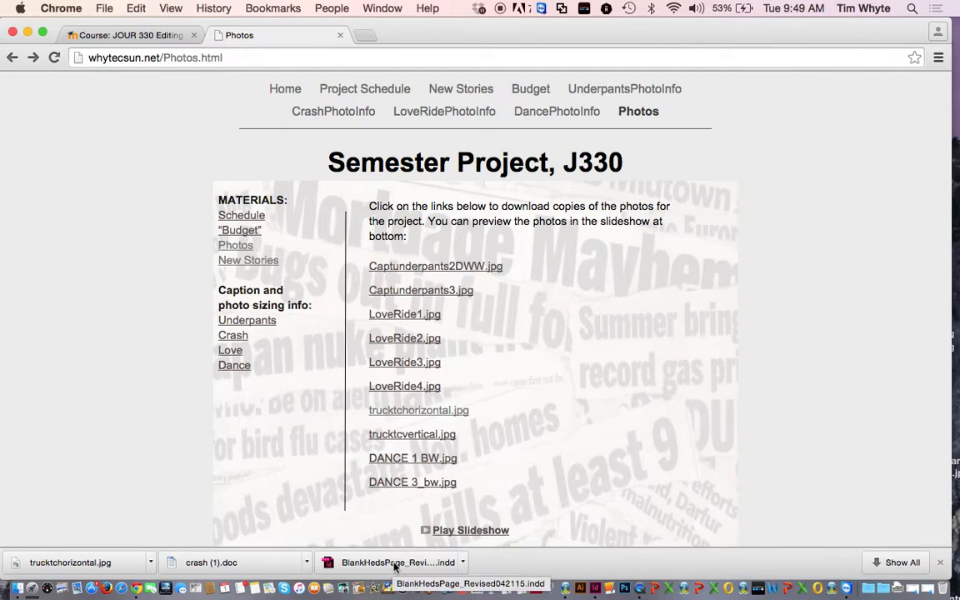
Open the downloaded BlankHedsPage_Revised042115.indd in InDesign, viewing the semester project's Home page in the browser while it loads.
{"action": "left_click", "coordinate": [403, 566]}
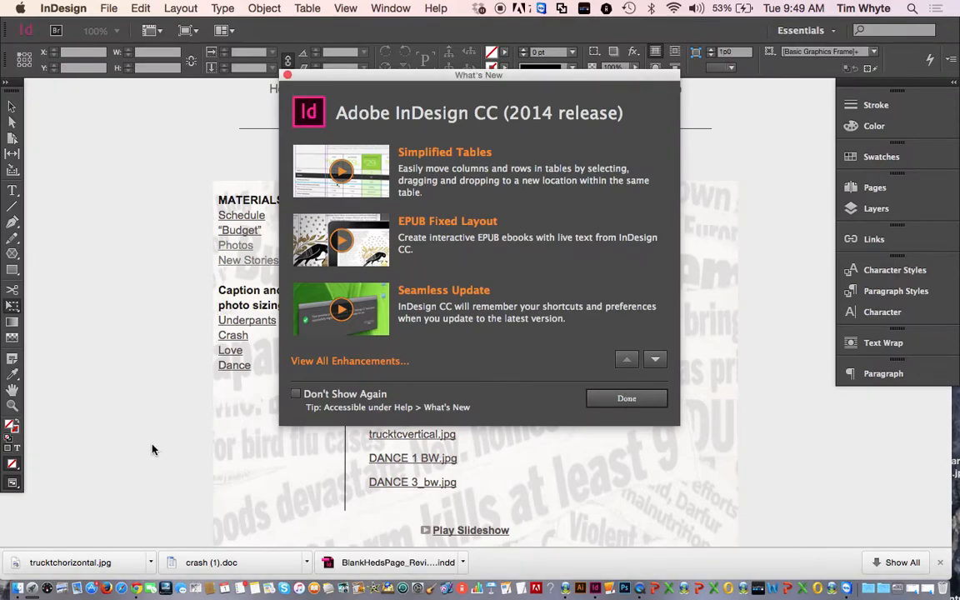
{"action": "left_click", "coordinate": [153, 450]}
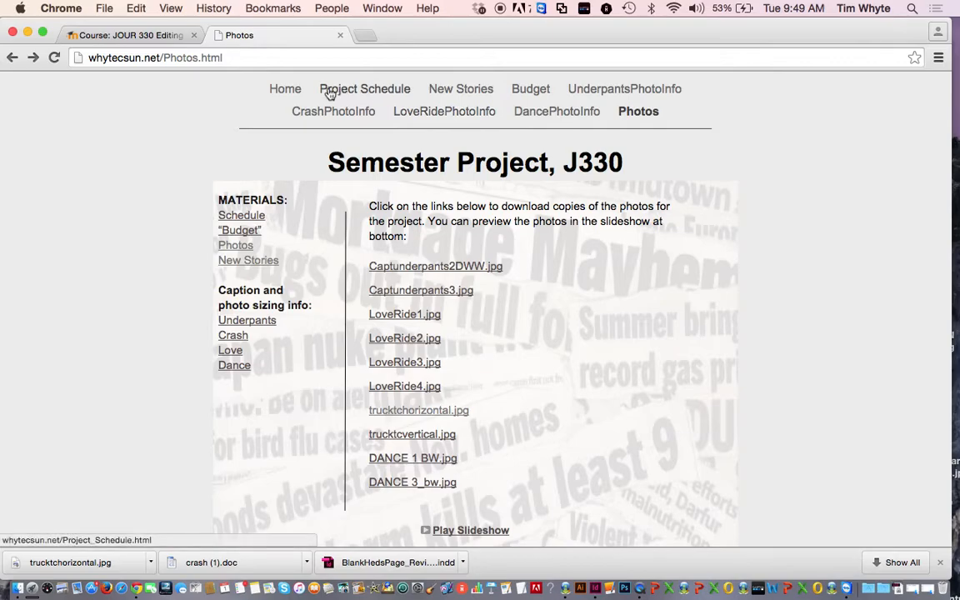
{"action": "left_click", "coordinate": [282, 89]}
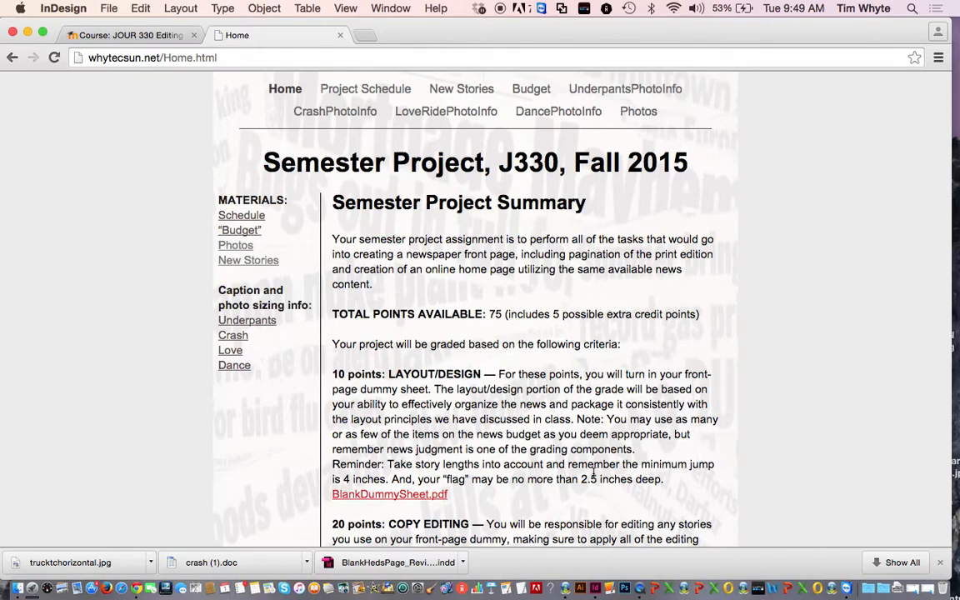
{"action": "left_click", "coordinate": [596, 579]}
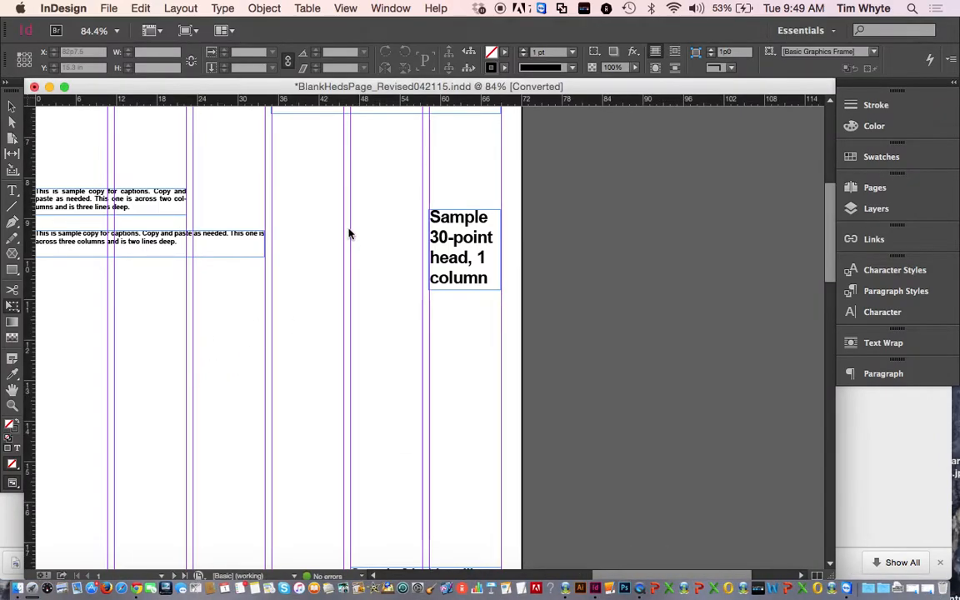
Look over the sample headlines and captions on page 1, ending with the whole page fitted in the window.
{"action": "scroll", "coordinate": [336, 175], "scroll_direction": "up", "scroll_amount": 3}
{"action": "scroll", "coordinate": [336, 175], "scroll_direction": "left", "scroll_amount": 1}
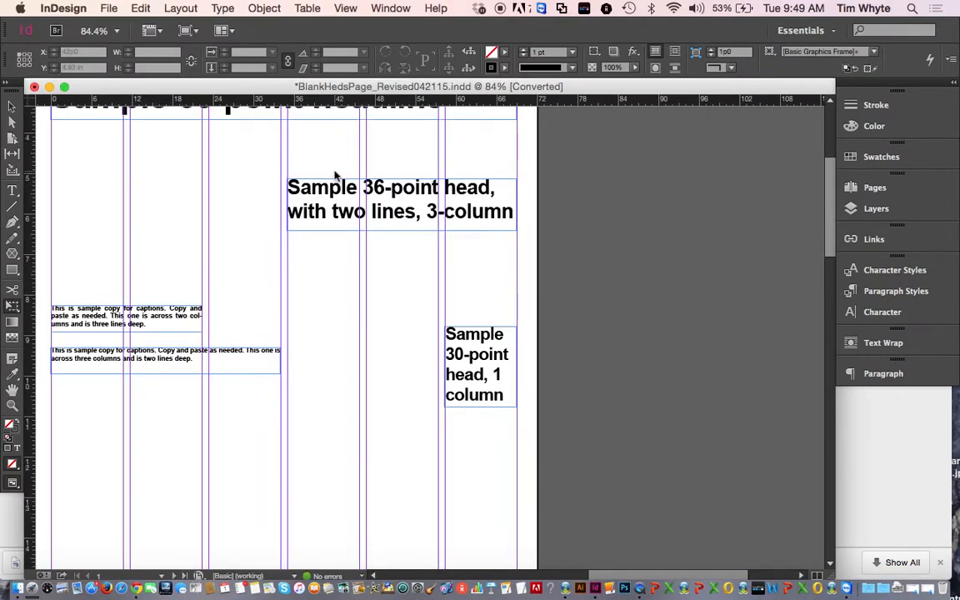
{"action": "left_click", "coordinate": [499, 218]}
{"action": "scroll", "coordinate": [570, 278], "scroll_direction": "up", "scroll_amount": 5}
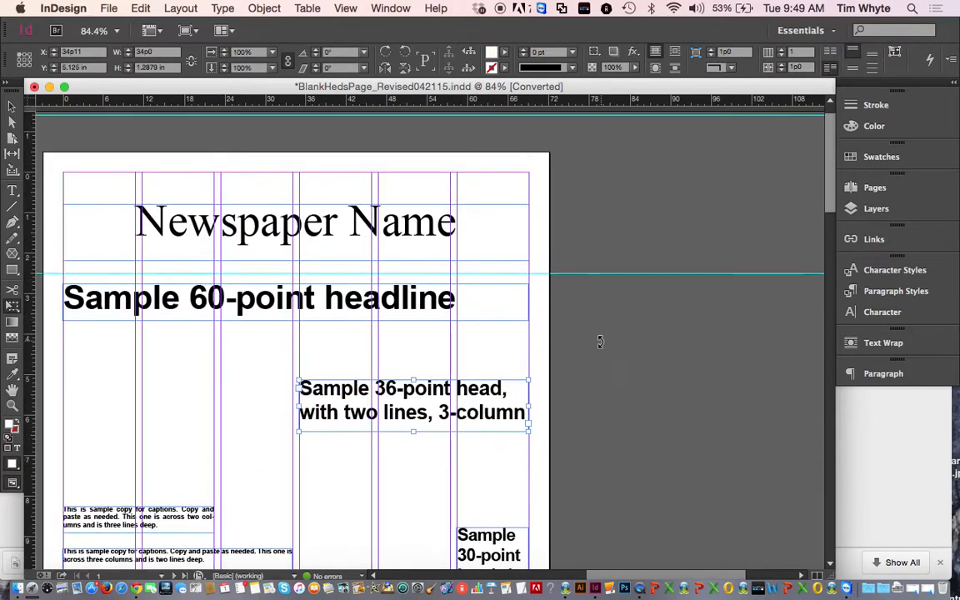
{"action": "scroll", "coordinate": [600, 341], "scroll_direction": "down", "scroll_amount": 5}
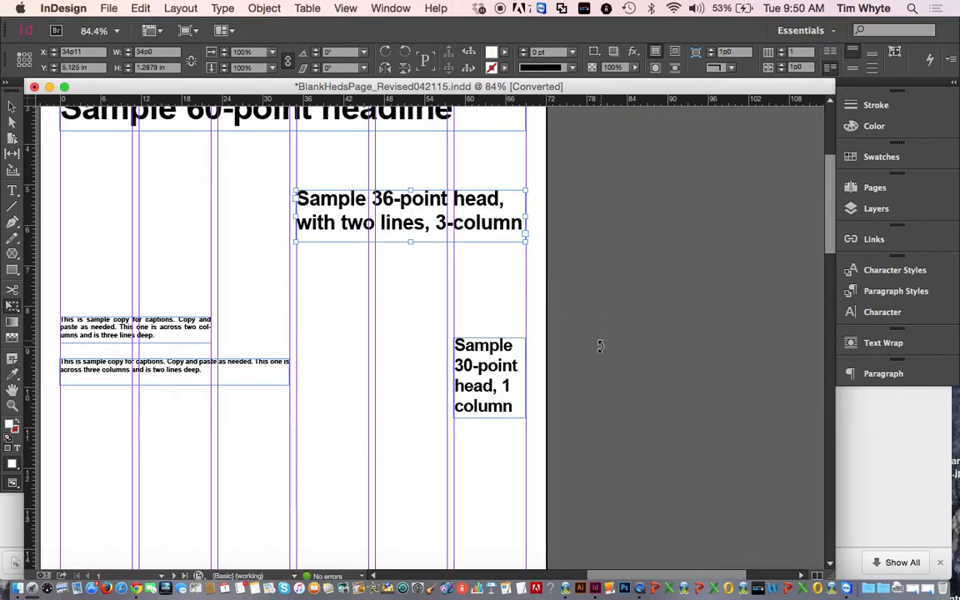
{"action": "right_click", "coordinate": [599, 346]}
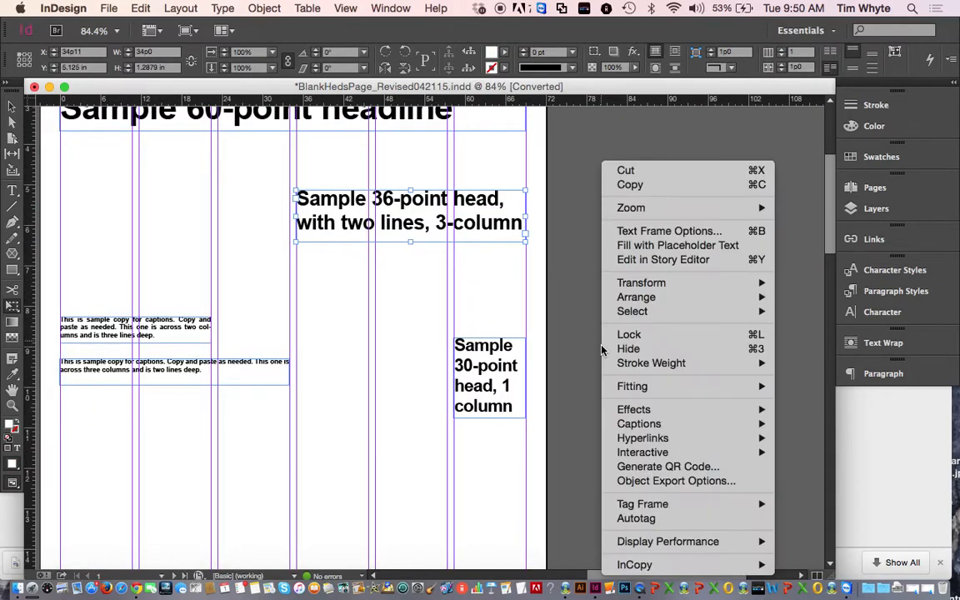
{"action": "left_click", "coordinate": [551, 269]}
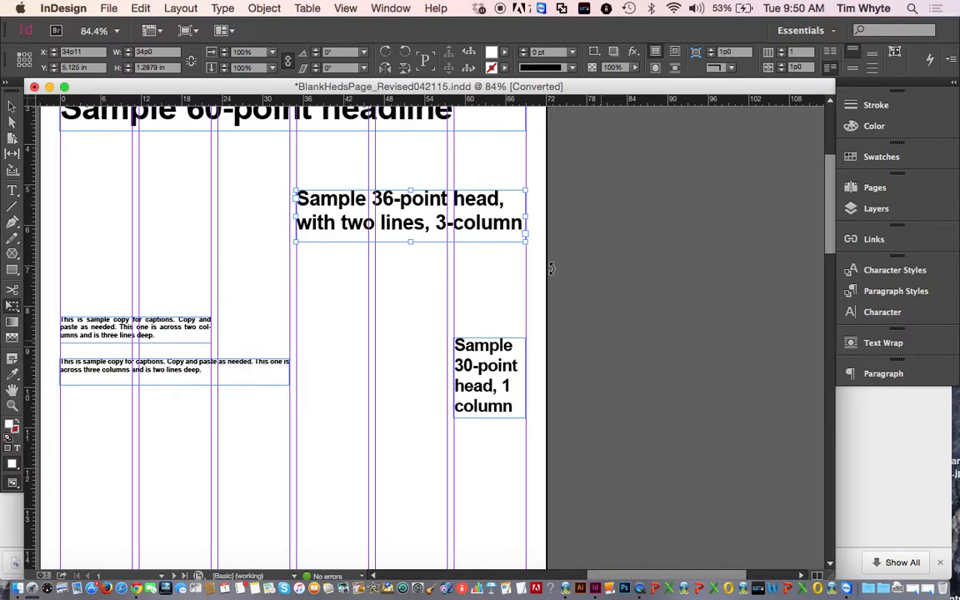
{"action": "key", "text": "super+0"}
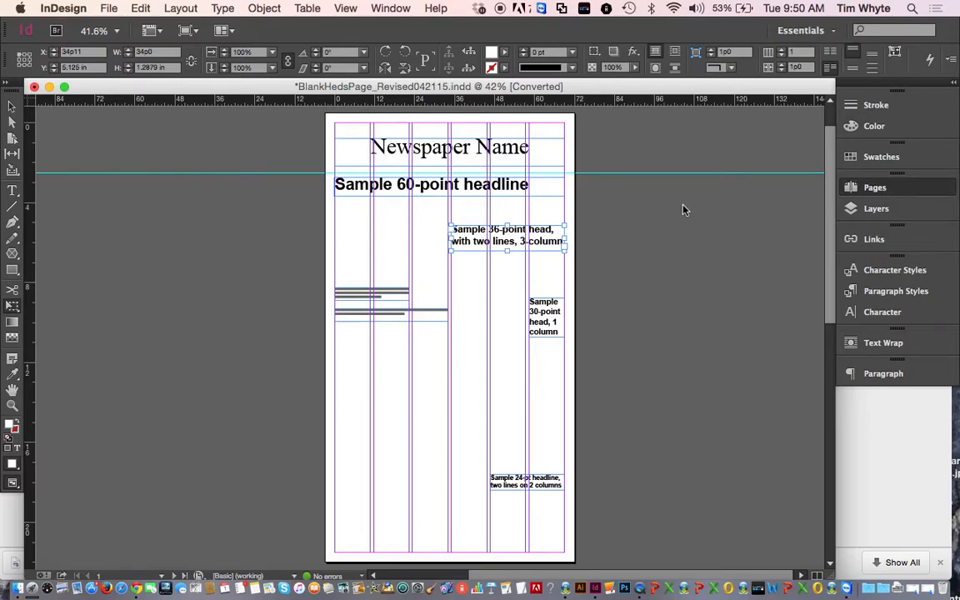
Examine page 1 and the blank page 2 from the Pages list, and return to page 1.
{"action": "left_click", "coordinate": [875, 187]}
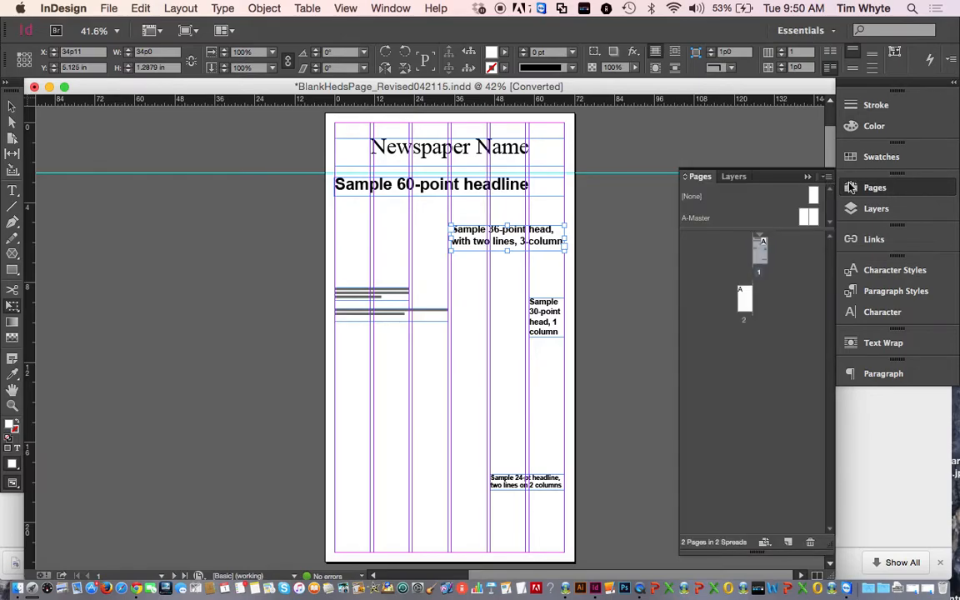
{"action": "double_click", "coordinate": [764, 257]}
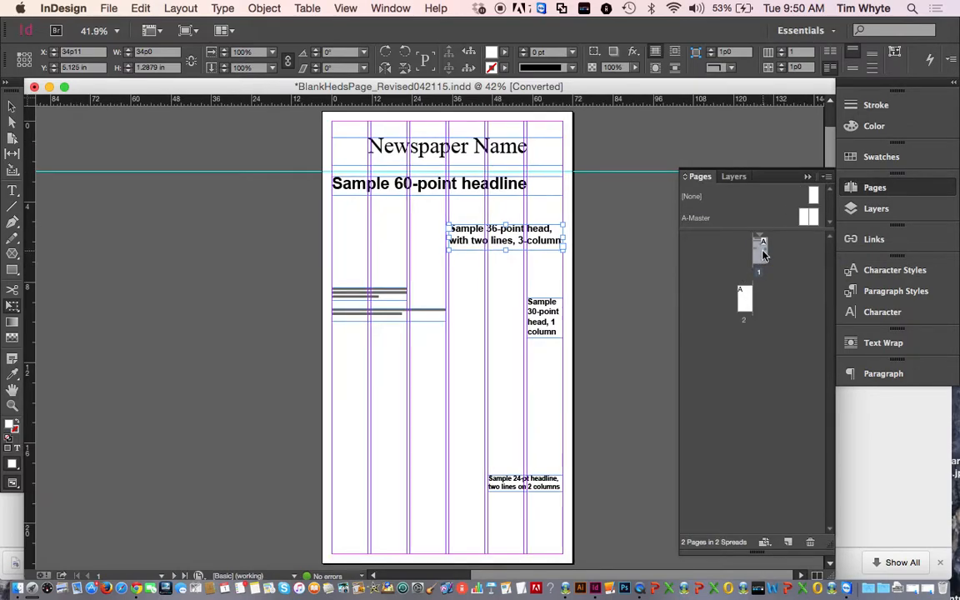
{"action": "double_click", "coordinate": [749, 294]}
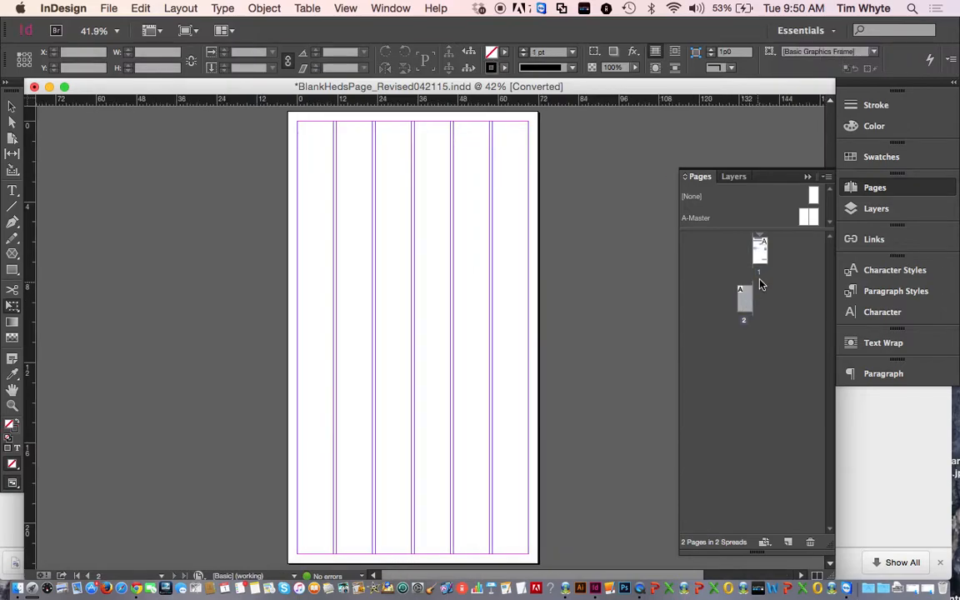
{"action": "double_click", "coordinate": [763, 250]}
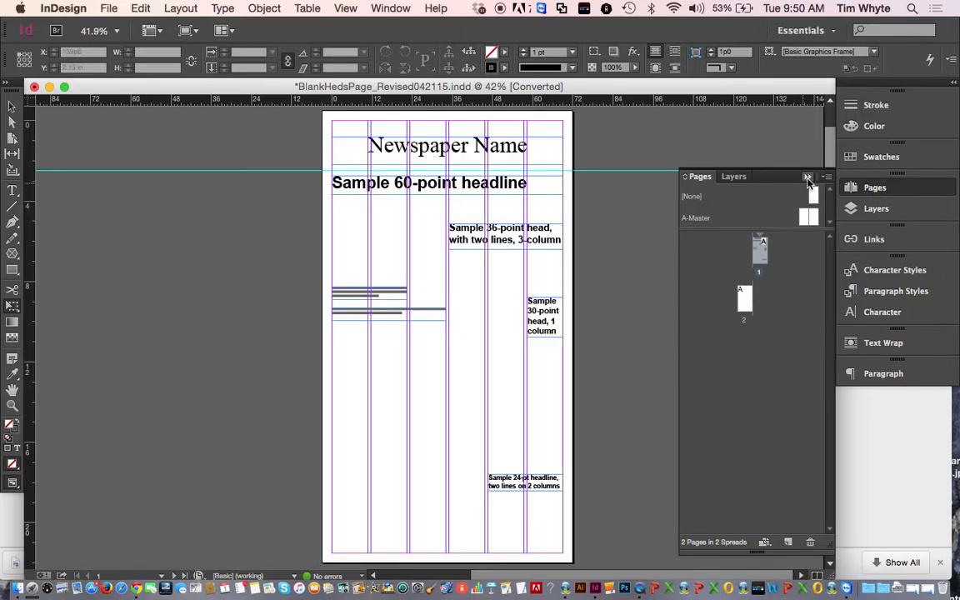
{"action": "left_click", "coordinate": [808, 178]}
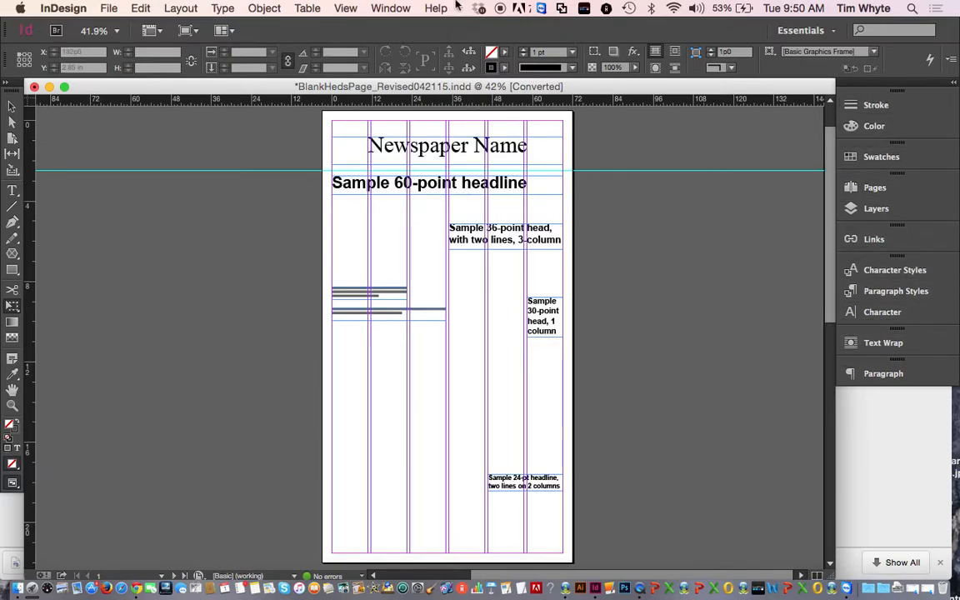
Close the Tools panel and bring it back on screen.
{"action": "left_click", "coordinate": [378, 10]}
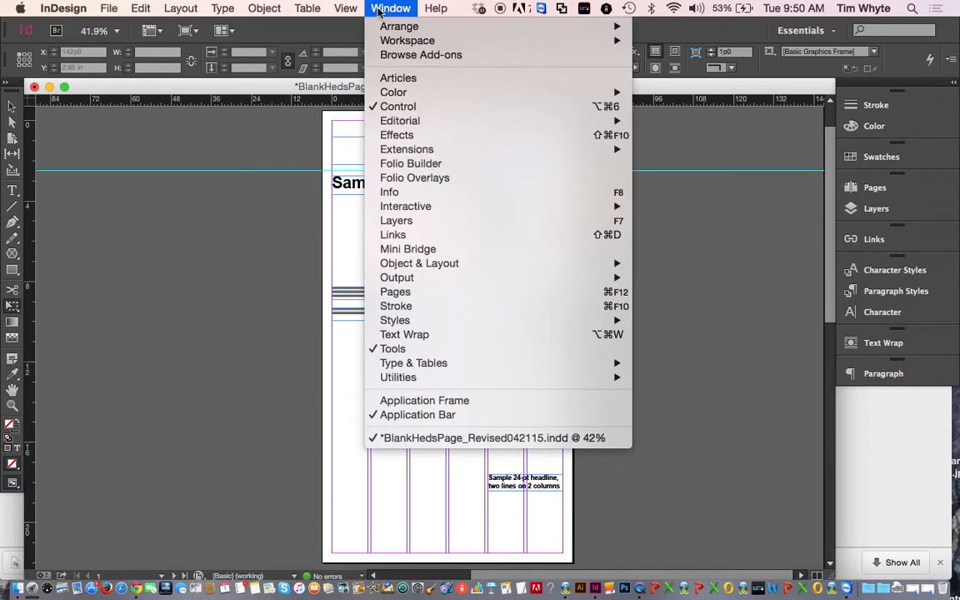
{"action": "left_click", "coordinate": [380, 10]}
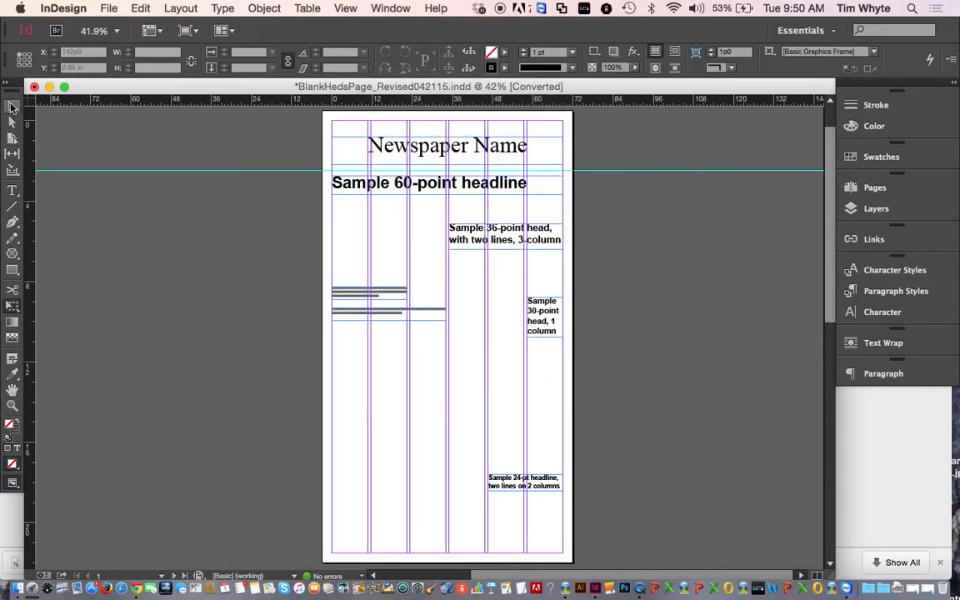
{"action": "left_click_drag", "start_coordinate": [12, 92], "coordinate": [13, 125]}
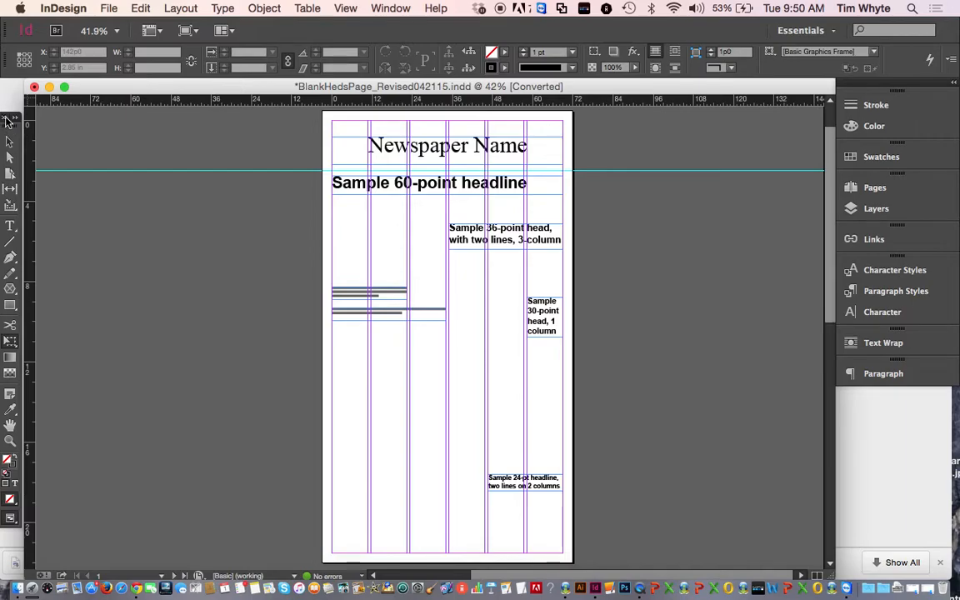
{"action": "left_click", "coordinate": [4, 106]}
{"action": "left_click", "coordinate": [385, 9]}
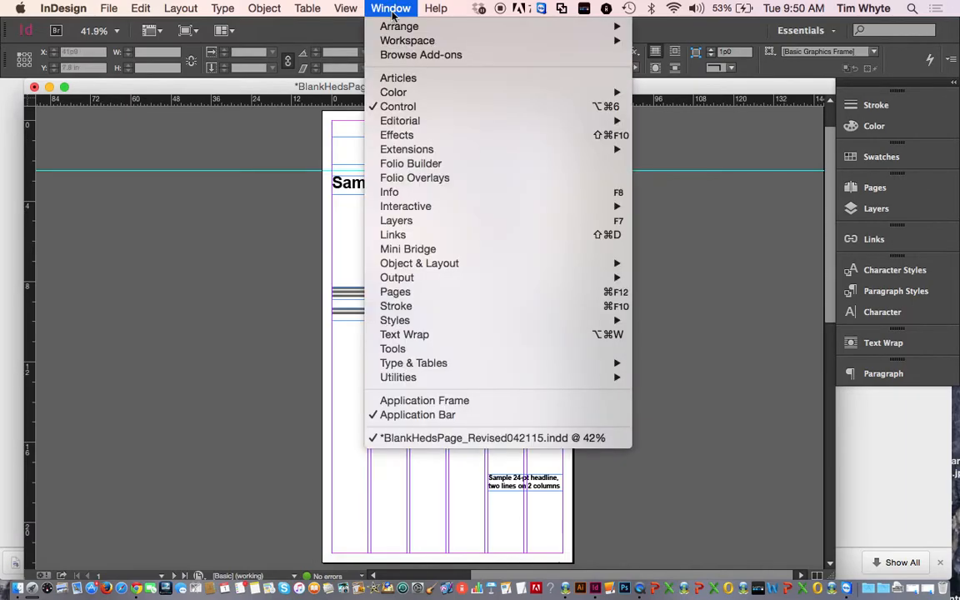
{"action": "left_click", "coordinate": [416, 348]}
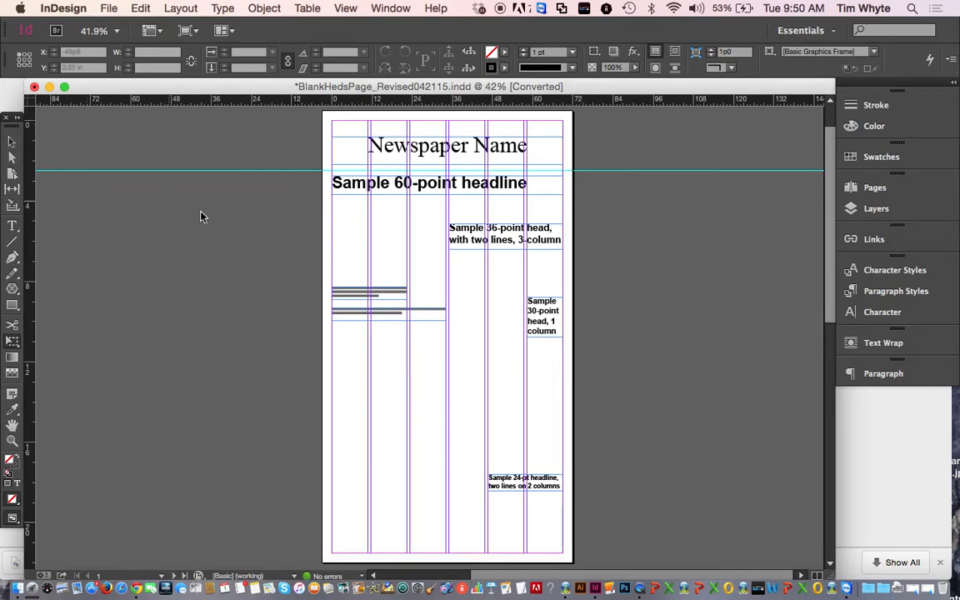
Move the two caption samples and the one-column 30-point head down the page together to about Y 13.75 in.
{"action": "left_click_drag", "start_coordinate": [291, 285], "coordinate": [624, 358]}
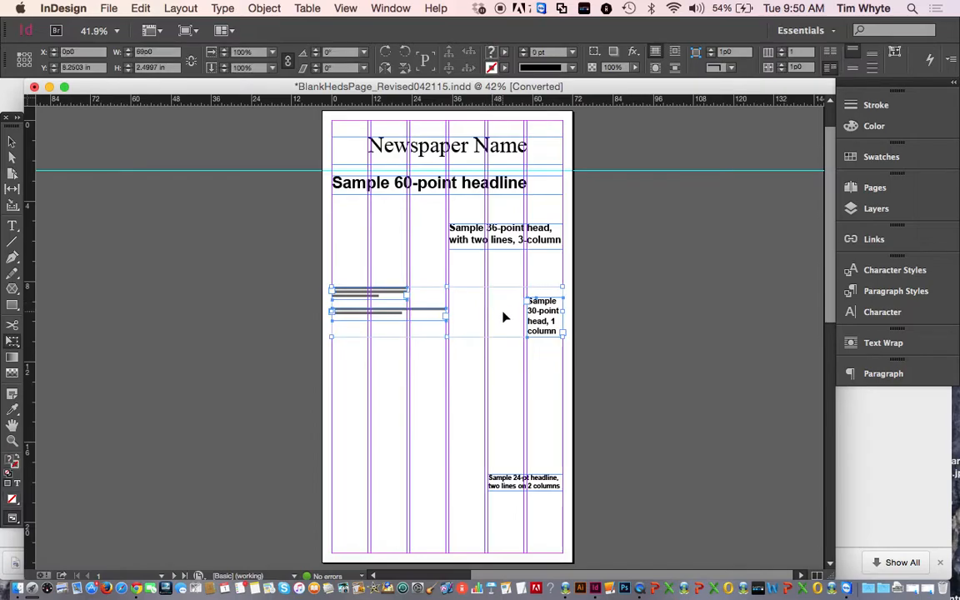
{"action": "left_click_drag", "start_coordinate": [542, 324], "coordinate": [542, 451]}
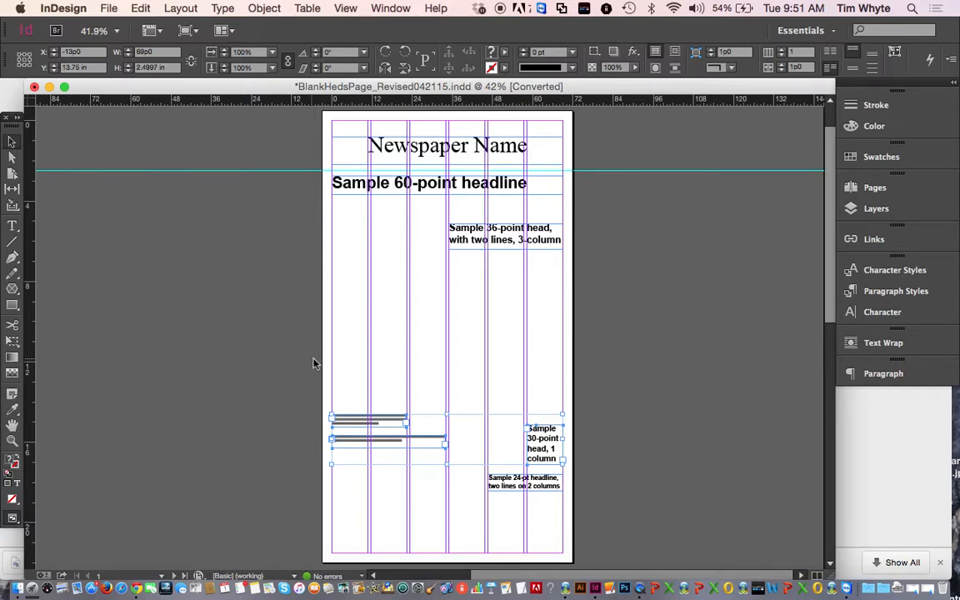
{"action": "left_click_drag", "start_coordinate": [310, 401], "coordinate": [593, 476]}
{"action": "mouse_move", "coordinate": [542, 440]}
{"action": "left_mouse_down"}
{"action": "mouse_move", "coordinate": [506, 382]}
{"action": "mouse_move", "coordinate": [527, 449]}
{"action": "mouse_move", "coordinate": [549, 441]}
{"action": "left_mouse_up"}
Move the three-column 36-point head to the left columns below the caption samples, at about Y 17.6 in.
{"action": "left_click", "coordinate": [511, 230]}
{"action": "left_click_drag", "start_coordinate": [502, 232], "coordinate": [384, 482]}
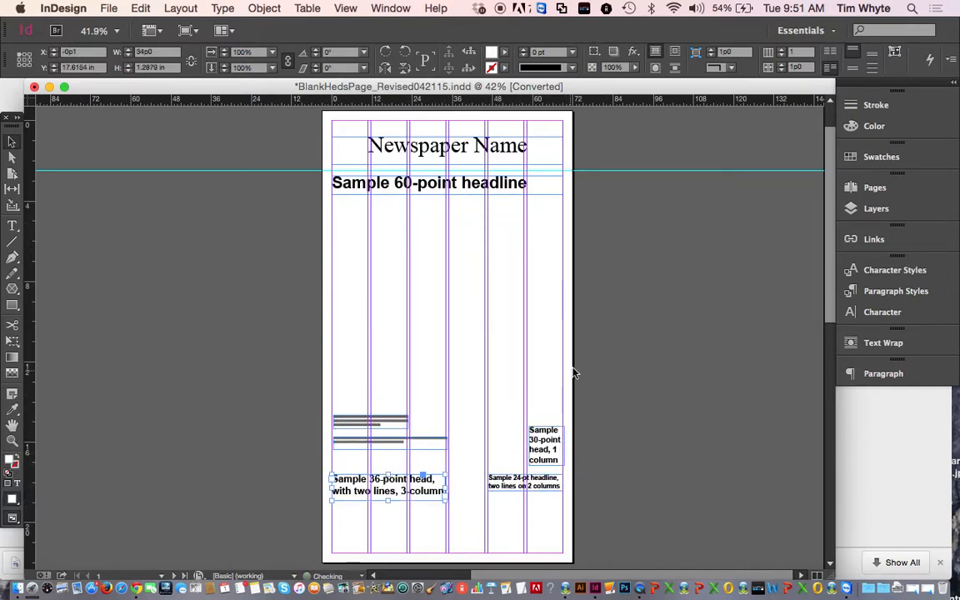
{"action": "left_click", "coordinate": [367, 311]}
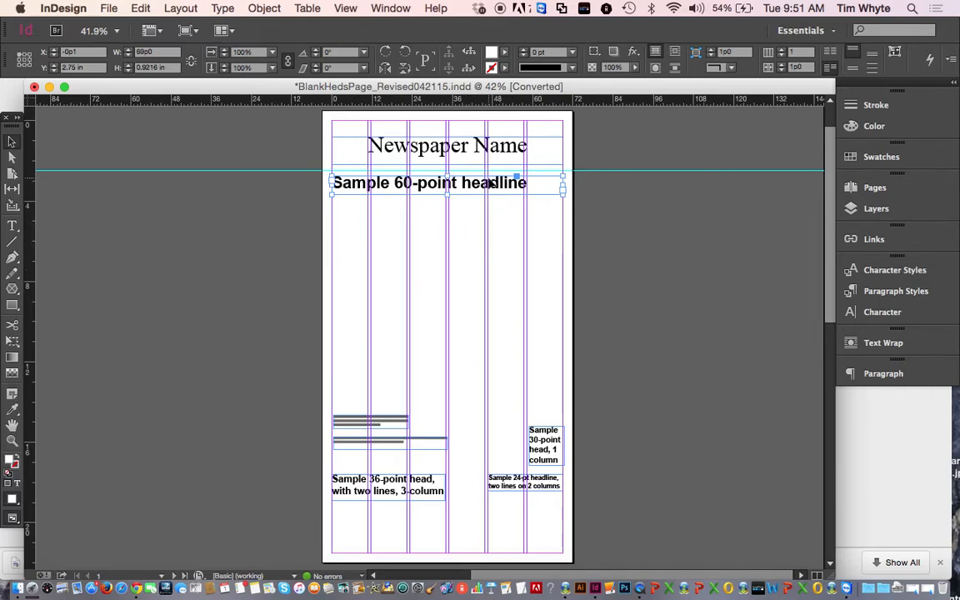
{"action": "left_click", "coordinate": [535, 264]}
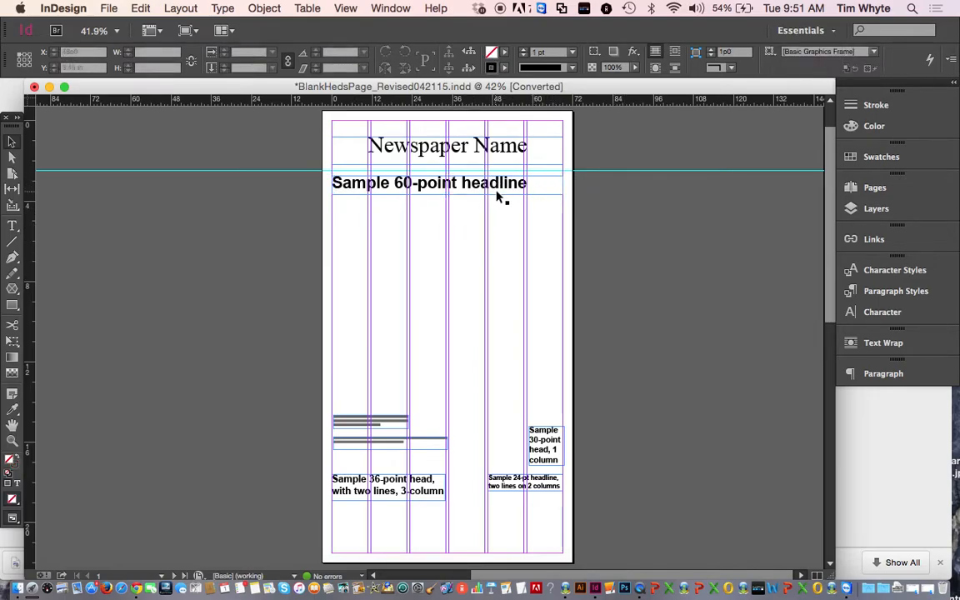
Replace the "Newspaper Name" text in the flag with the author's first name in the possessive followed by "Times".
{"action": "left_click", "coordinate": [12, 440]}
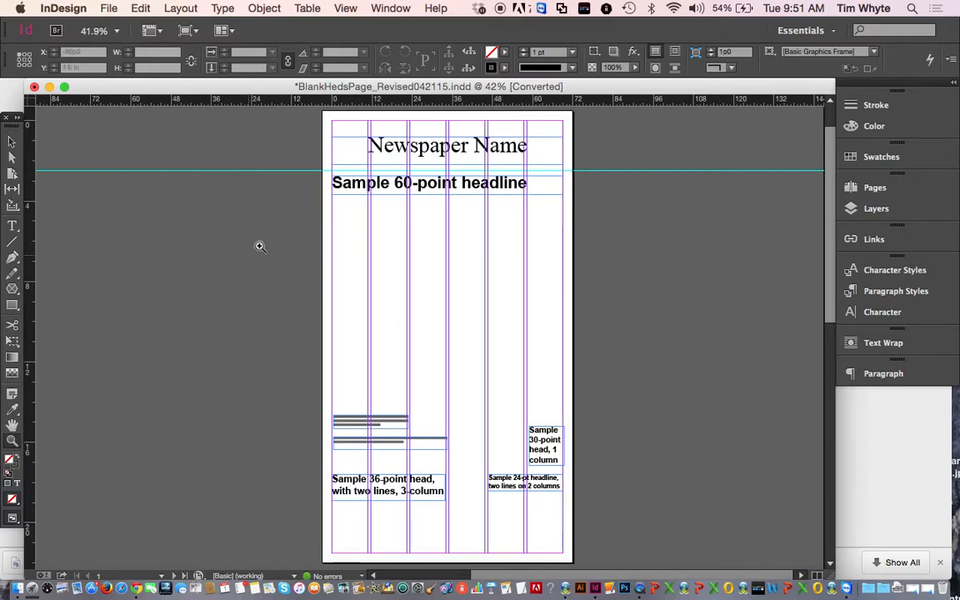
{"action": "left_click_drag", "start_coordinate": [311, 166], "coordinate": [593, 300]}
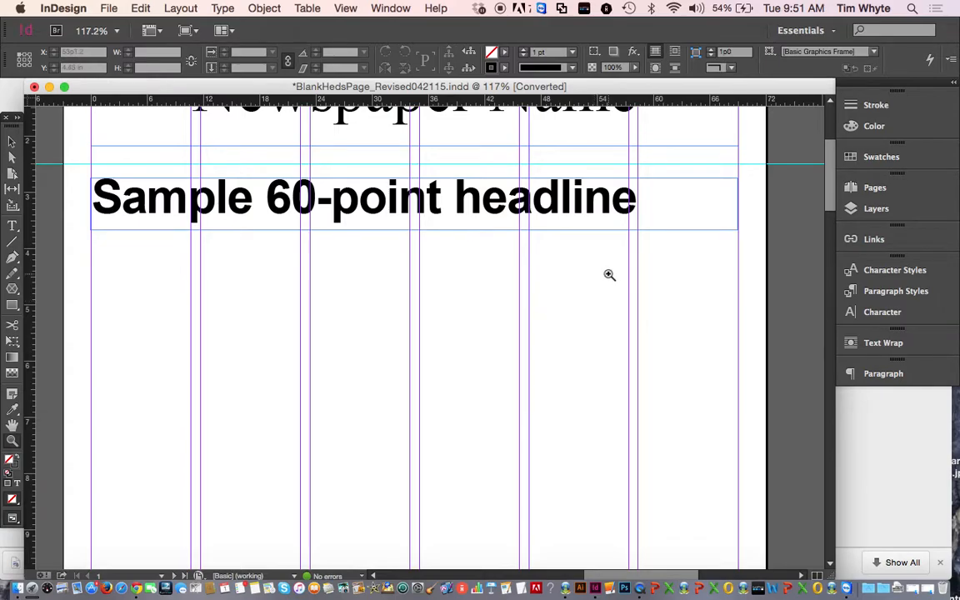
{"action": "scroll", "coordinate": [610, 275], "scroll_direction": "up", "scroll_amount": 5}
{"action": "scroll", "coordinate": [609, 274], "scroll_direction": "down", "scroll_amount": 3}
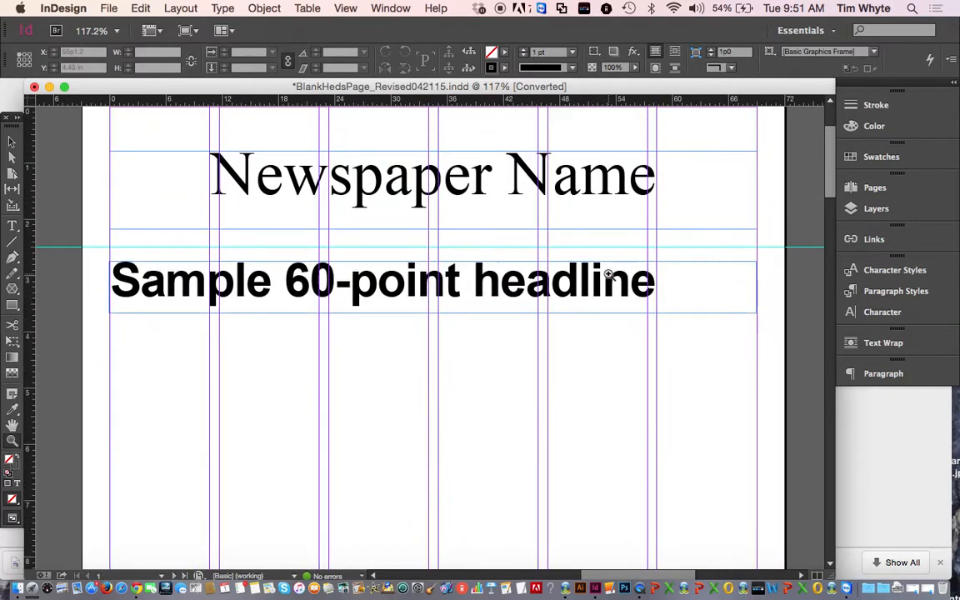
{"action": "key", "text": "v"}
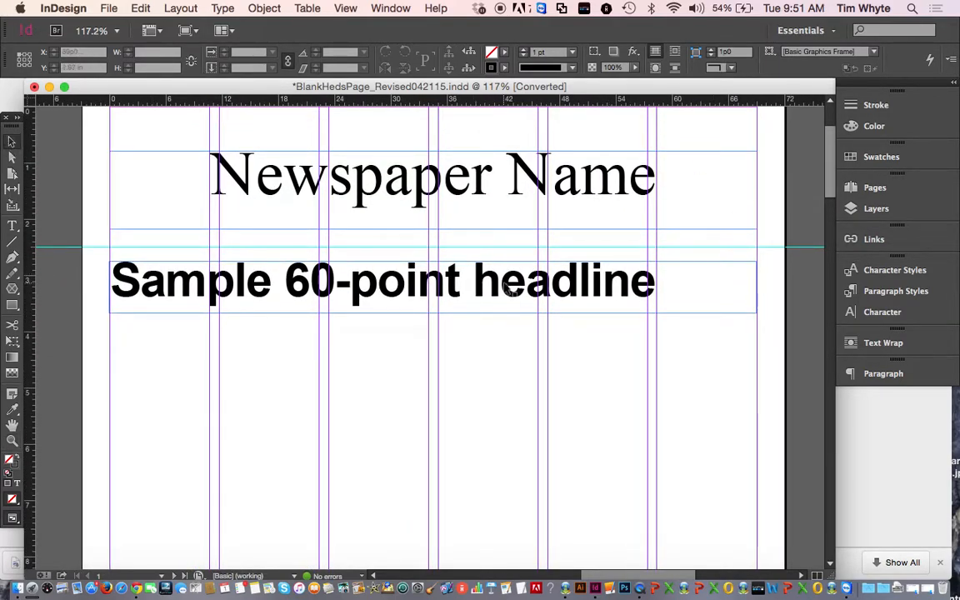
{"action": "left_click", "coordinate": [11, 225]}
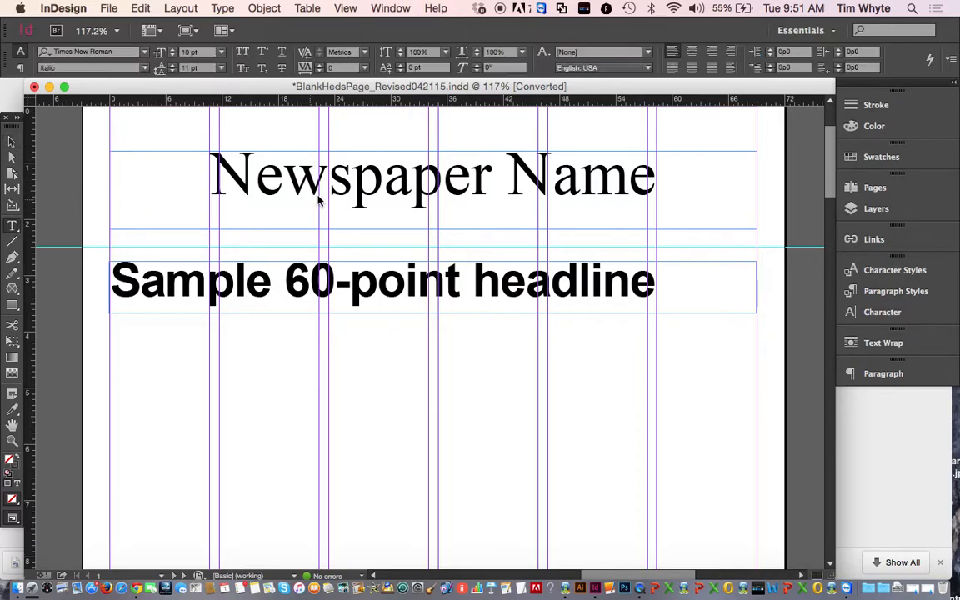
{"action": "triple_click", "coordinate": [361, 177]}
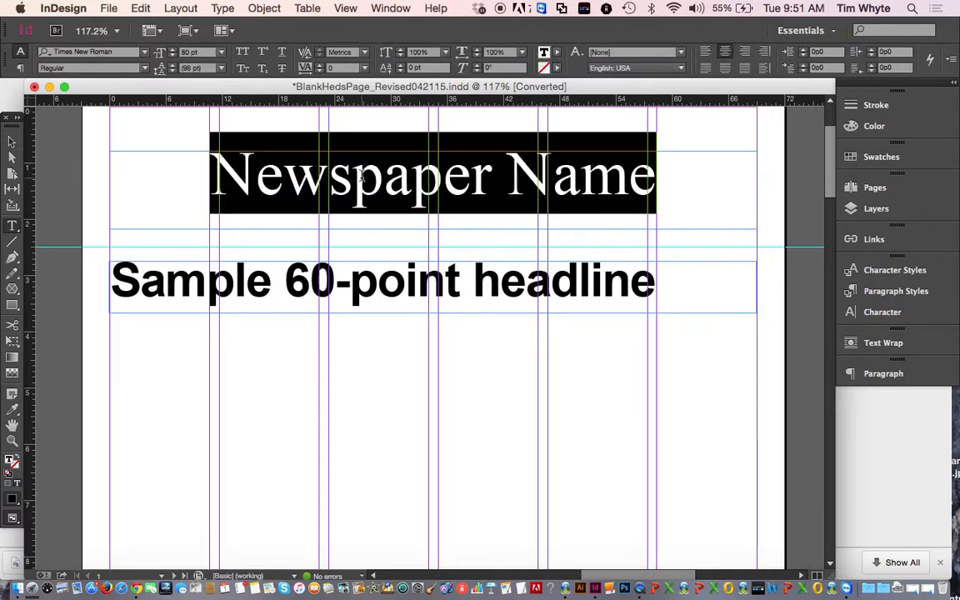
{"action": "type", "text": "Tim"}
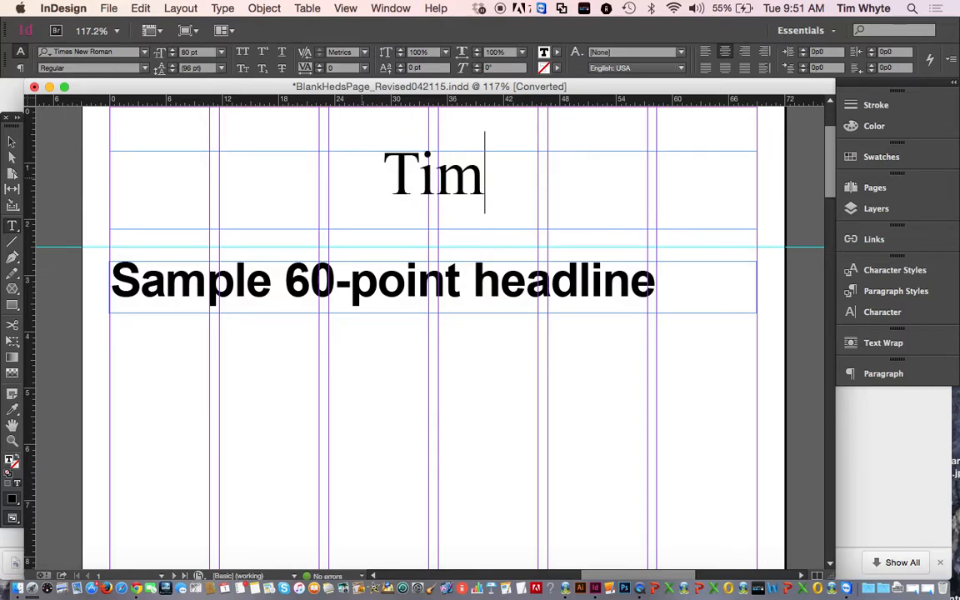
{"action": "type", "text": "'s Times"}
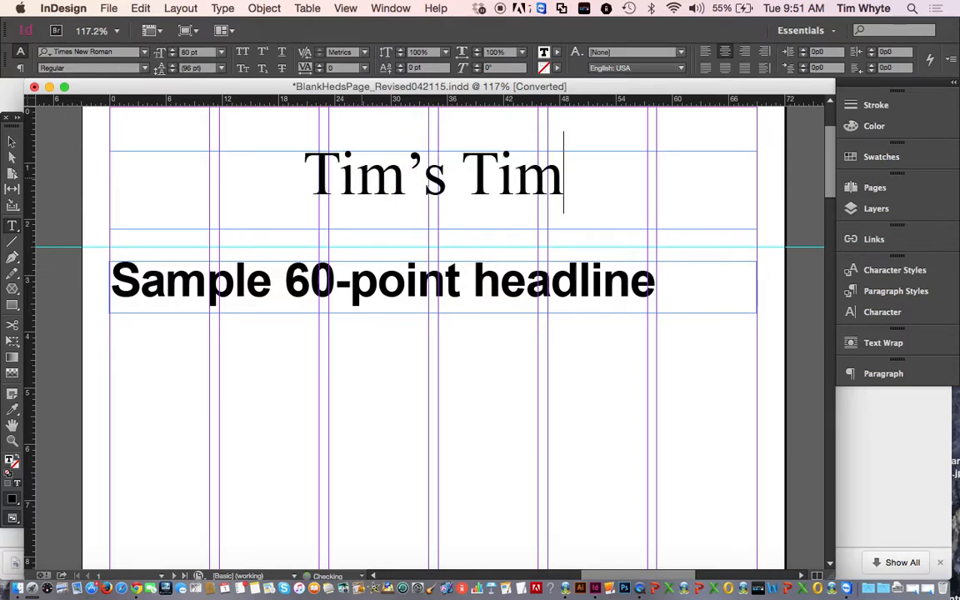
Shorten the newspaper flag's text frame to about 0.98 in high.
{"action": "left_click", "coordinate": [12, 142]}
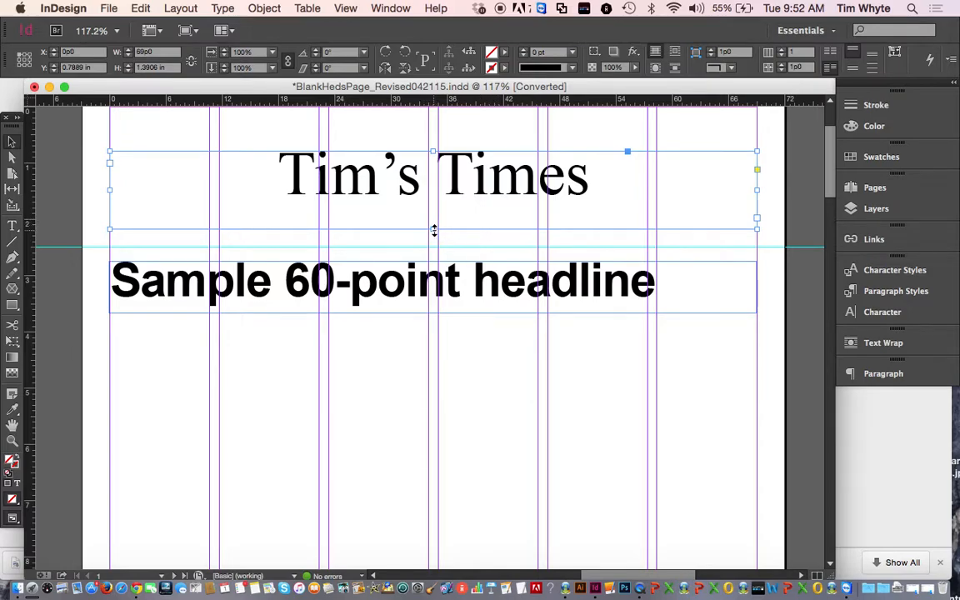
{"action": "left_click_drag", "start_coordinate": [434, 228], "coordinate": [442, 206]}
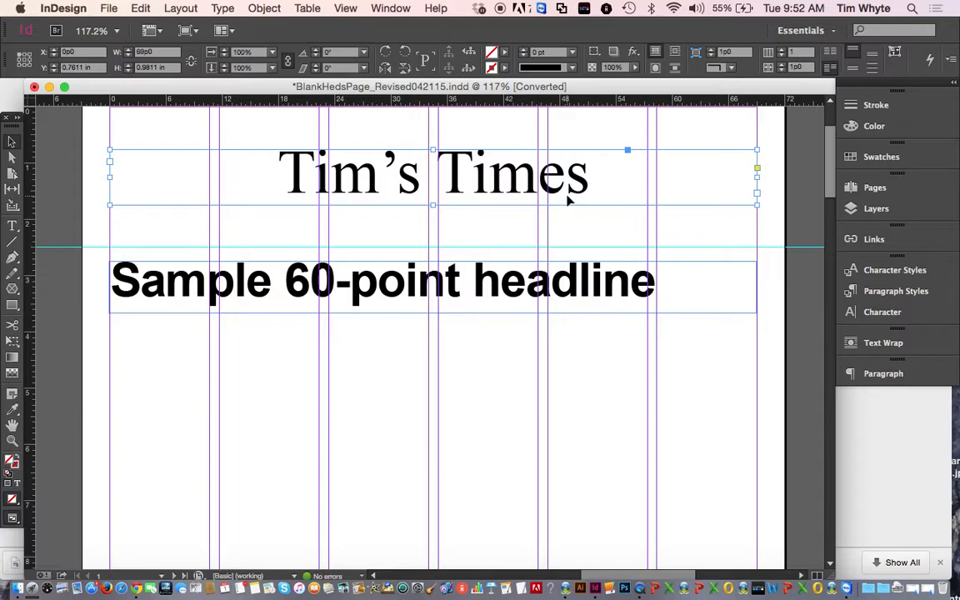
Nudge the flag down to Y 0.775 in and draw a 69p0 horizontal line along the guide beneath it, spanning all columns.
{"action": "key", "text": "Down"}
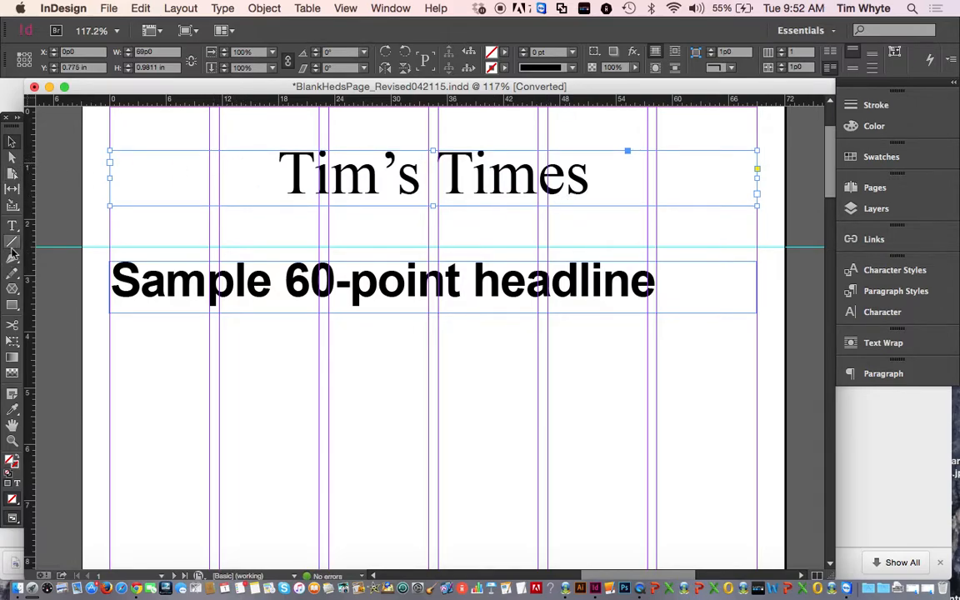
{"action": "left_click", "coordinate": [14, 242]}
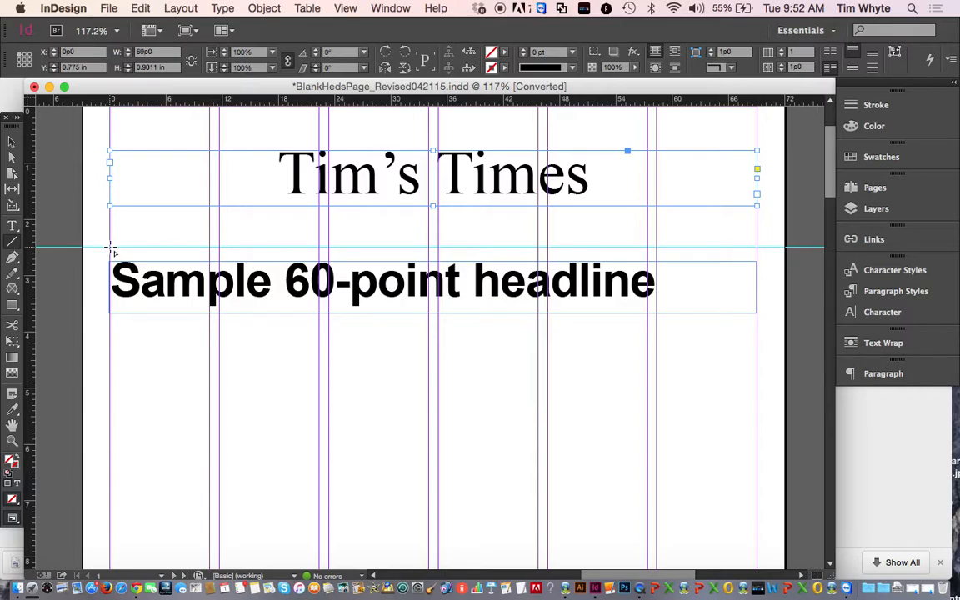
{"action": "left_click_drag", "start_coordinate": [110, 247], "coordinate": [198, 249]}
{"action": "left_click_drag", "start_coordinate": [264, 234], "coordinate": [758, 248]}
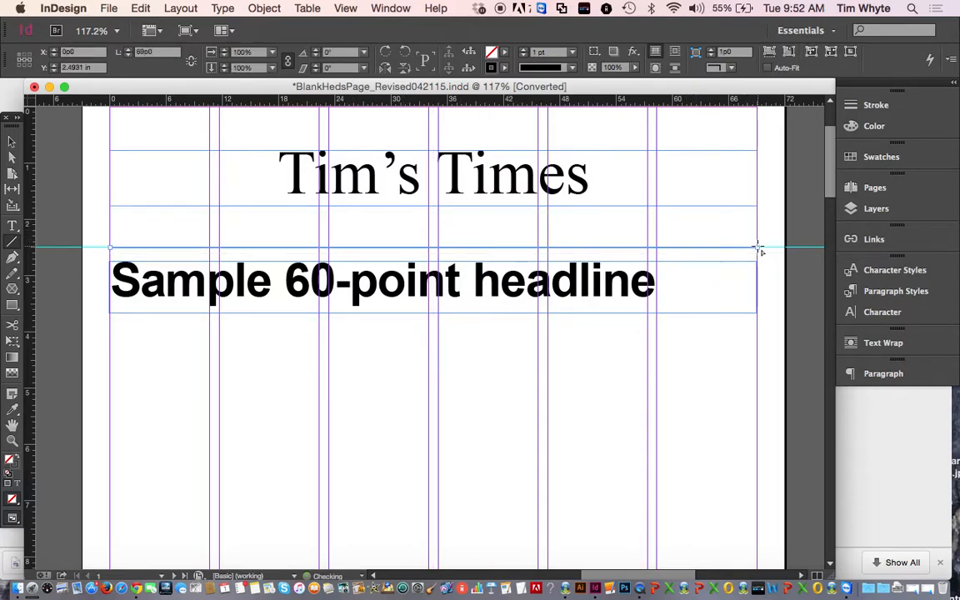
Preview the page without guides and frame edges to examine the flag, the new line and the headline.
{"action": "left_click", "coordinate": [12, 141]}
{"action": "left_click", "coordinate": [595, 379]}
{"action": "key", "text": "w"}
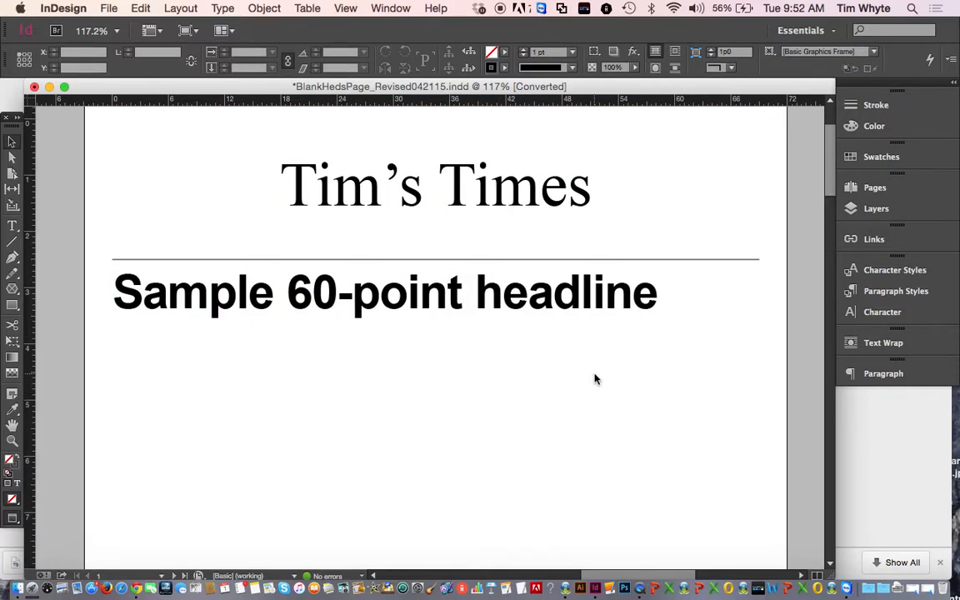
{"action": "scroll", "coordinate": [595, 379], "scroll_direction": "down", "scroll_amount": 10}
{"action": "scroll", "coordinate": [595, 379], "scroll_direction": "up", "scroll_amount": 10}
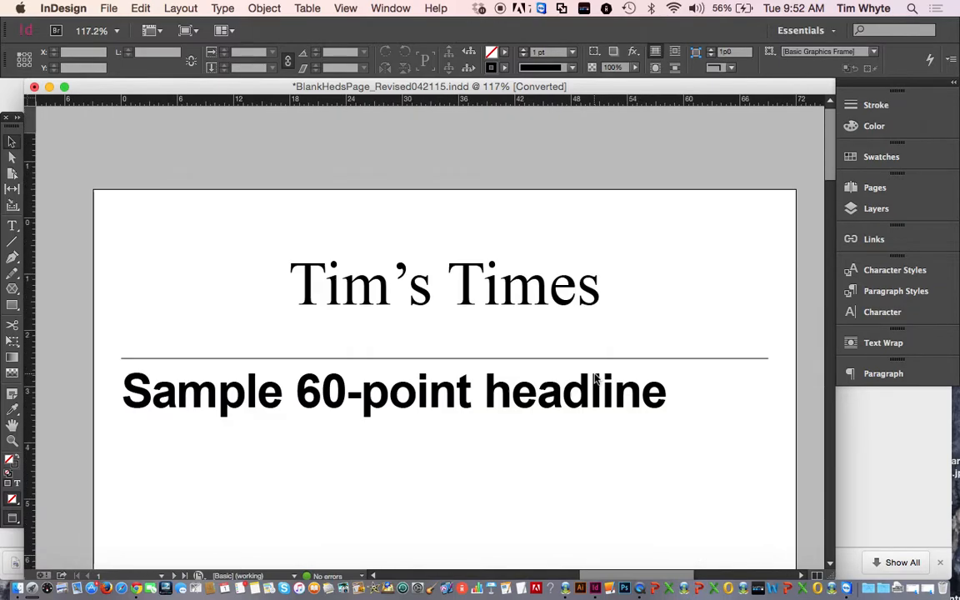
{"action": "scroll", "coordinate": [595, 380], "scroll_direction": "down", "scroll_amount": 1}
{"action": "scroll", "coordinate": [595, 379], "scroll_direction": "down", "scroll_amount": 2}
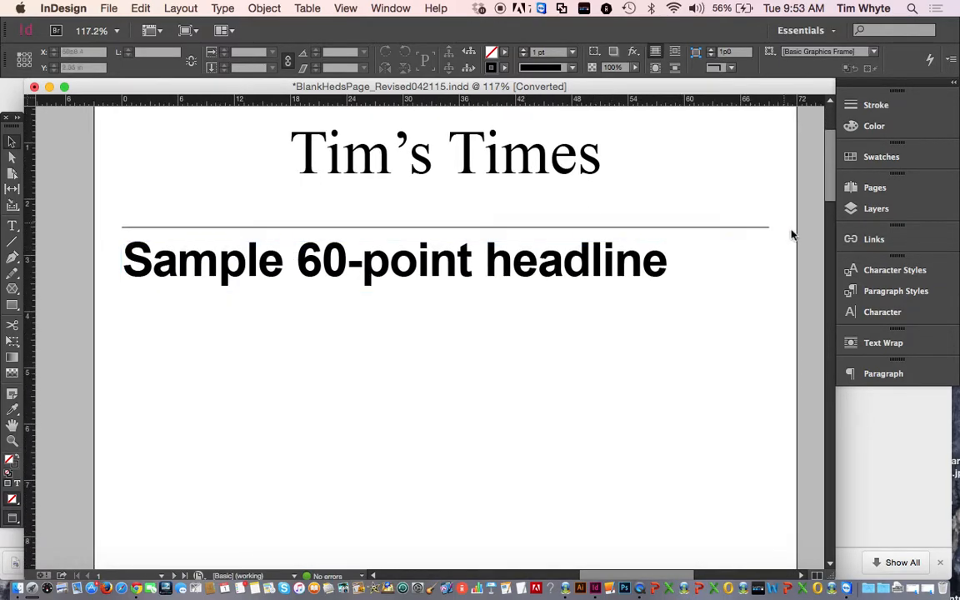
{"action": "scroll", "coordinate": [789, 368], "scroll_direction": "up", "scroll_amount": 3}
{"action": "scroll", "coordinate": [789, 368], "scroll_direction": "down", "scroll_amount": 3}
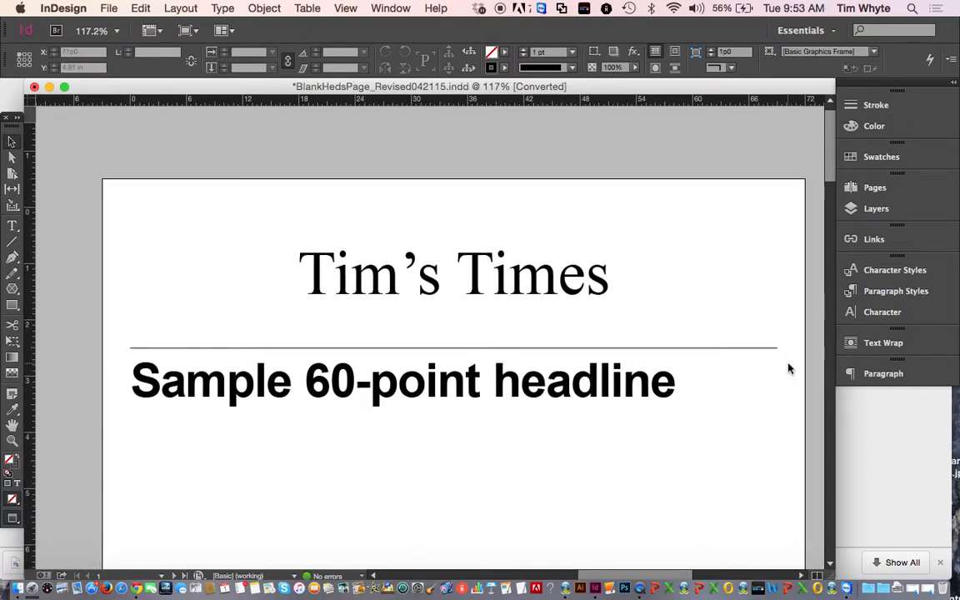
Set the stroke weight of the line under the flag to 4 pt and show the guides and frame edges again.
{"action": "left_click", "coordinate": [751, 221]}
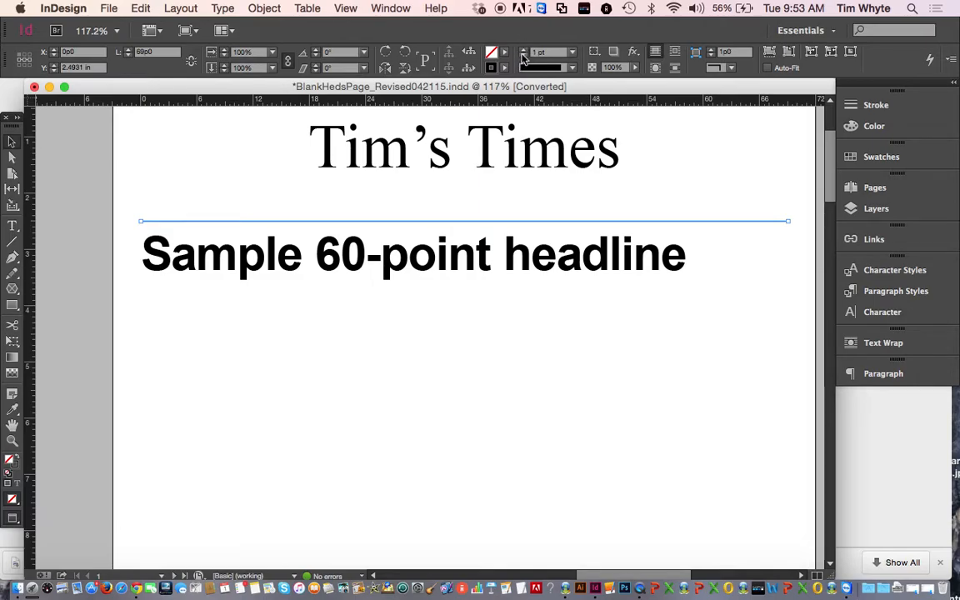
{"action": "left_click", "coordinate": [524, 50]}
{"action": "left_click", "coordinate": [524, 52]}
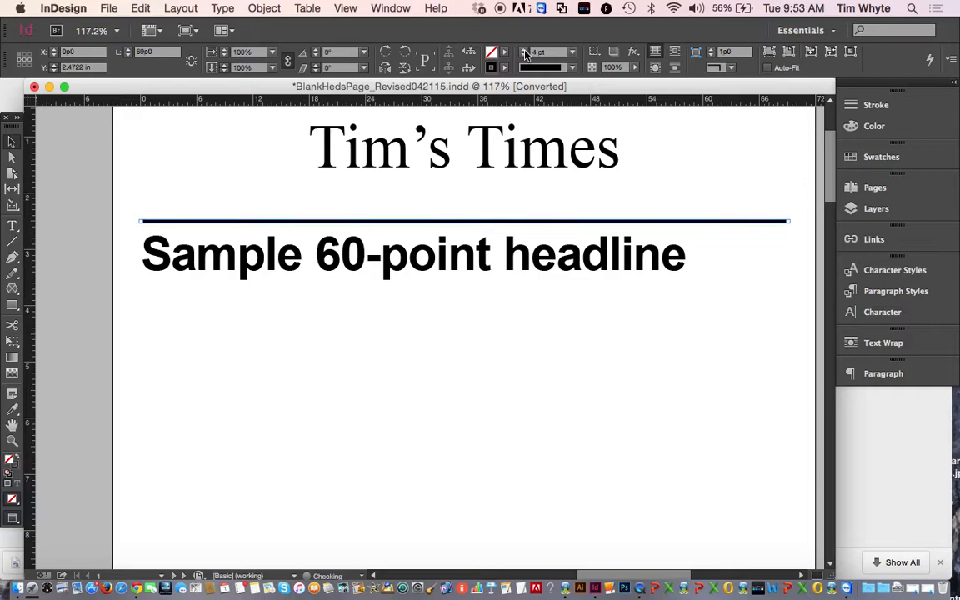
{"action": "left_click", "coordinate": [689, 311]}
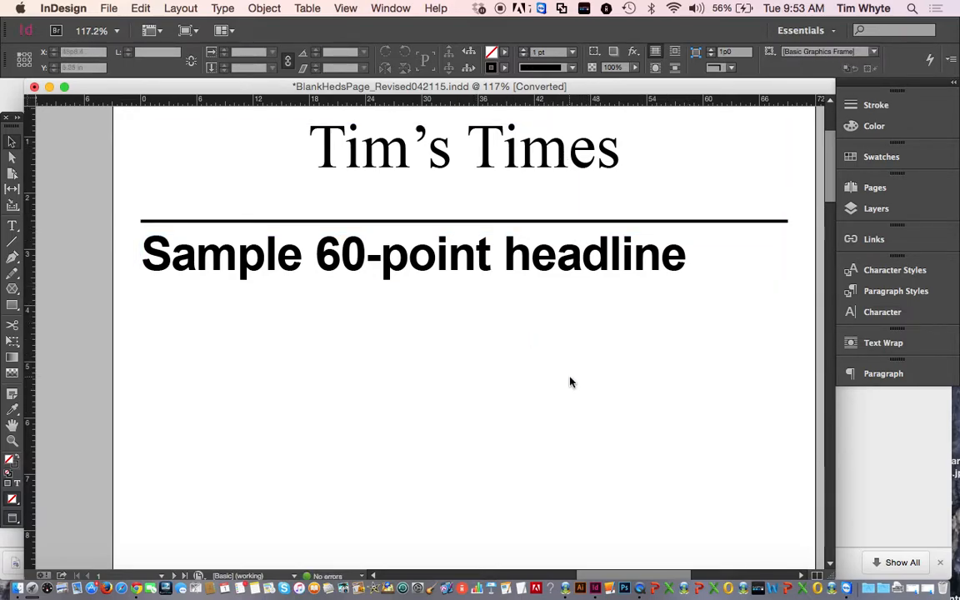
{"action": "scroll", "coordinate": [571, 382], "scroll_direction": "up", "scroll_amount": 3}
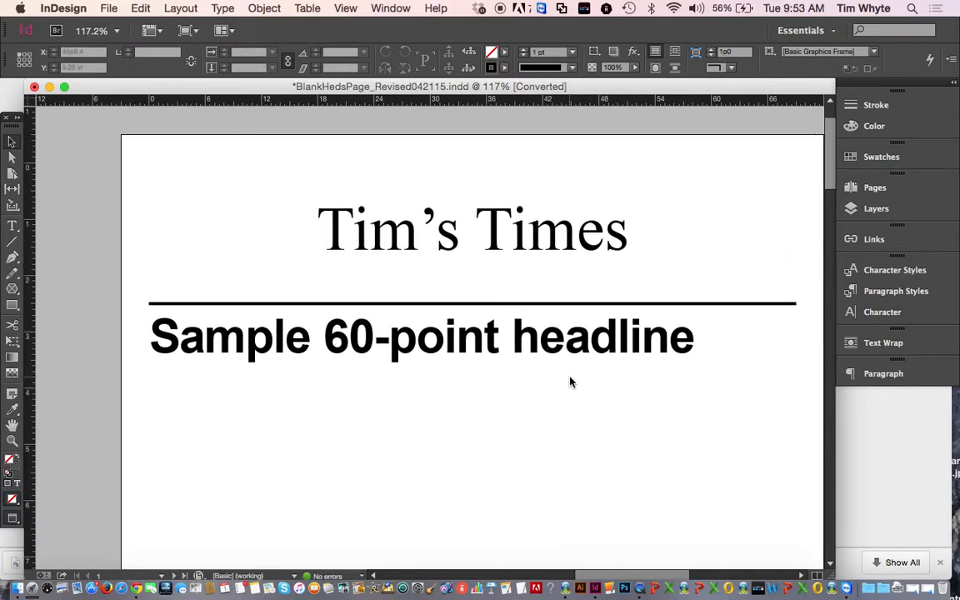
{"action": "left_click", "coordinate": [487, 307]}
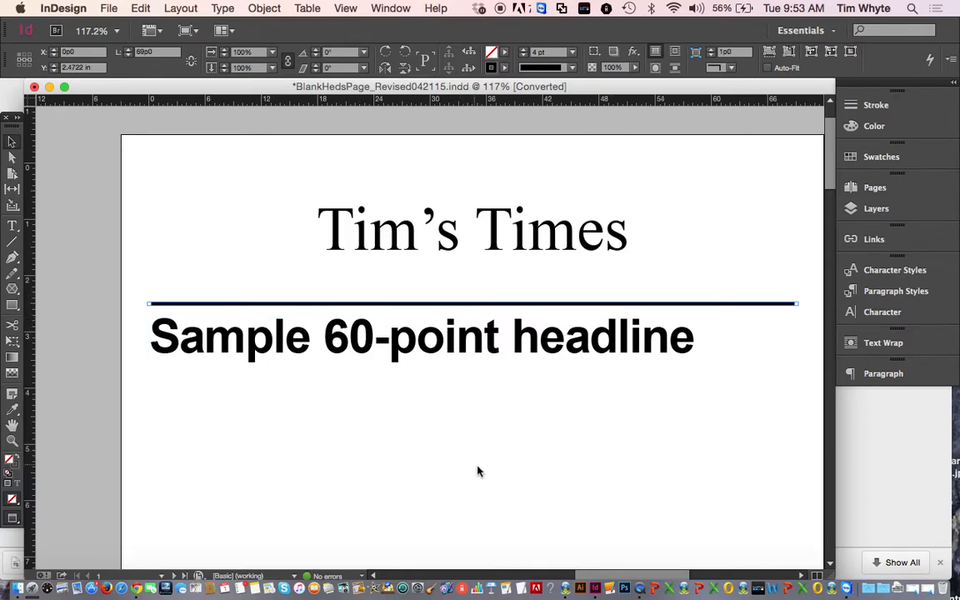
{"action": "key", "text": "w"}
Place a duplicate of the 60-point headline below the original at about Y 4.95 in and delete it.
{"action": "left_click", "coordinate": [609, 363]}
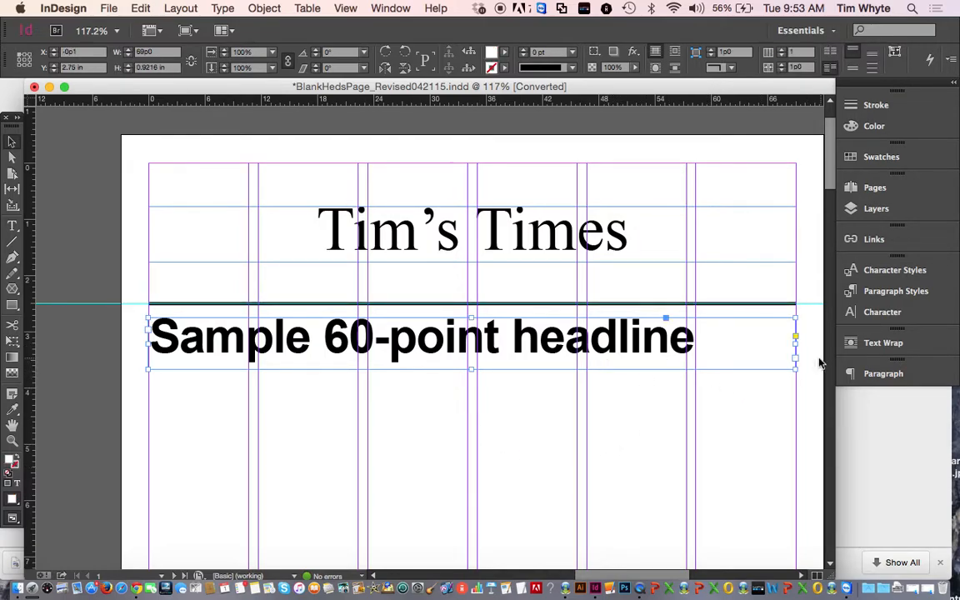
{"action": "left_click", "coordinate": [736, 443]}
{"action": "left_click", "coordinate": [609, 347]}
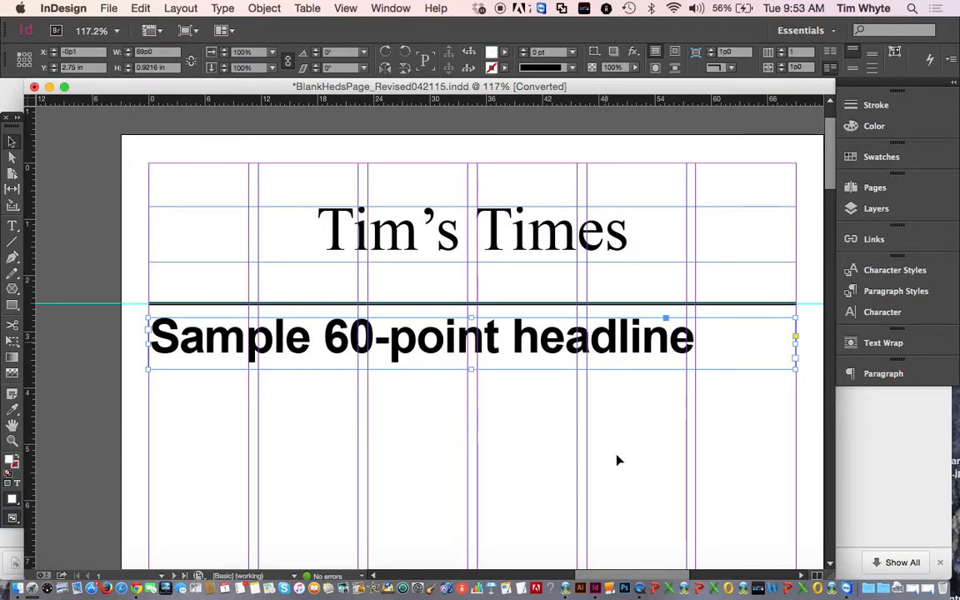
{"action": "left_click_drag", "start_coordinate": [598, 370], "coordinate": [556, 364]}
{"action": "left_click_drag", "start_coordinate": [621, 426], "coordinate": [589, 463]}
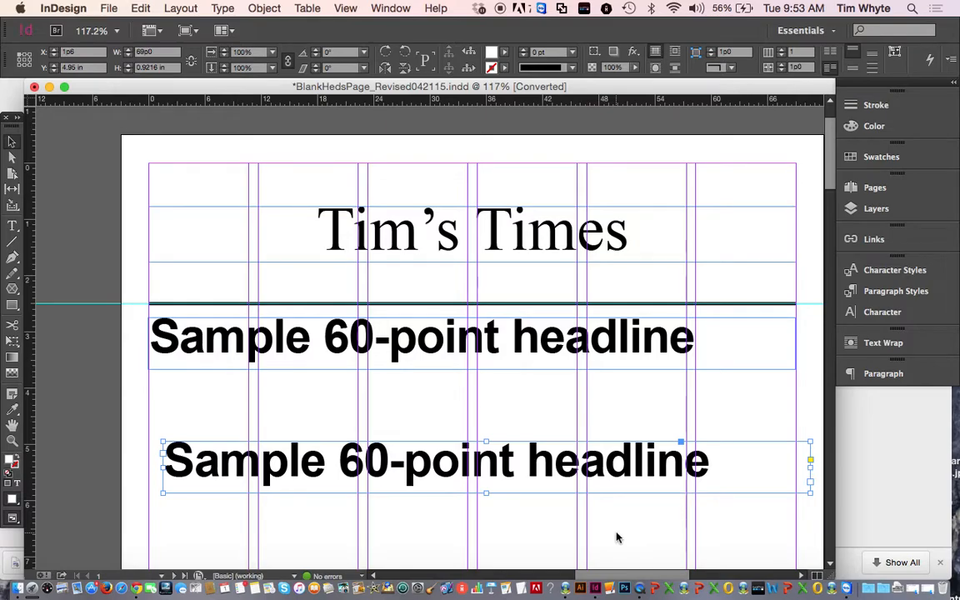
{"action": "key", "text": "BackSpace"}
Narrow the 60-point headline's frame to span the first five columns, 57p5 wide.
{"action": "left_click", "coordinate": [642, 360]}
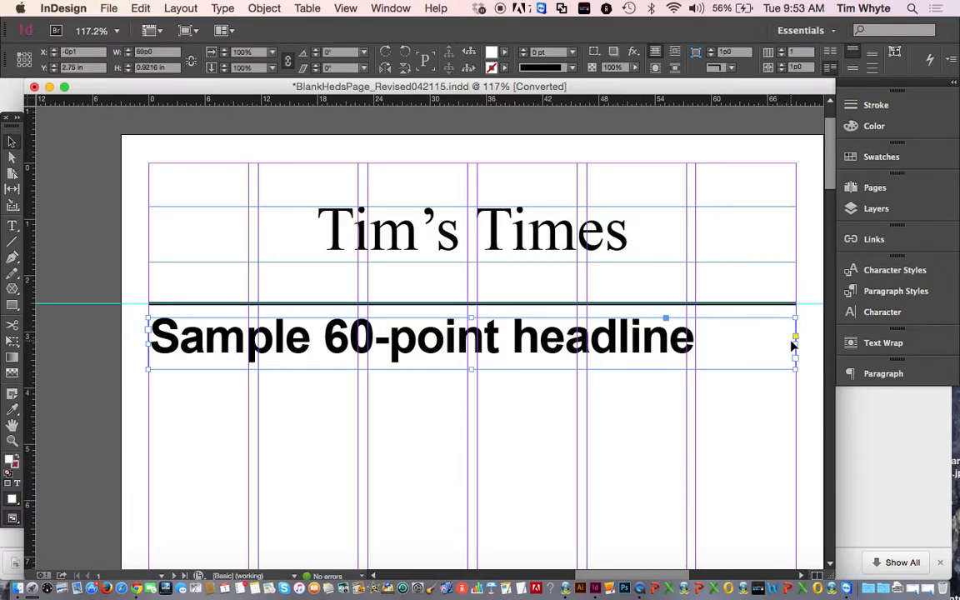
{"action": "left_click_drag", "start_coordinate": [794, 342], "coordinate": [687, 343]}
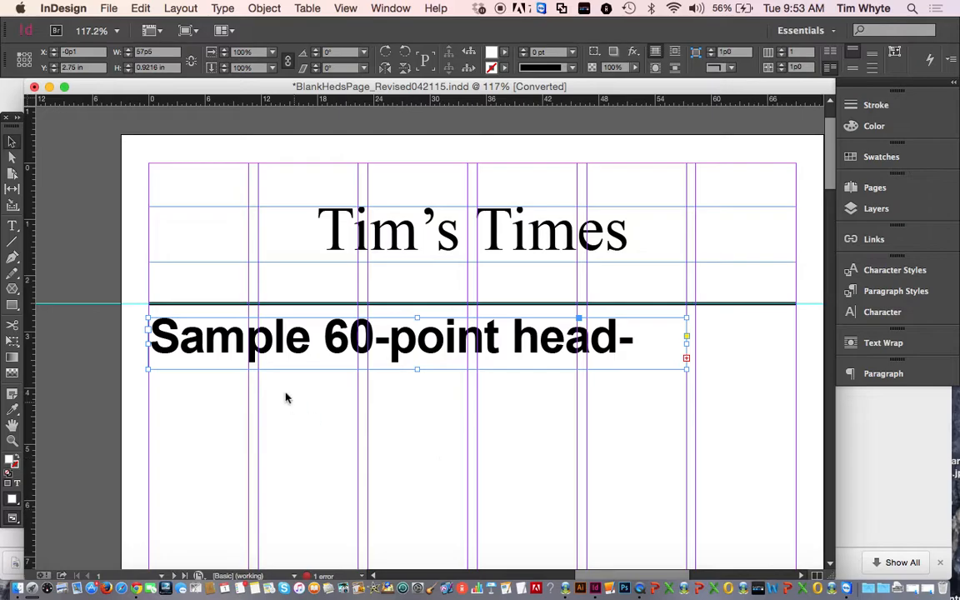
Set the font size of all text in the five-column headline to 54 pt.
{"action": "double_click", "coordinate": [207, 331]}
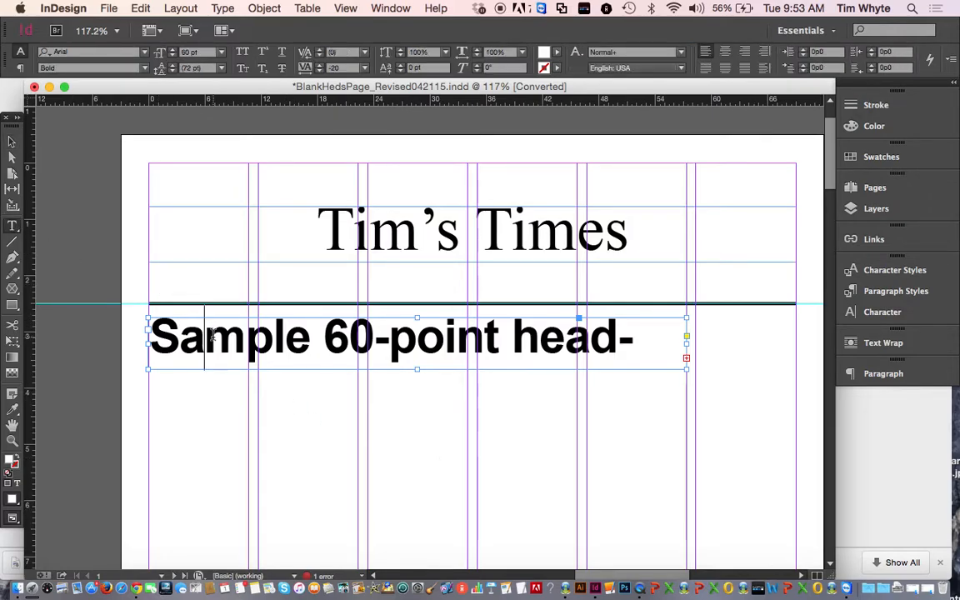
{"action": "double_click", "coordinate": [306, 342]}
{"action": "triple_click", "coordinate": [306, 340]}
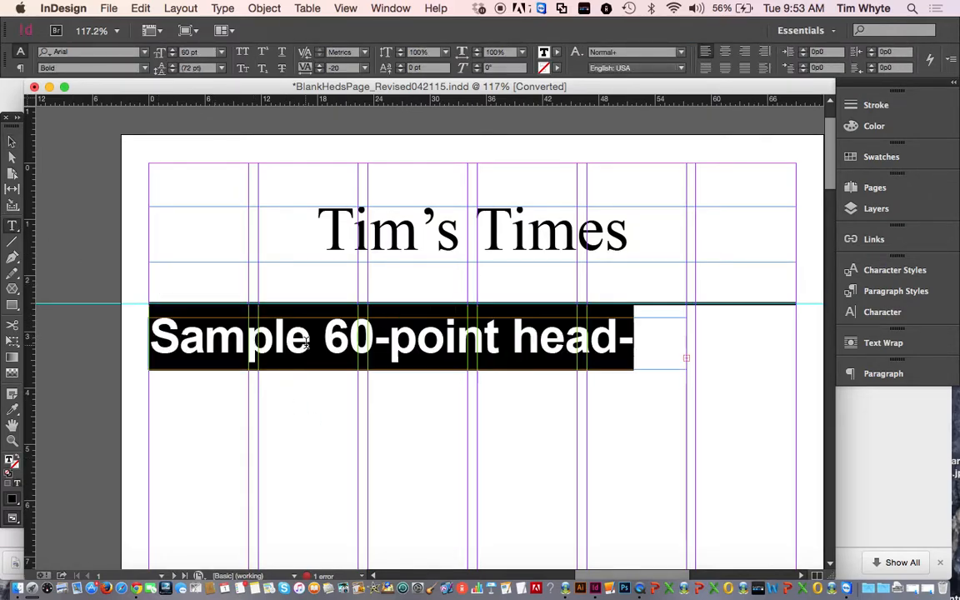
{"action": "left_click", "coordinate": [281, 341]}
{"action": "double_click", "coordinate": [281, 342]}
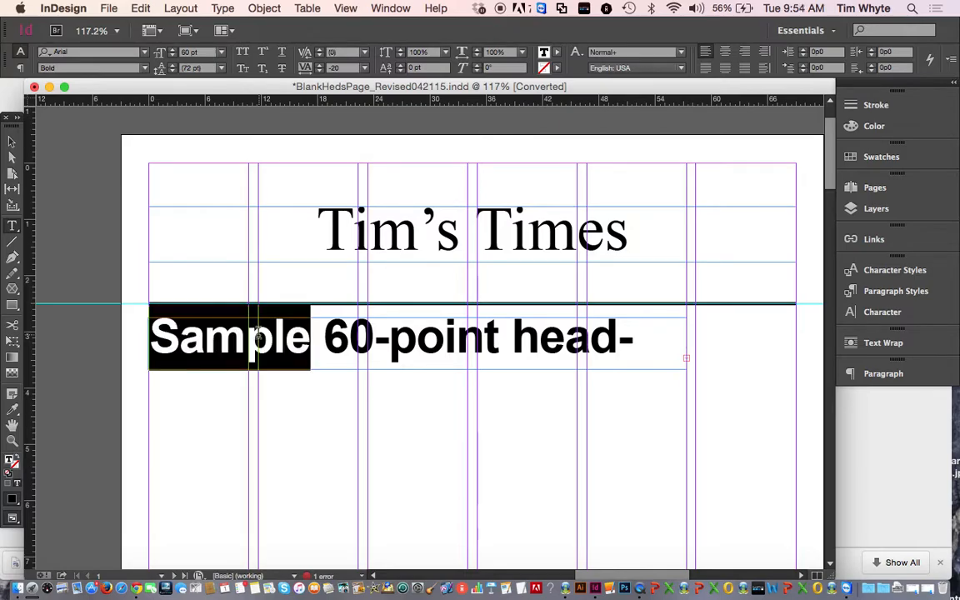
{"action": "left_click", "coordinate": [205, 338]}
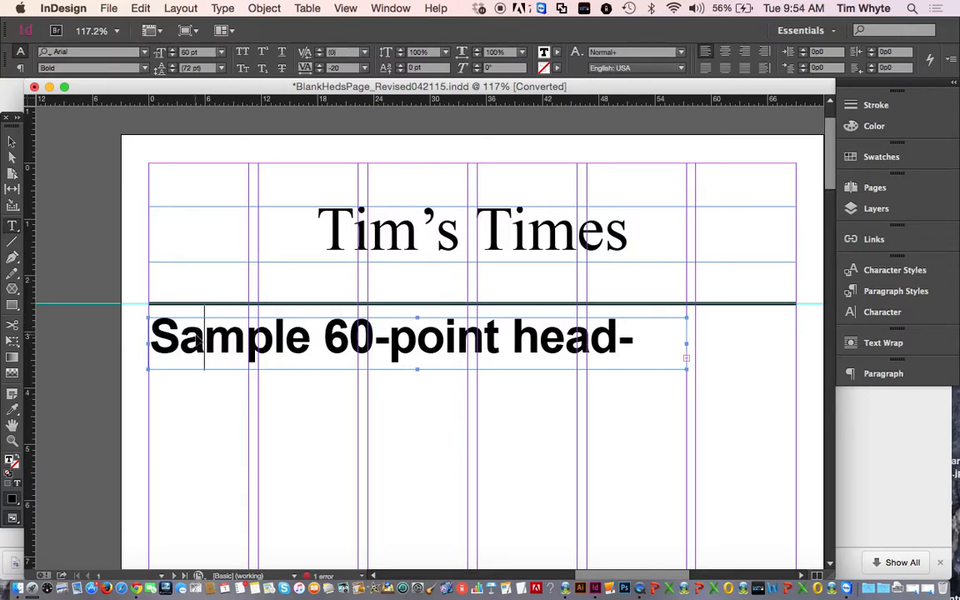
{"action": "key", "text": "super+a"}
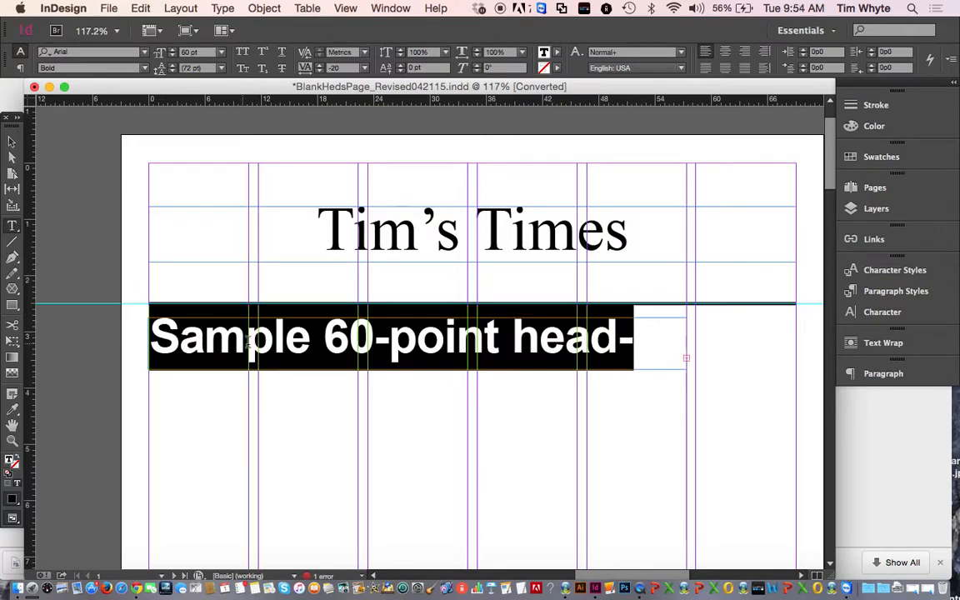
{"action": "left_click", "coordinate": [223, 54]}
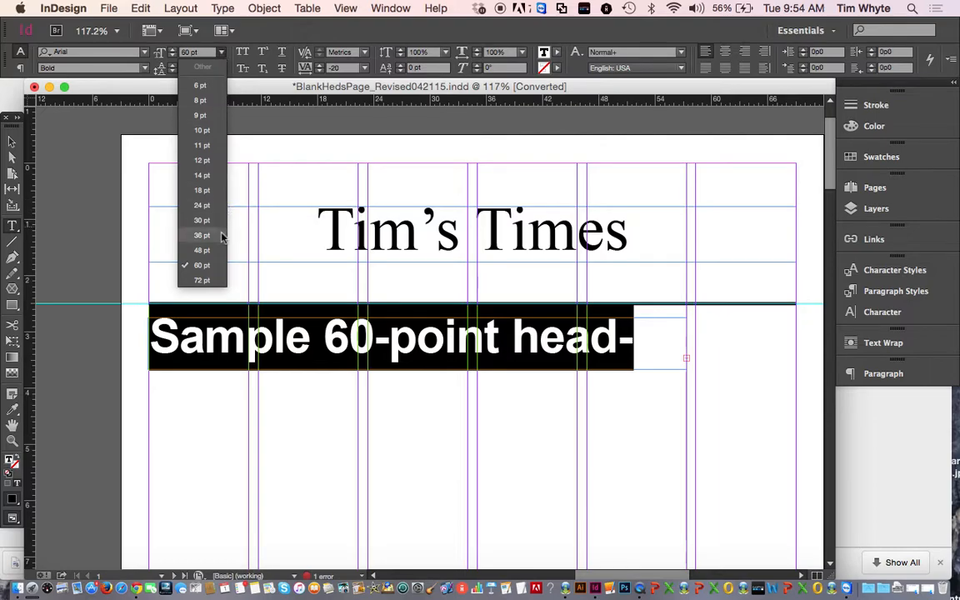
{"action": "left_click", "coordinate": [189, 55]}
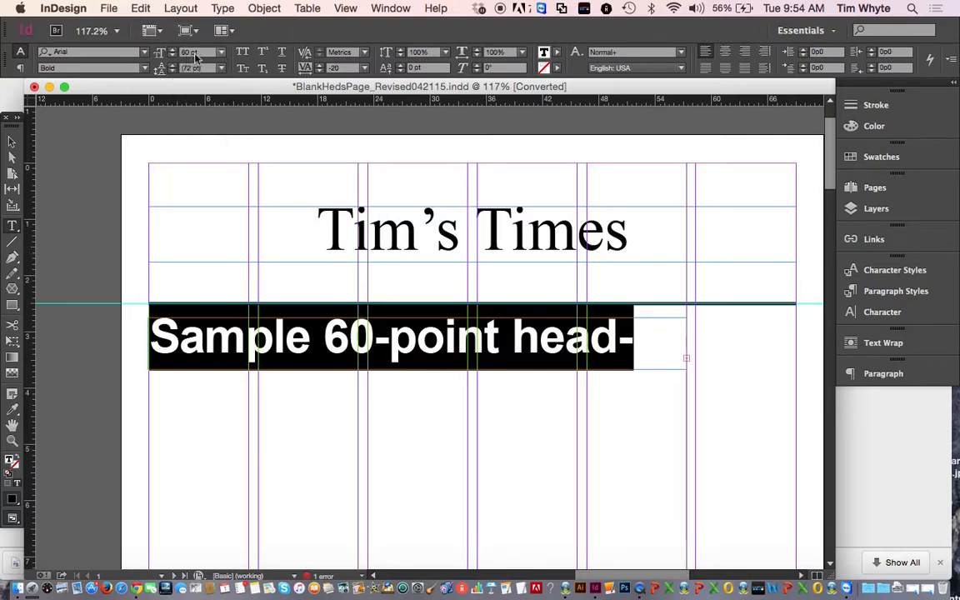
{"action": "type", "text": "54"}
{"action": "key", "text": "Delete"}
{"action": "key", "text": "Delete"}
{"action": "left_click", "coordinate": [172, 51]}
{"action": "left_click", "coordinate": [172, 55]}
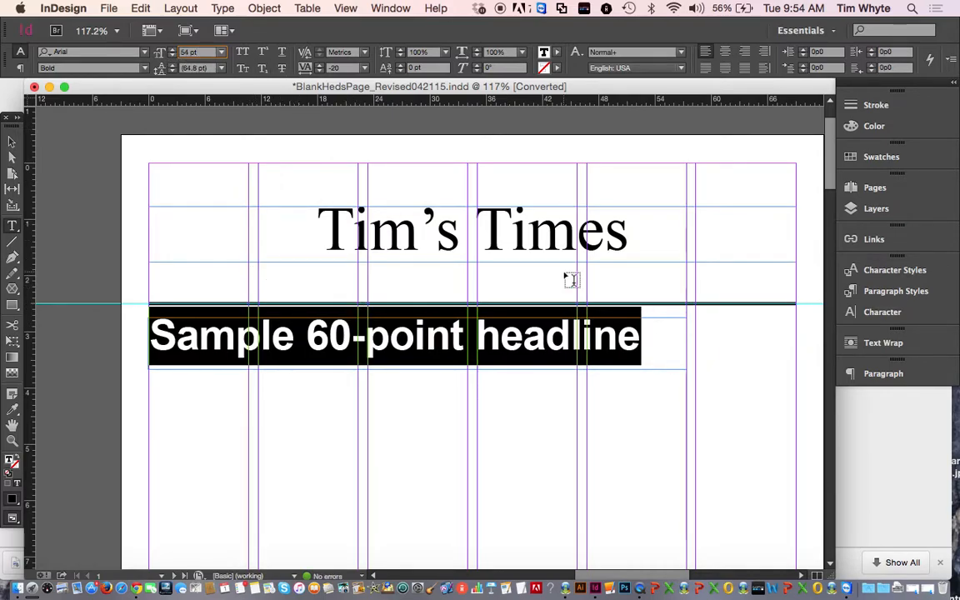
Change "60" to "54" in the headline text and shorten its frame to about 0.82 in high.
{"action": "left_click_drag", "start_coordinate": [307, 336], "coordinate": [348, 336]}
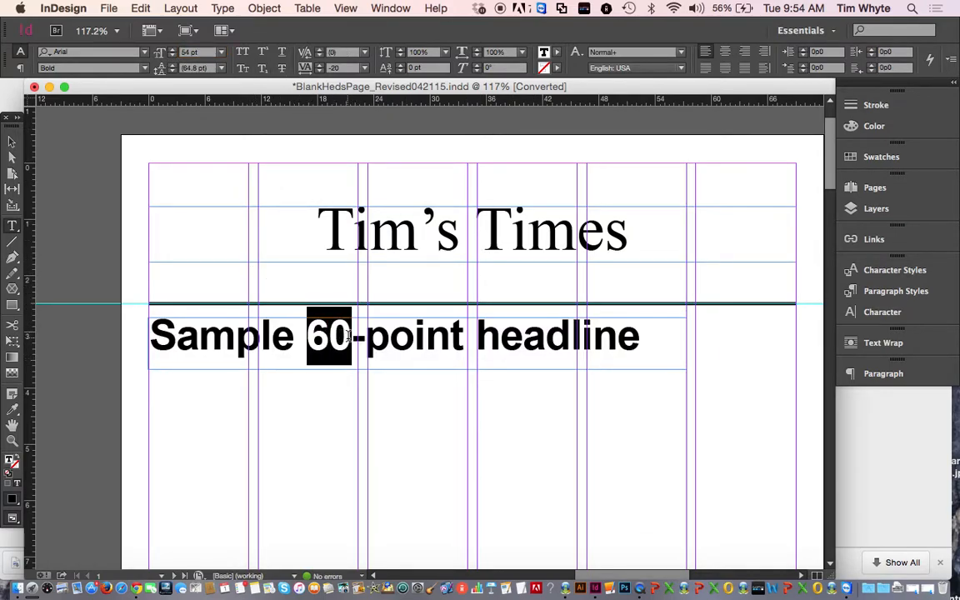
{"action": "type", "text": "54"}
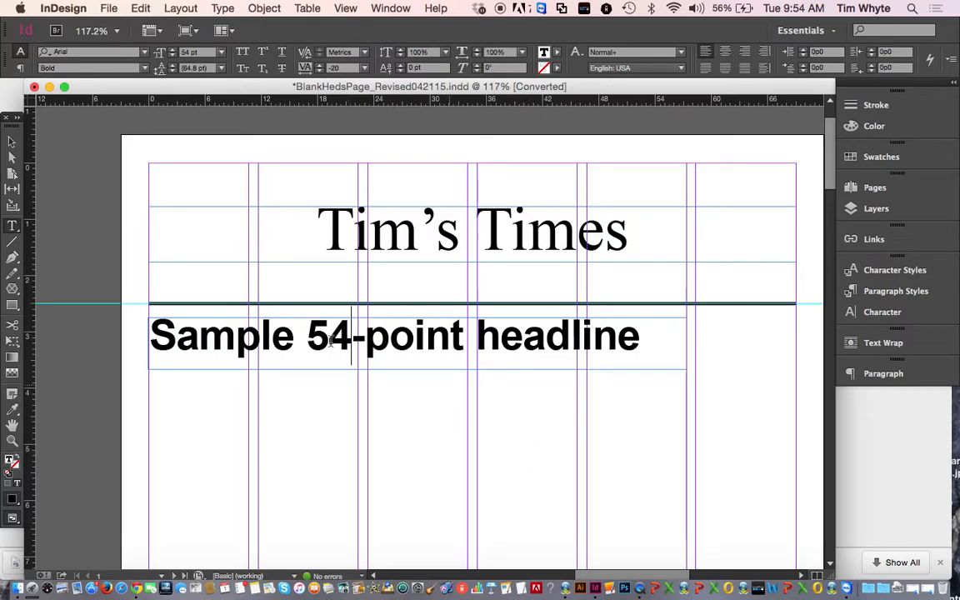
{"action": "left_click", "coordinate": [12, 142]}
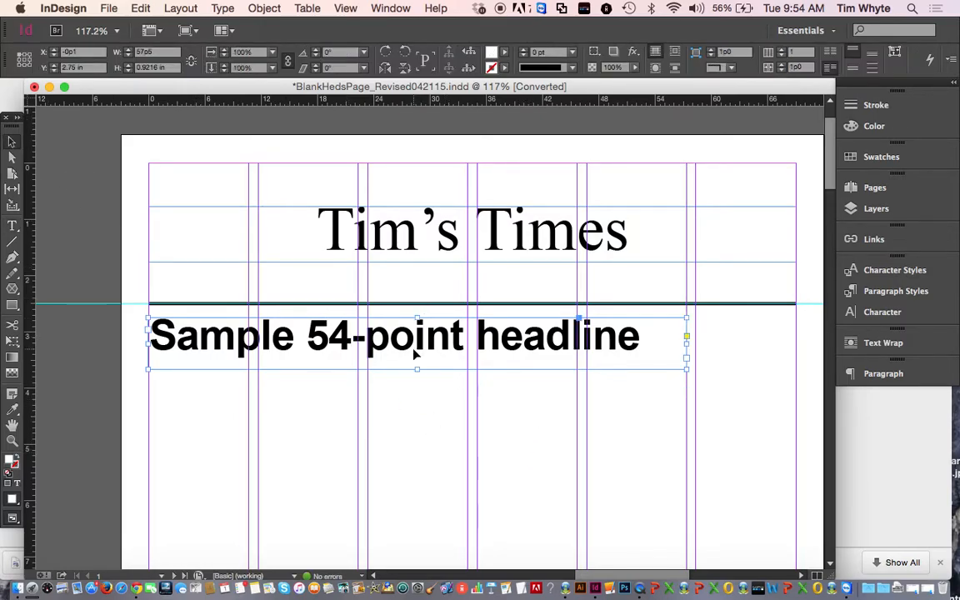
{"action": "left_click_drag", "start_coordinate": [417, 371], "coordinate": [420, 367]}
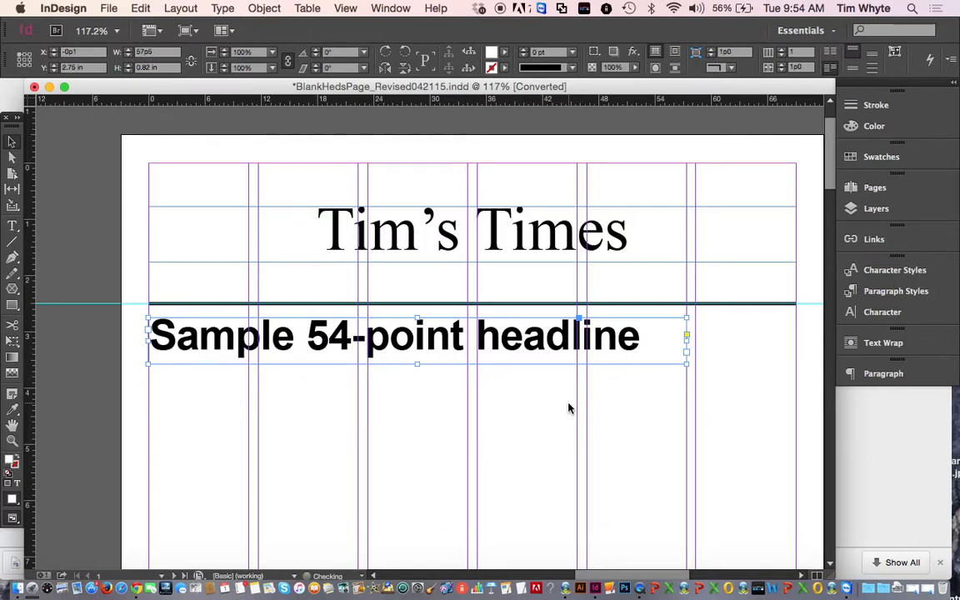
Move the one-column 30-point head up within the sixth column to X 58p4 and about Y 14.07 in.
{"action": "scroll", "coordinate": [568, 408], "scroll_direction": "down", "scroll_amount": 5}
{"action": "scroll", "coordinate": [568, 408], "scroll_direction": "down", "scroll_amount": 5}
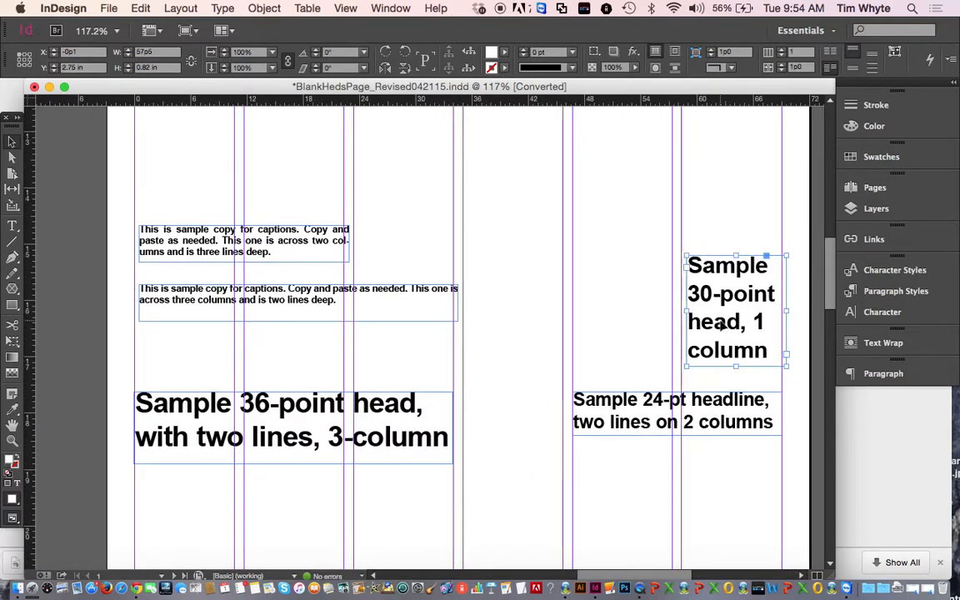
{"action": "double_click", "coordinate": [714, 294]}
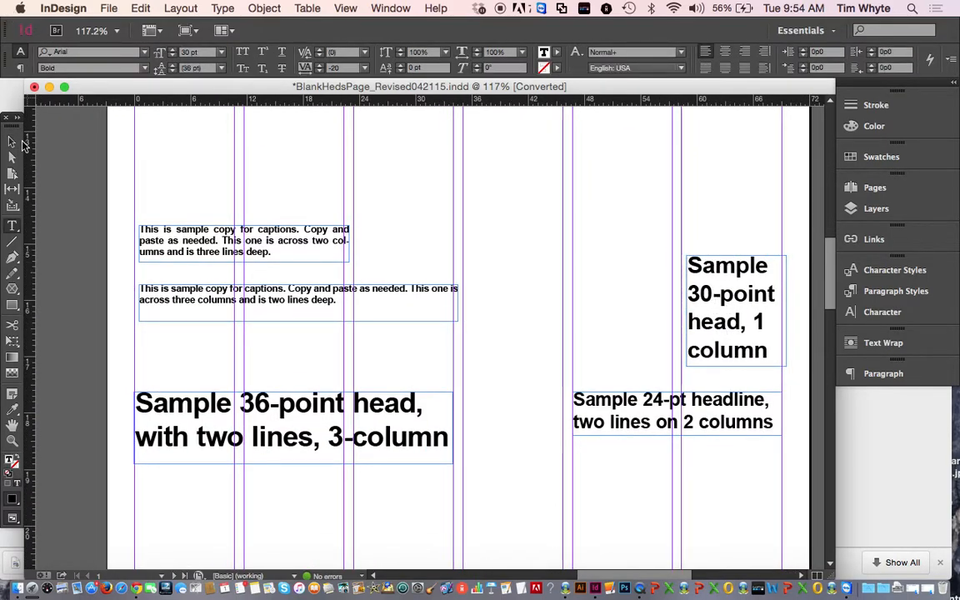
{"action": "key", "text": "Escape"}
{"action": "left_click_drag", "start_coordinate": [729, 278], "coordinate": [728, 217]}
Paste a copy of the one-column 30-point head and place it in the fifth column at X 46p8, Y 11.25 in.
{"action": "scroll", "coordinate": [720, 398], "scroll_direction": "up", "scroll_amount": 8}
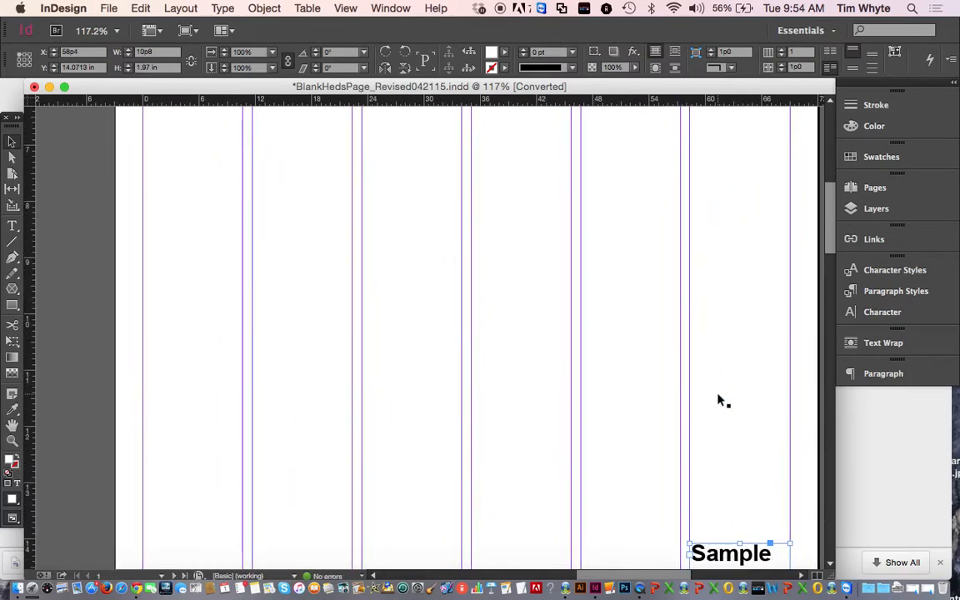
{"action": "scroll", "coordinate": [720, 398], "scroll_direction": "down", "scroll_amount": 5}
{"action": "key", "text": "super+v"}
{"action": "left_click_drag", "start_coordinate": [411, 312], "coordinate": [629, 198]}
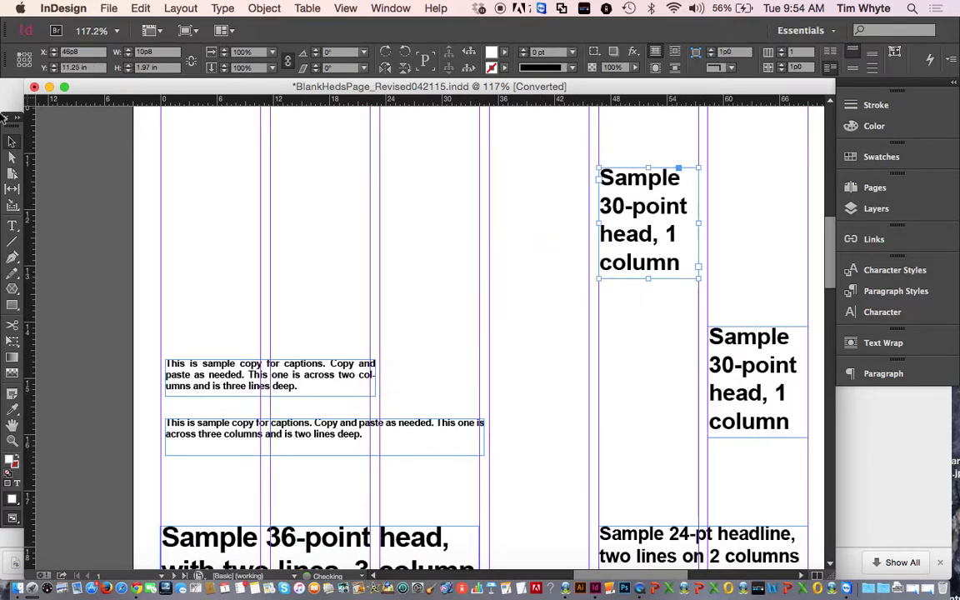
Set the copied head in the fifth column to 36 pt and lengthen its frame to about 3.3 in high.
{"action": "left_click", "coordinate": [11, 226]}
{"action": "left_click", "coordinate": [644, 211]}
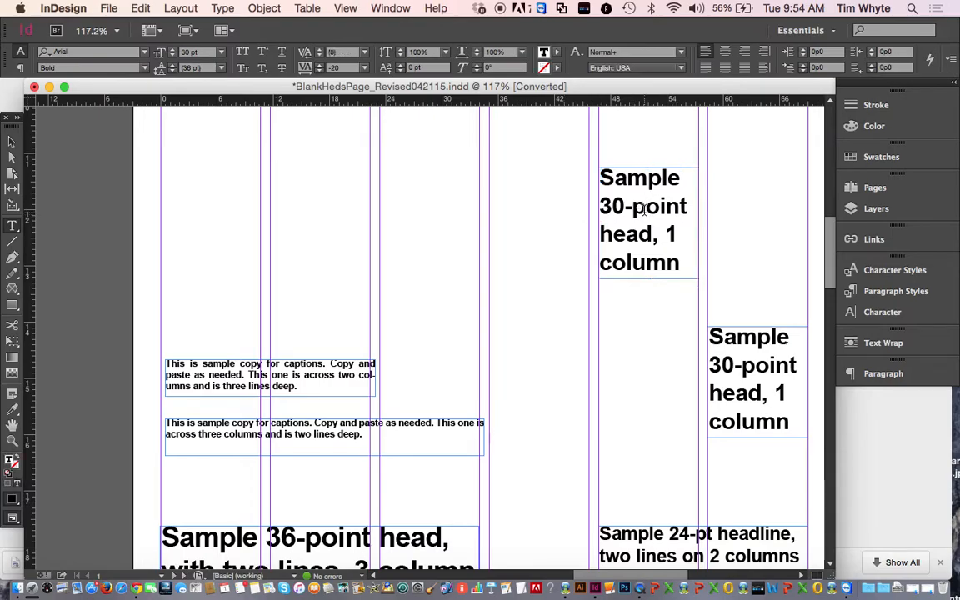
{"action": "key", "text": "super+a"}
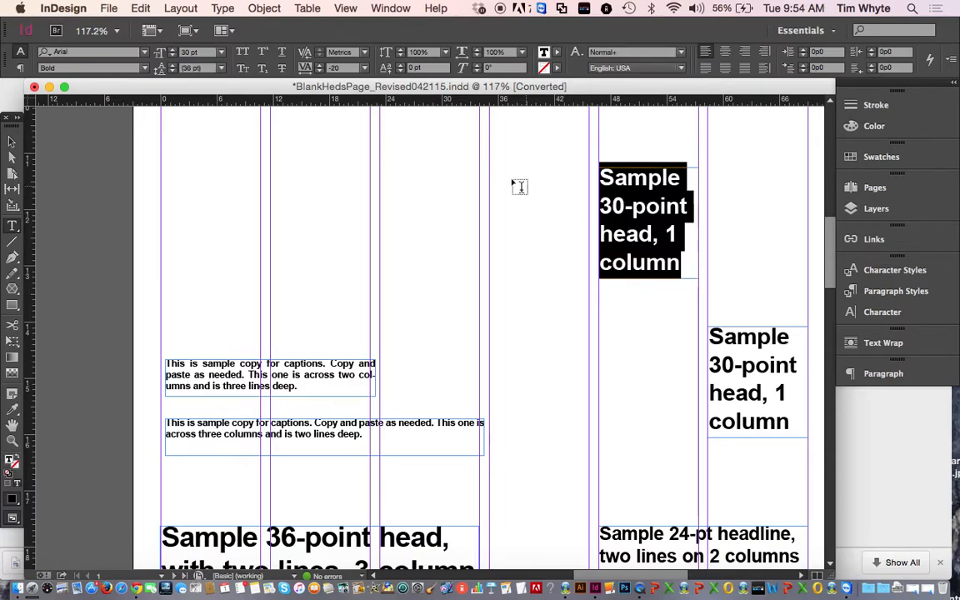
{"action": "left_click", "coordinate": [221, 51]}
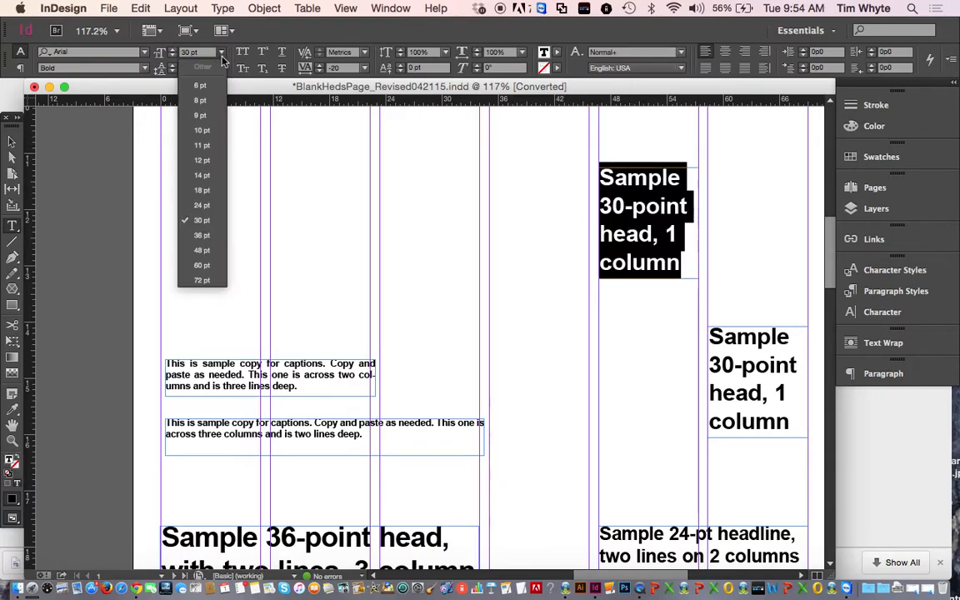
{"action": "left_click", "coordinate": [201, 235]}
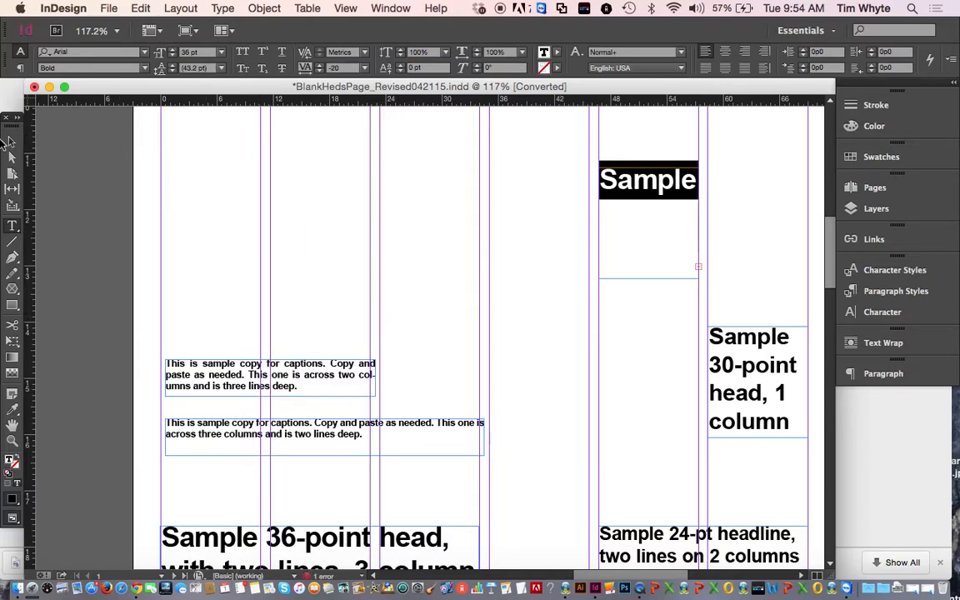
{"action": "left_click", "coordinate": [12, 141]}
{"action": "left_click_drag", "start_coordinate": [651, 280], "coordinate": [657, 356]}
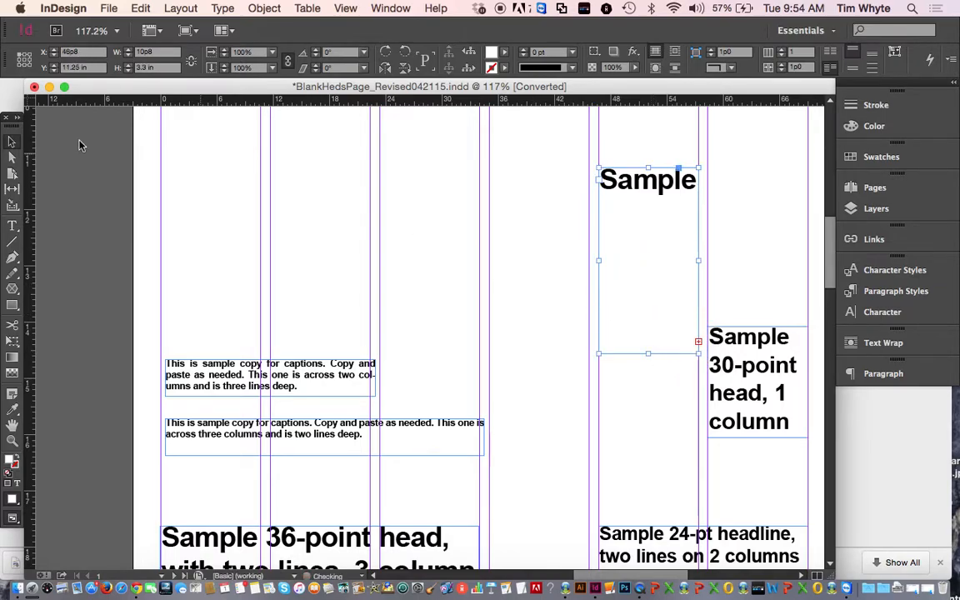
Replace the copied head's text with "This hed was too big" and shorten its frame to about 2.36 in high.
{"action": "left_click", "coordinate": [12, 225]}
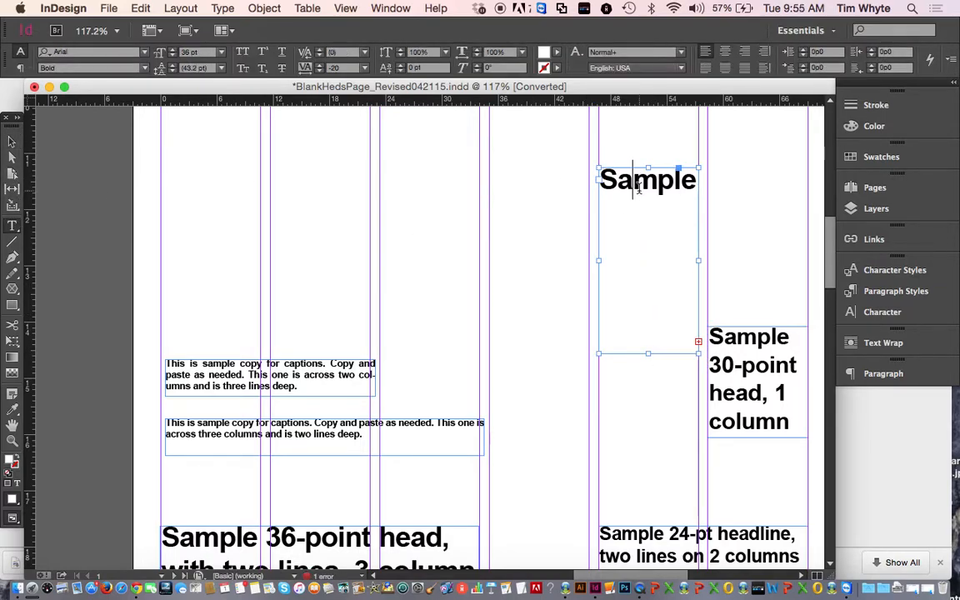
{"action": "double_click", "coordinate": [634, 187]}
{"action": "type", "text": "This hed if"}
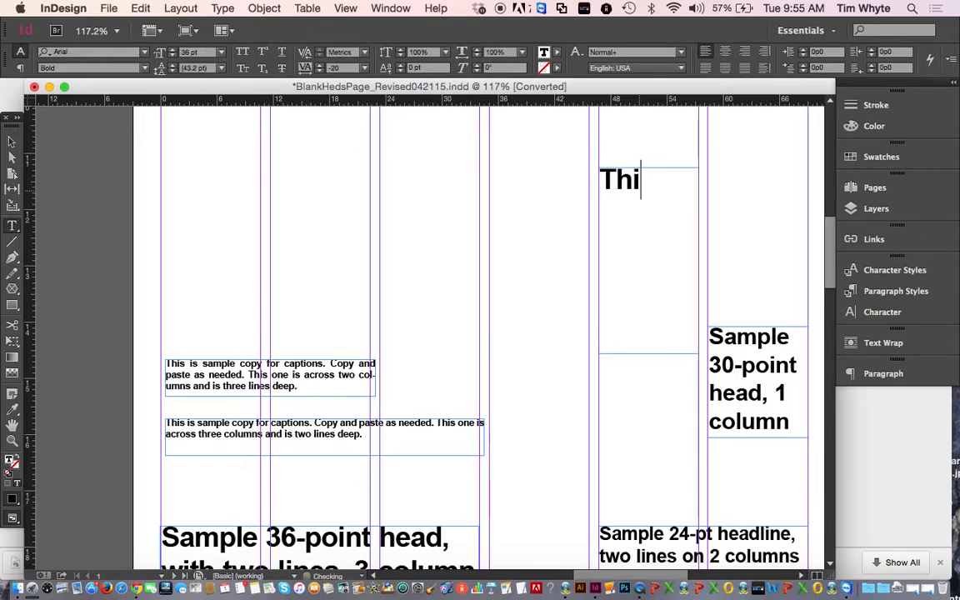
{"action": "key", "text": "BackSpace"}
{"action": "key", "text": "BackSpace"}
{"action": "type", "text": "was too big"}
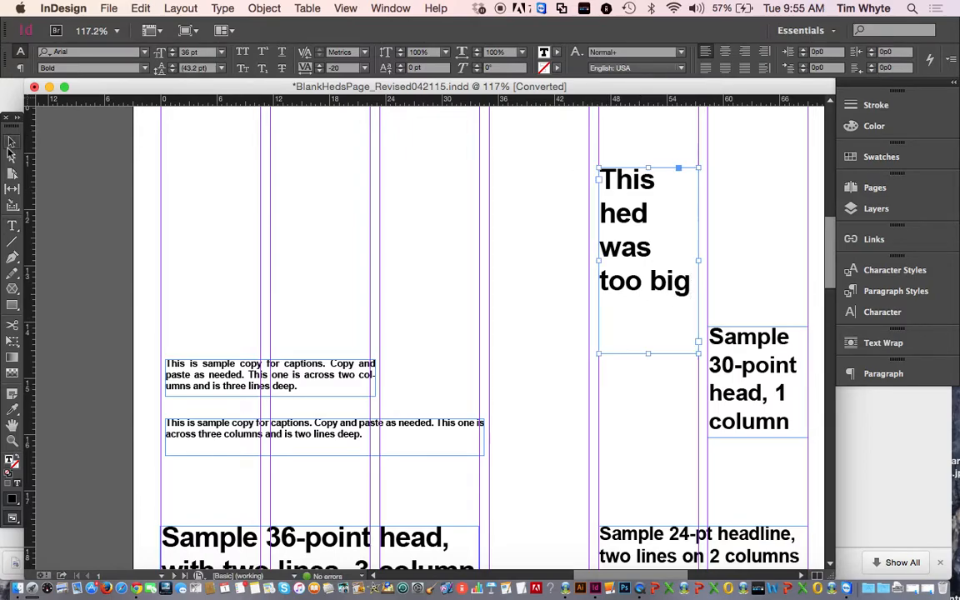
{"action": "left_click", "coordinate": [11, 141]}
{"action": "left_click_drag", "start_coordinate": [648, 357], "coordinate": [651, 301]}
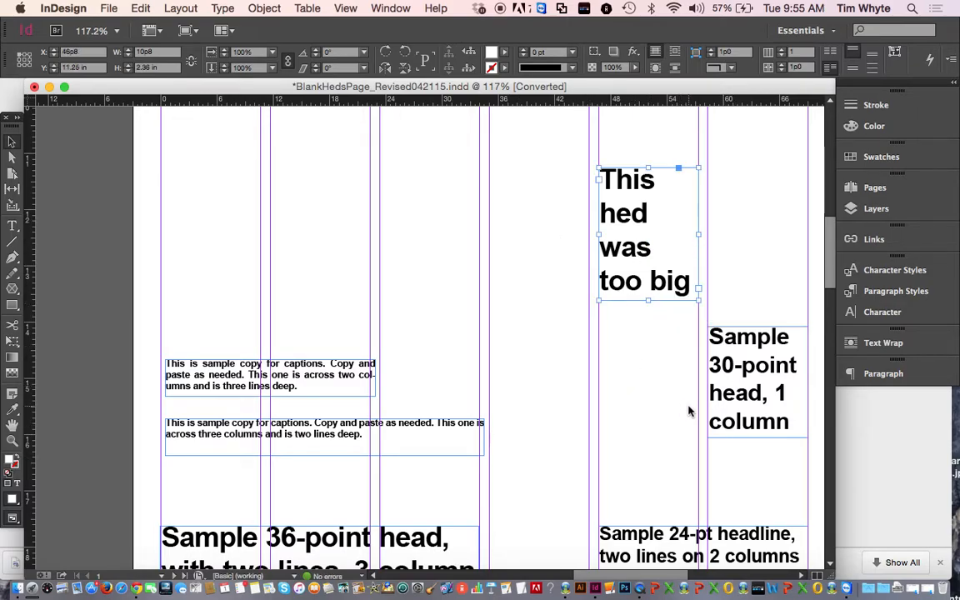
Move the 36-point head into the sixth column and the 30-point head to the fifth column at X 46p8, Y about 15.17 in.
{"action": "left_click_drag", "start_coordinate": [636, 194], "coordinate": [737, 189]}
{"action": "left_click", "coordinate": [759, 379]}
{"action": "left_click_drag", "start_coordinate": [735, 361], "coordinate": [626, 421]}
Select all text of the 36-point head and examine its font size and leading options in the character settings.
{"action": "scroll", "coordinate": [689, 343], "scroll_direction": "up", "scroll_amount": 5}
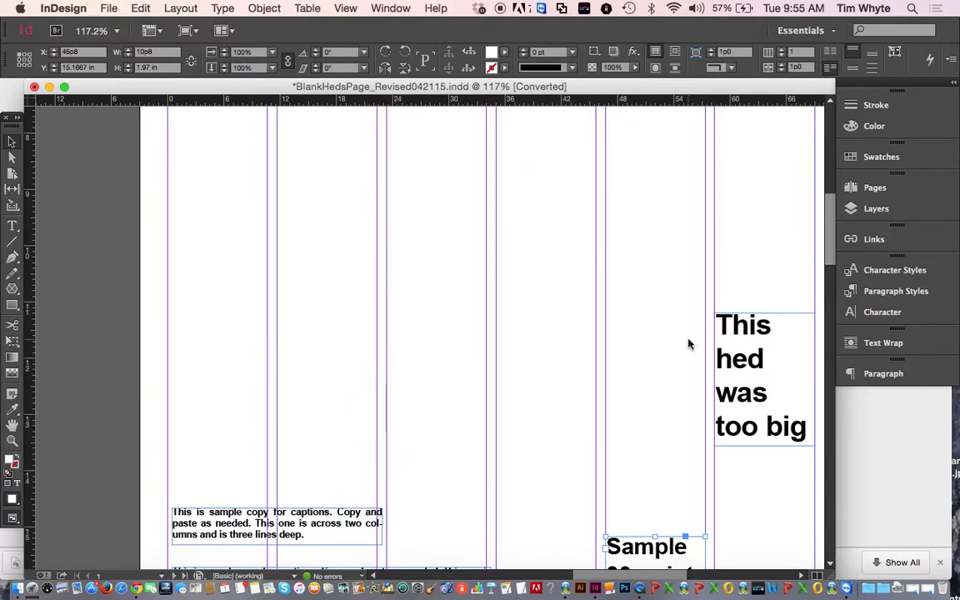
{"action": "scroll", "coordinate": [688, 315], "scroll_direction": "down", "scroll_amount": 2}
{"action": "scroll", "coordinate": [554, 249], "scroll_direction": "right", "scroll_amount": 5}
{"action": "scroll", "coordinate": [553, 249], "scroll_direction": "up", "scroll_amount": 2}
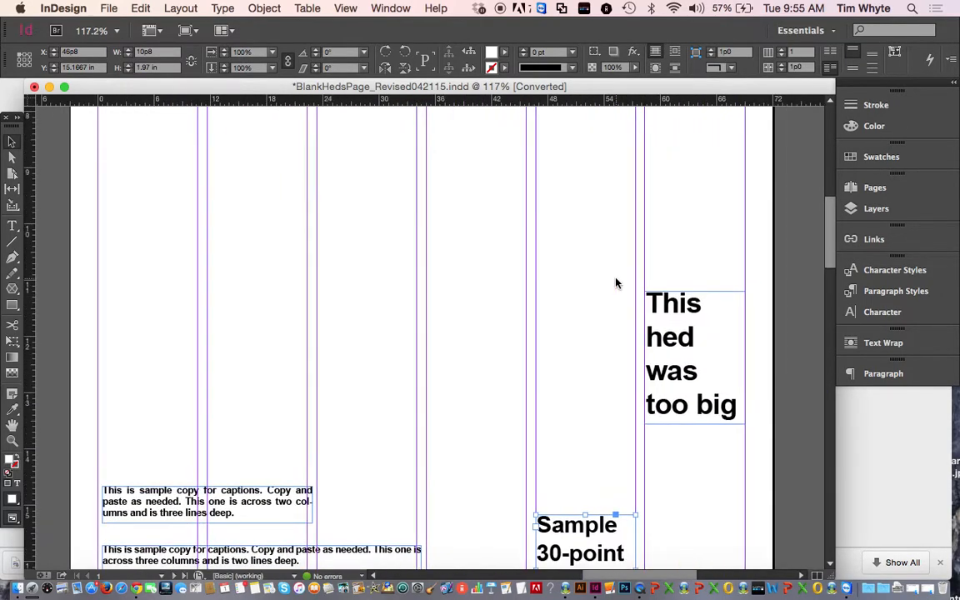
{"action": "left_click", "coordinate": [13, 226]}
{"action": "left_click", "coordinate": [665, 335]}
{"action": "key", "text": "super+a"}
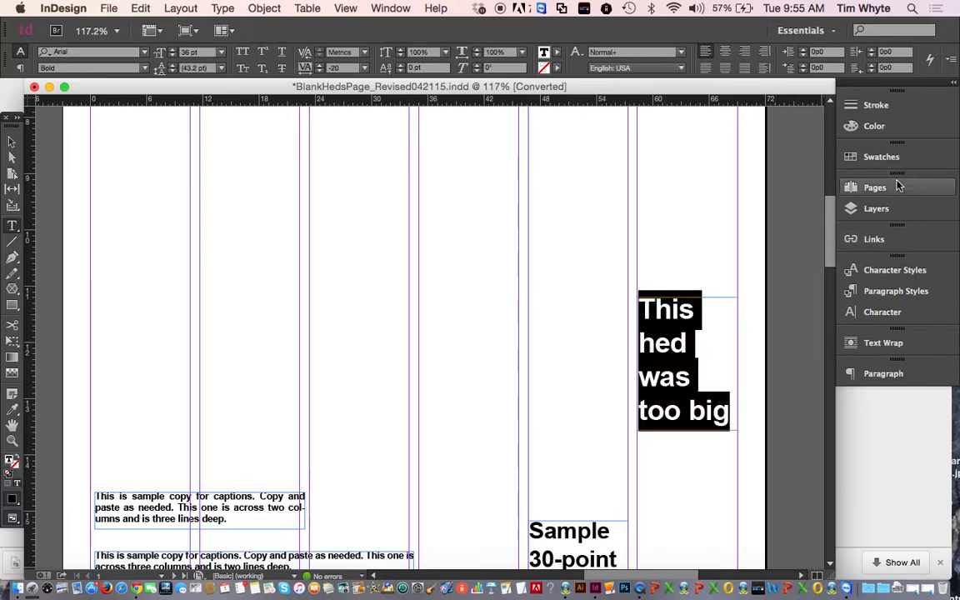
{"action": "left_click", "coordinate": [900, 313]}
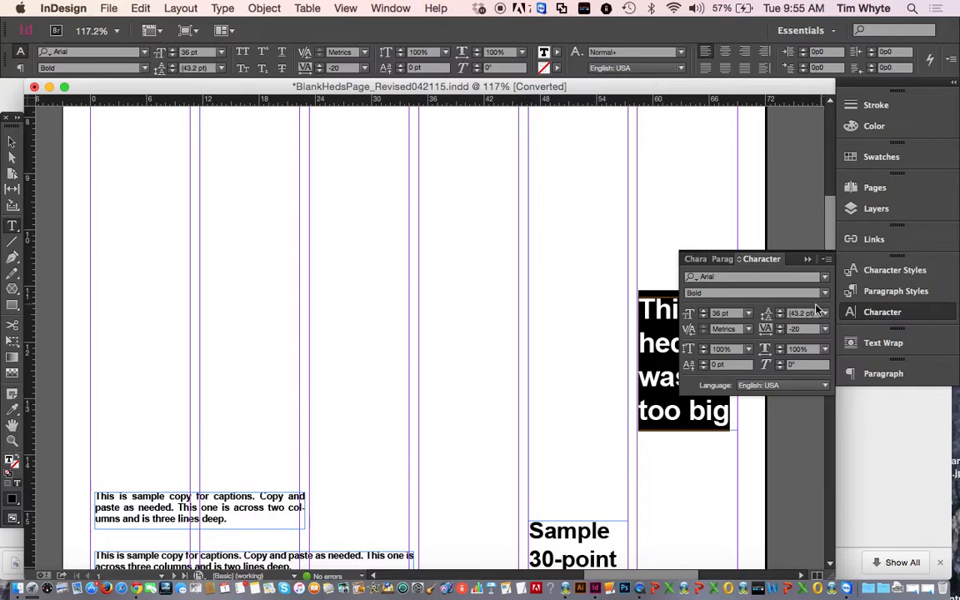
{"action": "left_click", "coordinate": [749, 313]}
{"action": "left_click", "coordinate": [751, 315]}
{"action": "left_click", "coordinate": [827, 314]}
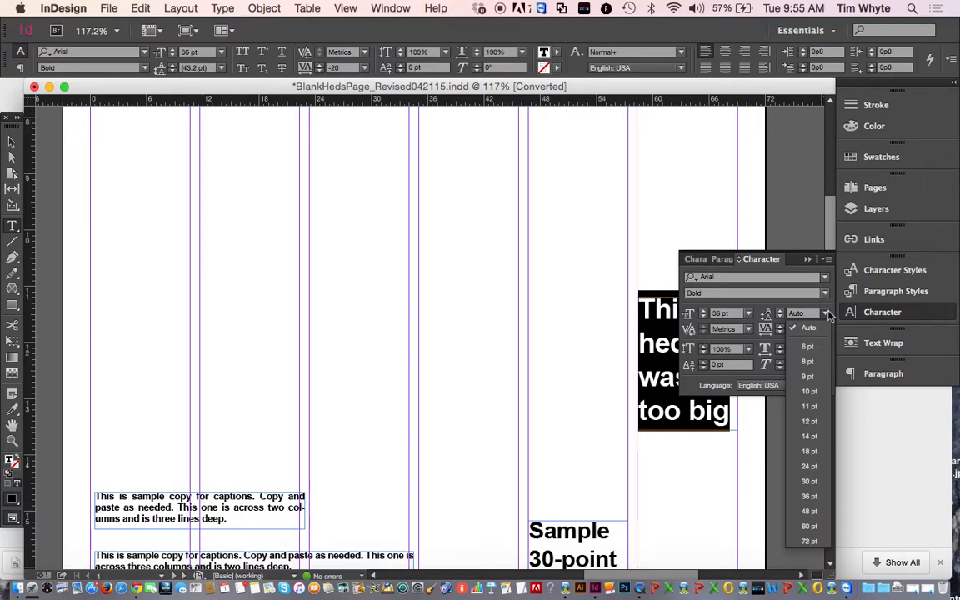
{"action": "left_click", "coordinate": [828, 313]}
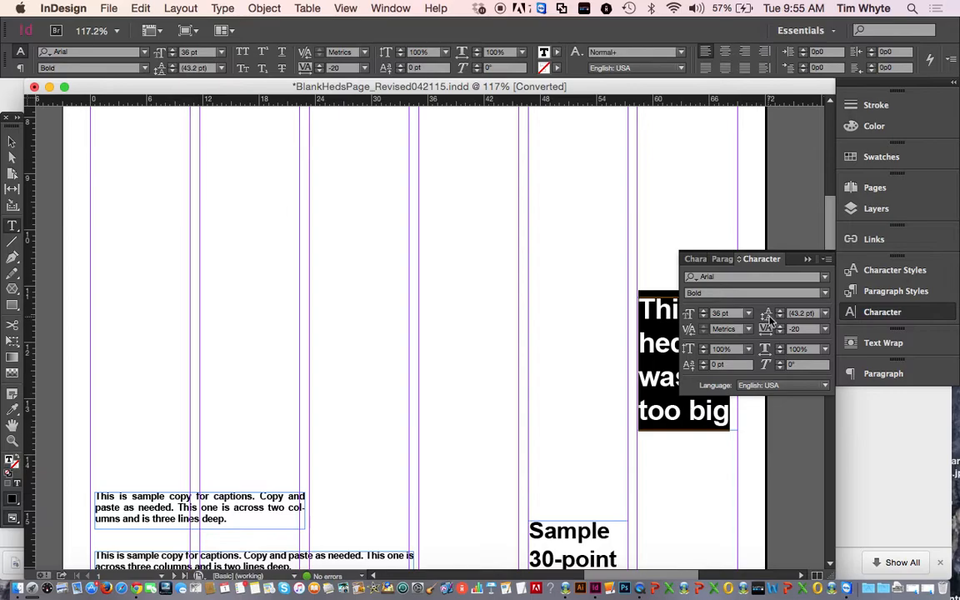
Try higher and lower leading values on the 36-point head, restore Auto leading and close the character settings.
{"action": "left_click", "coordinate": [780, 311]}
{"action": "left_click", "coordinate": [780, 311]}
{"action": "left_click", "coordinate": [781, 311]}
{"action": "left_click", "coordinate": [780, 311]}
{"action": "left_click", "coordinate": [780, 311]}
{"action": "left_click", "coordinate": [780, 310]}
{"action": "left_click", "coordinate": [781, 311]}
{"action": "left_click", "coordinate": [780, 317]}
{"action": "left_click", "coordinate": [780, 317]}
{"action": "left_click", "coordinate": [780, 318]}
{"action": "left_click", "coordinate": [780, 318]}
{"action": "left_click", "coordinate": [780, 317]}
{"action": "left_click", "coordinate": [779, 317]}
{"action": "left_click", "coordinate": [824, 318]}
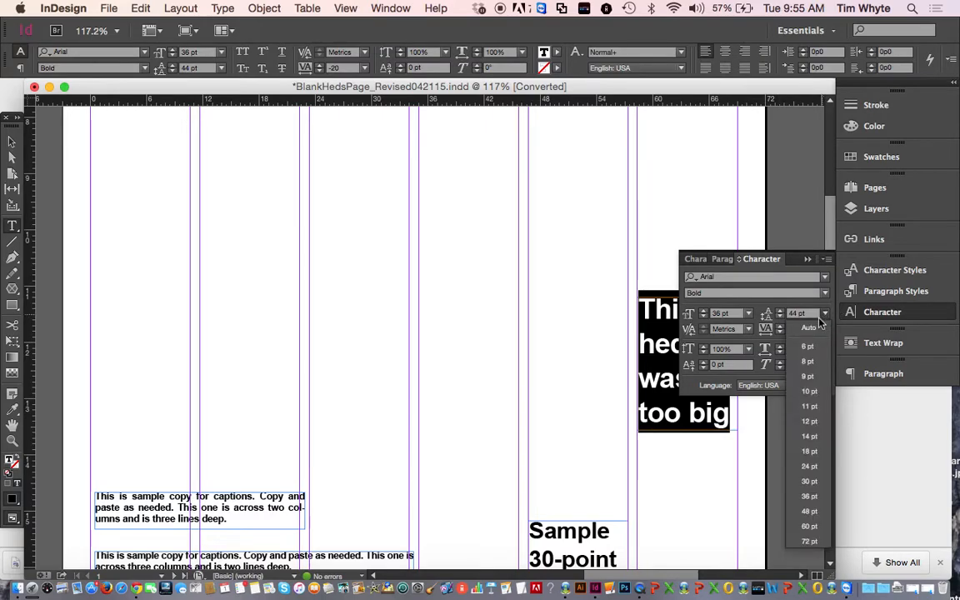
{"action": "left_click", "coordinate": [823, 330]}
{"action": "left_click", "coordinate": [475, 324]}
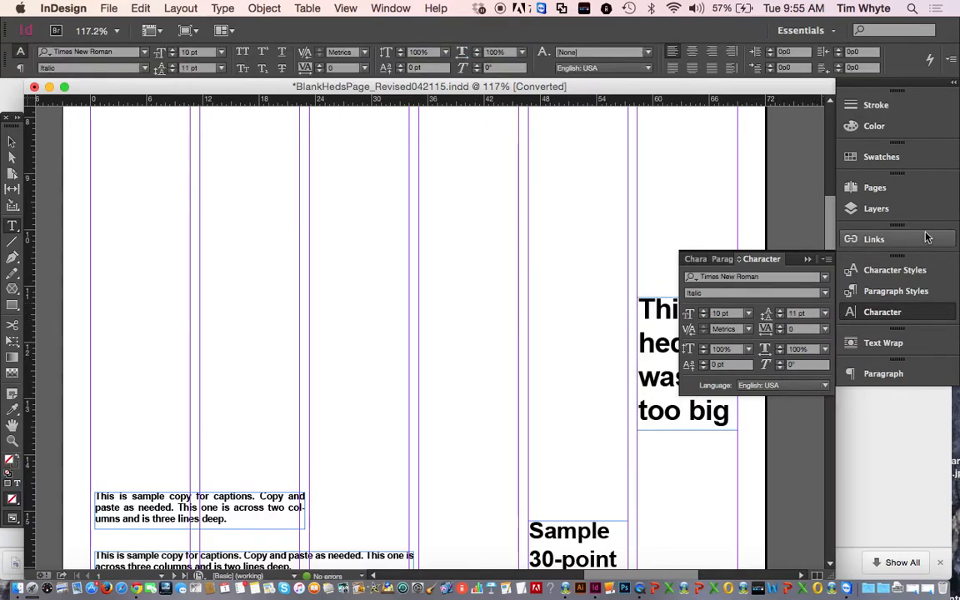
{"action": "left_click", "coordinate": [808, 259]}
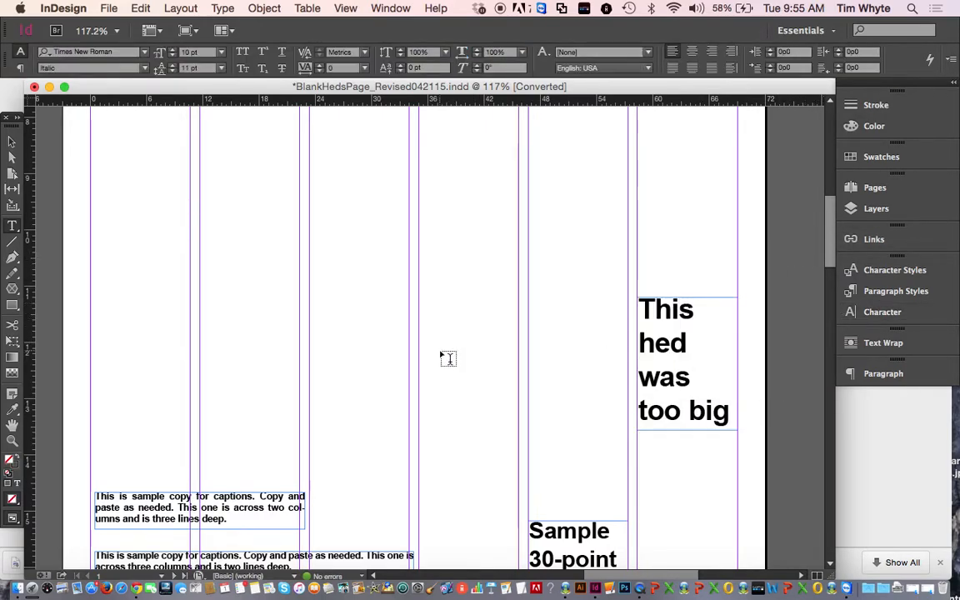
Draw a text frame across five columns just below the 54-point headline, about 57p5 wide and 5.34 in high.
{"action": "scroll", "coordinate": [446, 360], "scroll_direction": "up", "scroll_amount": 10}
{"action": "scroll", "coordinate": [446, 358], "scroll_direction": "down", "scroll_amount": 2}
{"action": "scroll", "coordinate": [449, 359], "scroll_direction": "down", "scroll_amount": 2}
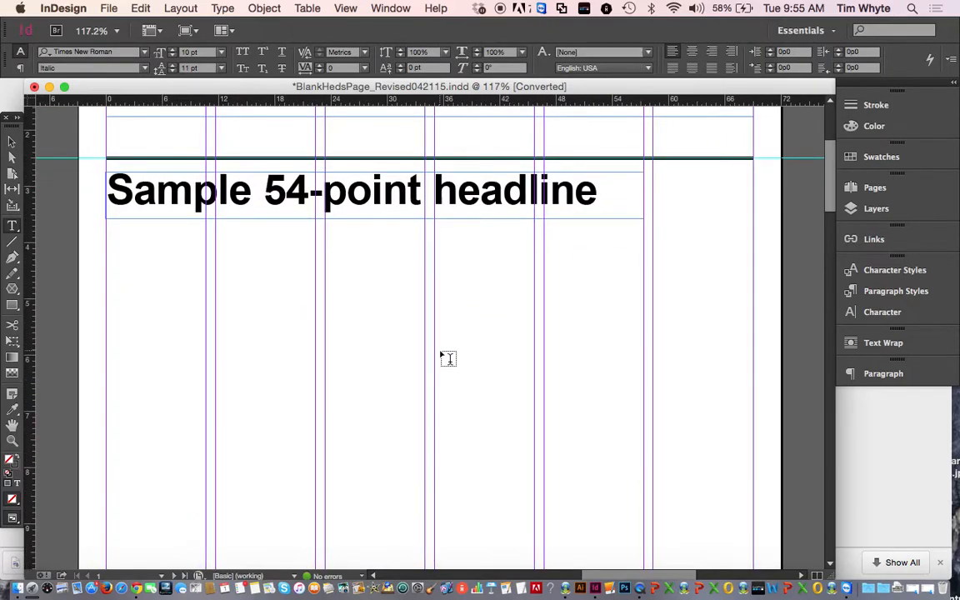
{"action": "left_click", "coordinate": [12, 145]}
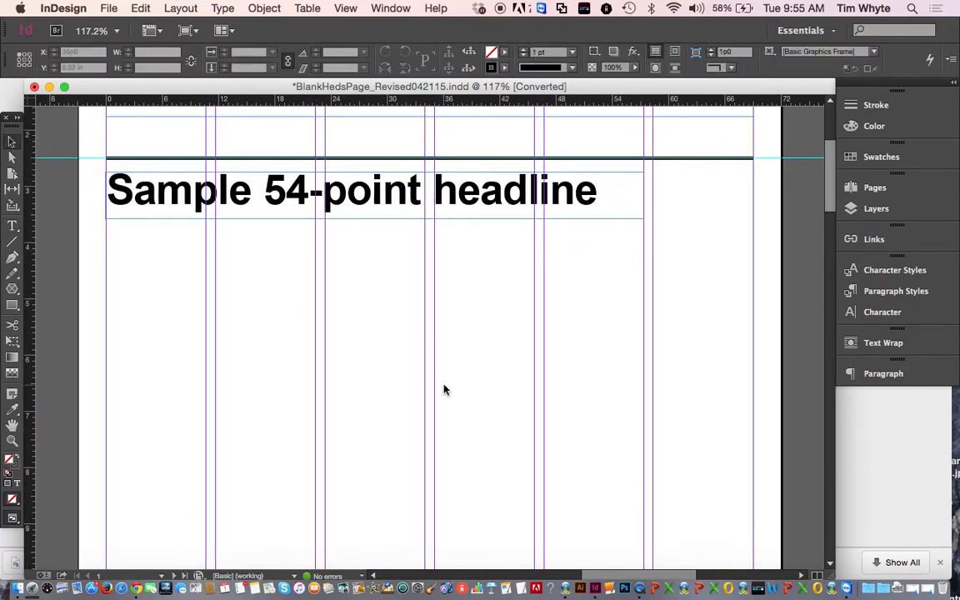
{"action": "left_click", "coordinate": [13, 226]}
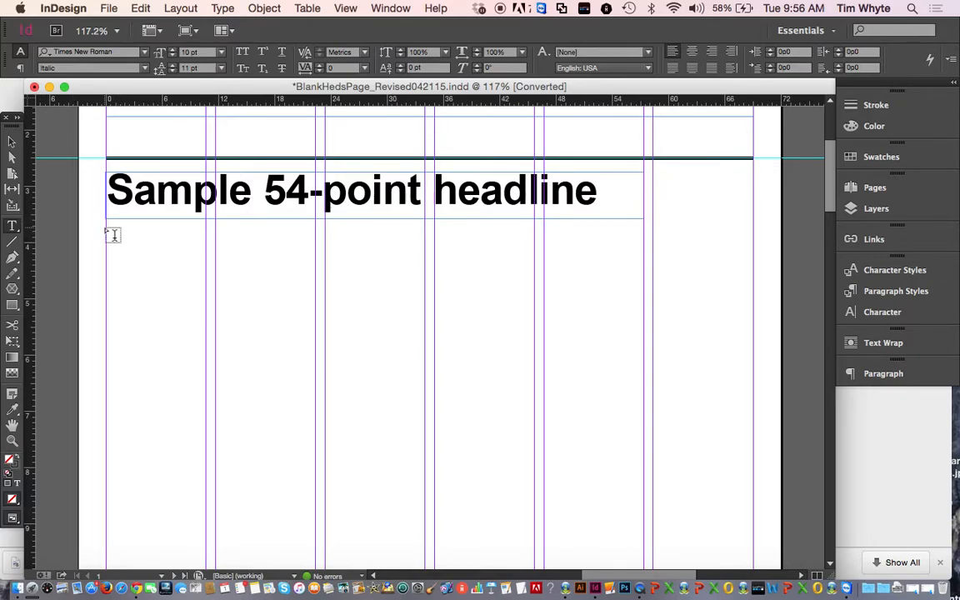
{"action": "left_click_drag", "start_coordinate": [107, 223], "coordinate": [645, 523]}
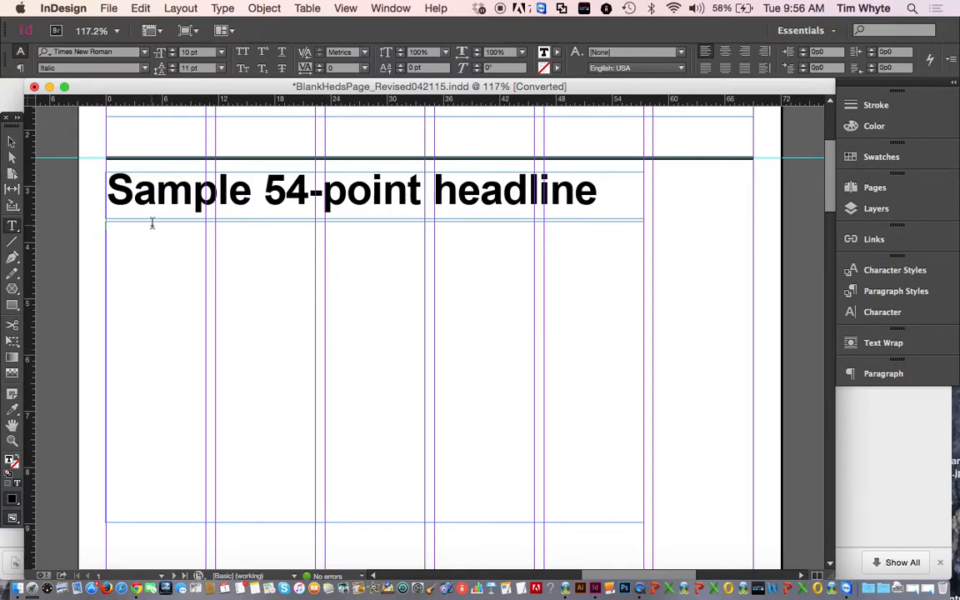
{"action": "left_click", "coordinate": [13, 141]}
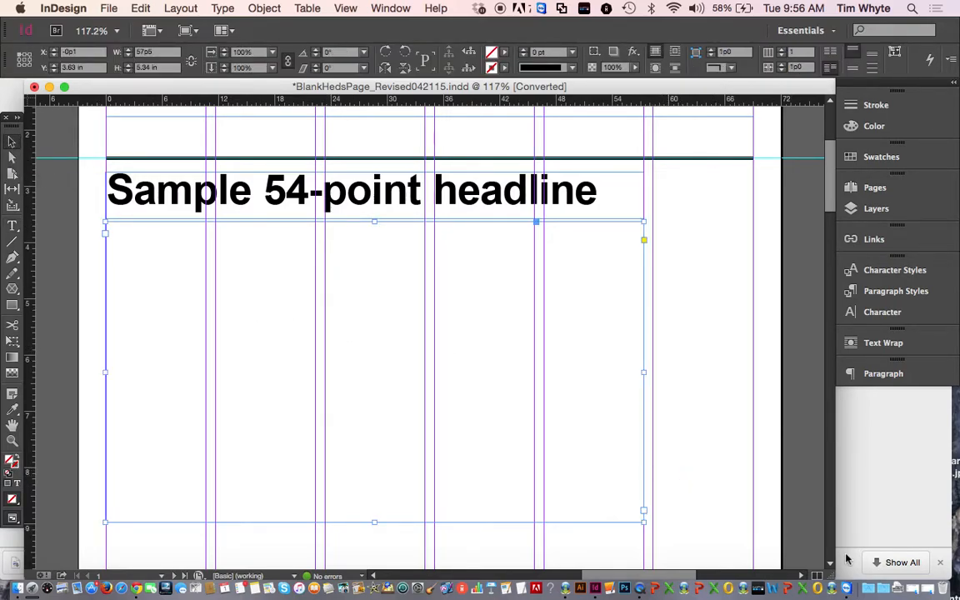
{"action": "left_click", "coordinate": [18, 589]}
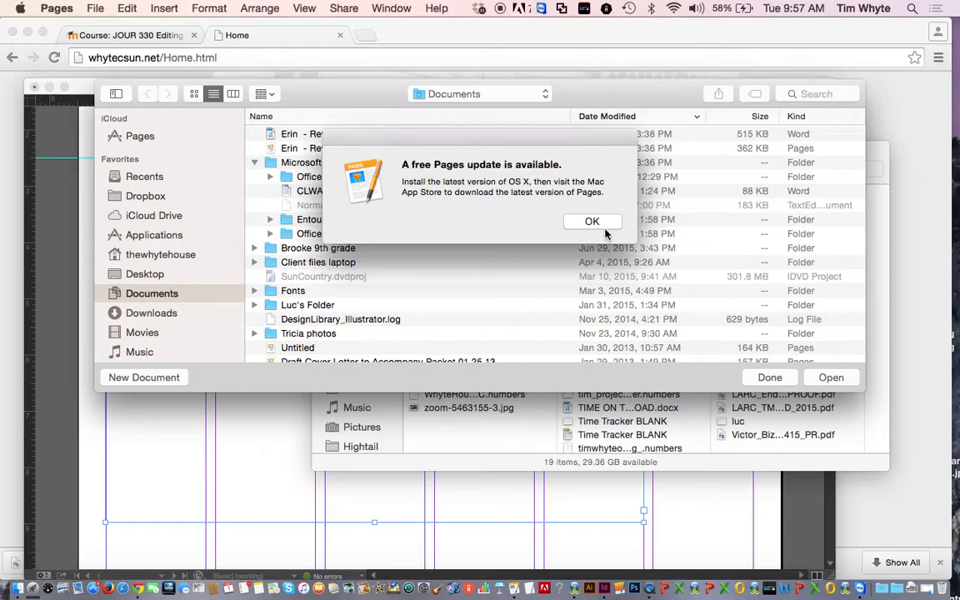
{"action": "left_click", "coordinate": [218, 479]}
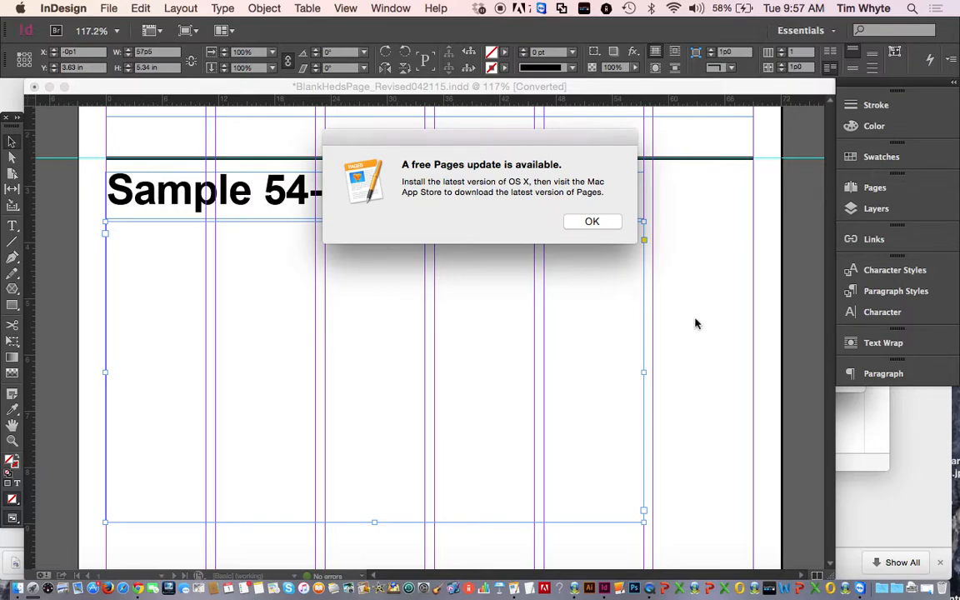
{"action": "left_click", "coordinate": [623, 244]}
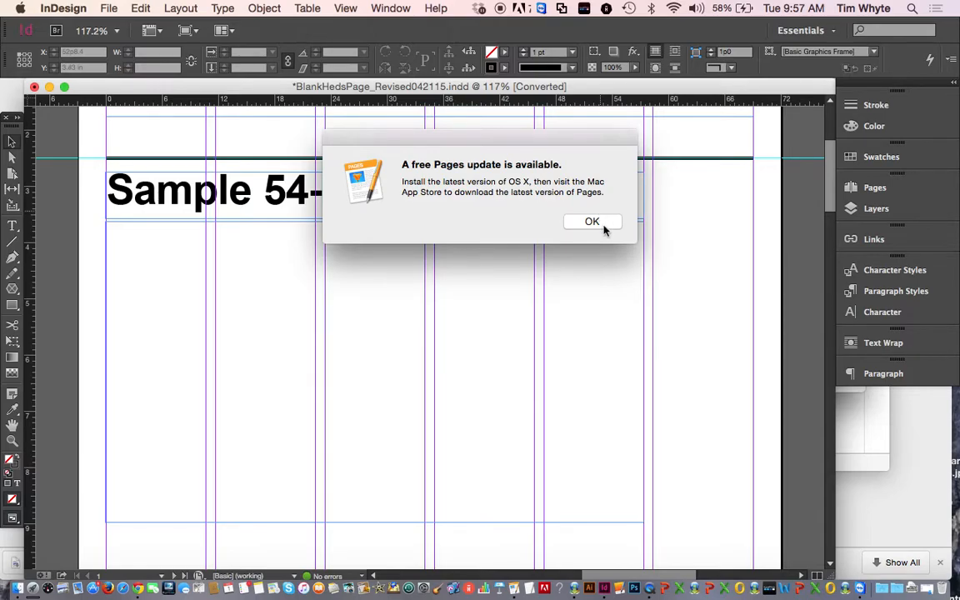
{"action": "left_click", "coordinate": [627, 297]}
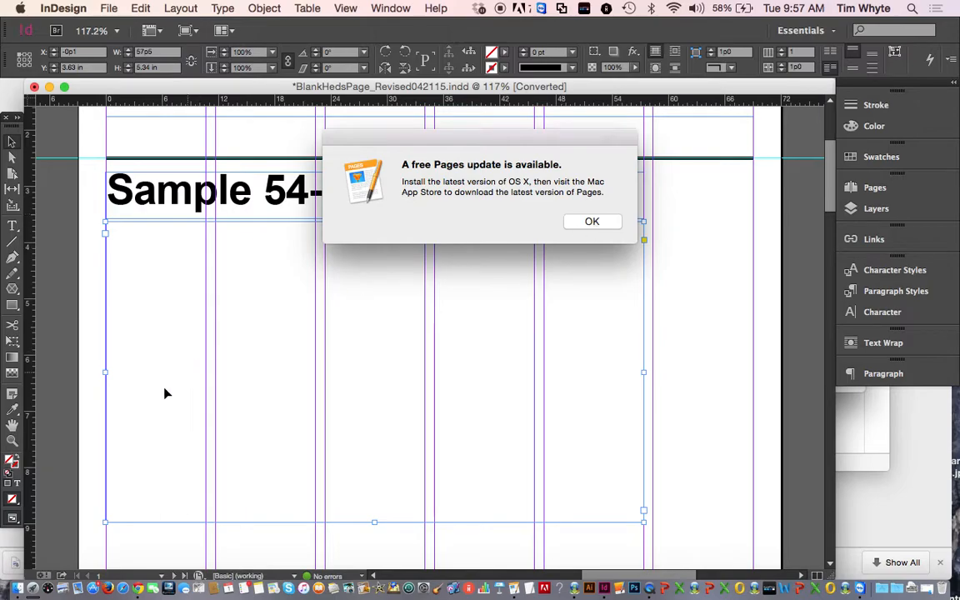
Force quit Pages, close the list of running applications and return to the InDesign document.
{"action": "left_click", "coordinate": [18, 588]}
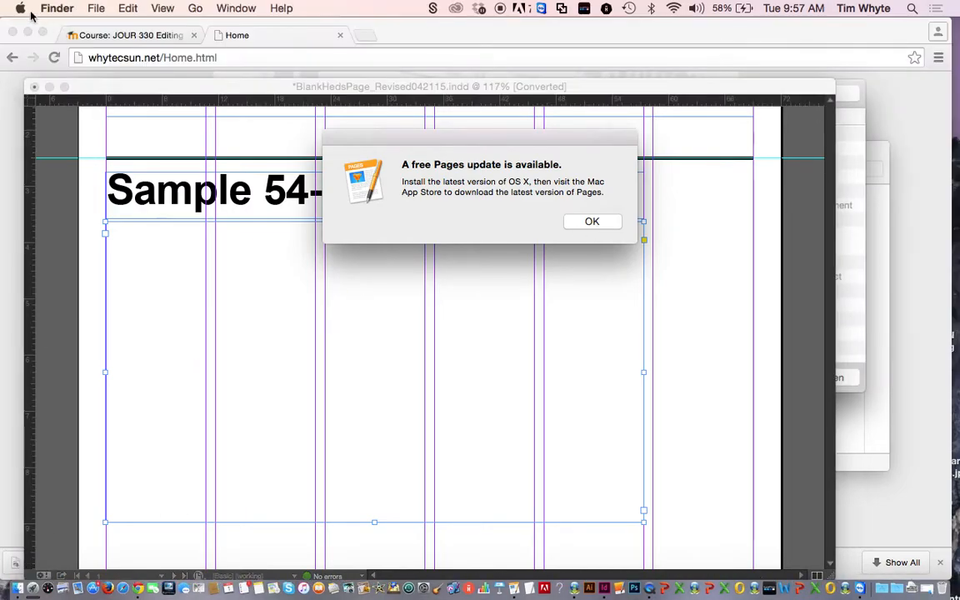
{"action": "left_click", "coordinate": [21, 8]}
{"action": "left_click", "coordinate": [39, 129]}
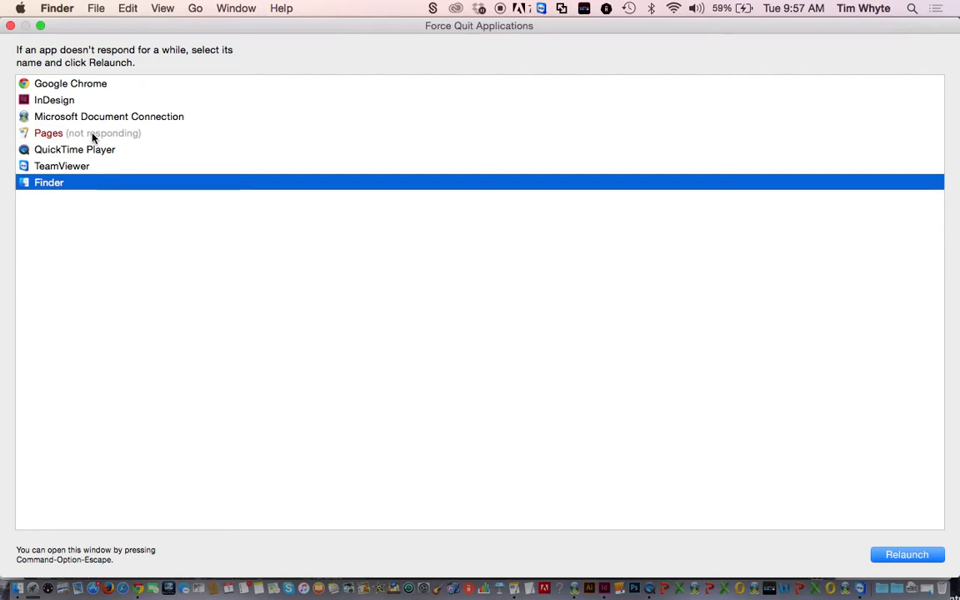
{"action": "left_click", "coordinate": [93, 134]}
{"action": "left_click", "coordinate": [911, 555]}
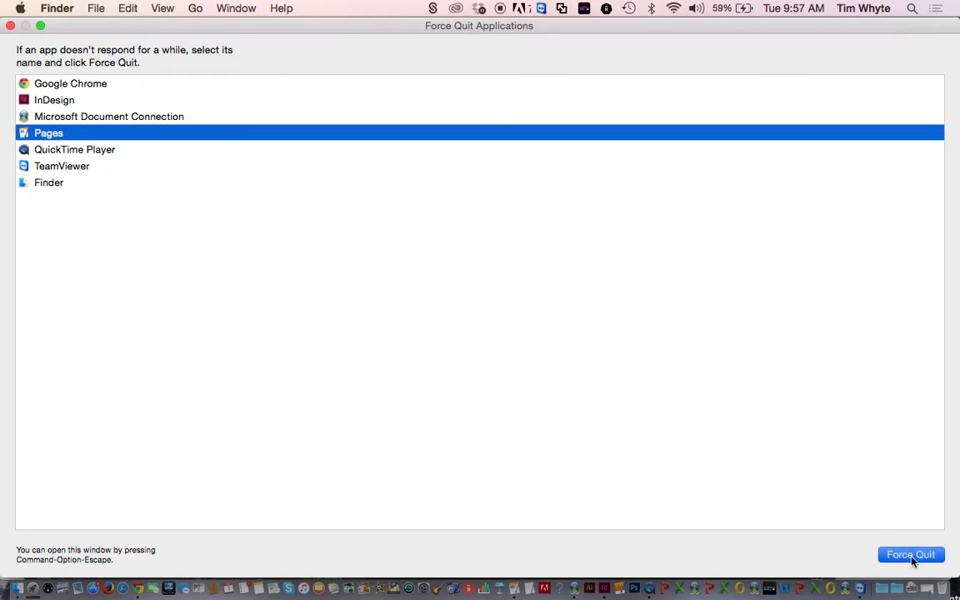
{"action": "left_click", "coordinate": [595, 102]}
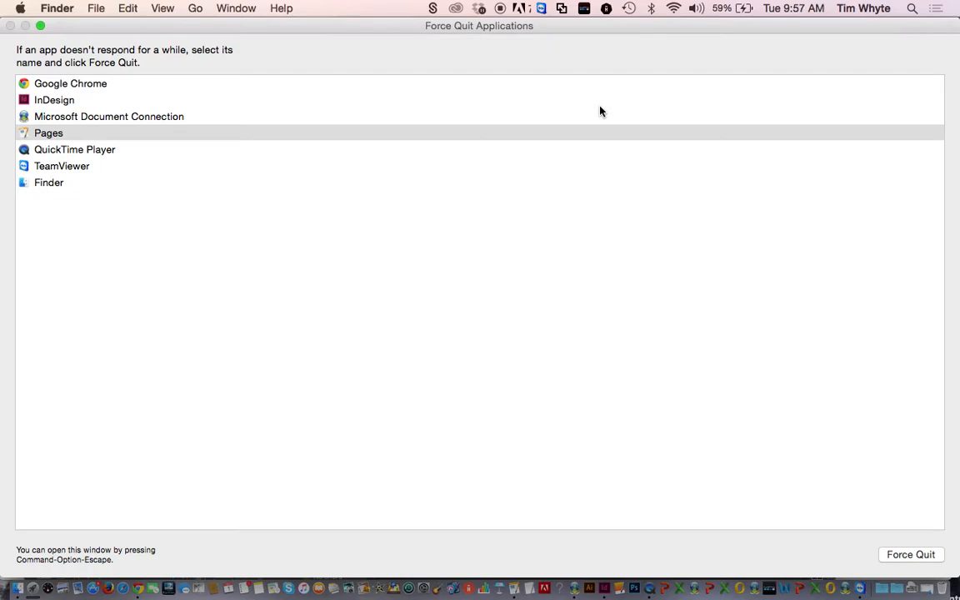
{"action": "left_click", "coordinate": [10, 26]}
{"action": "left_click", "coordinate": [375, 304]}
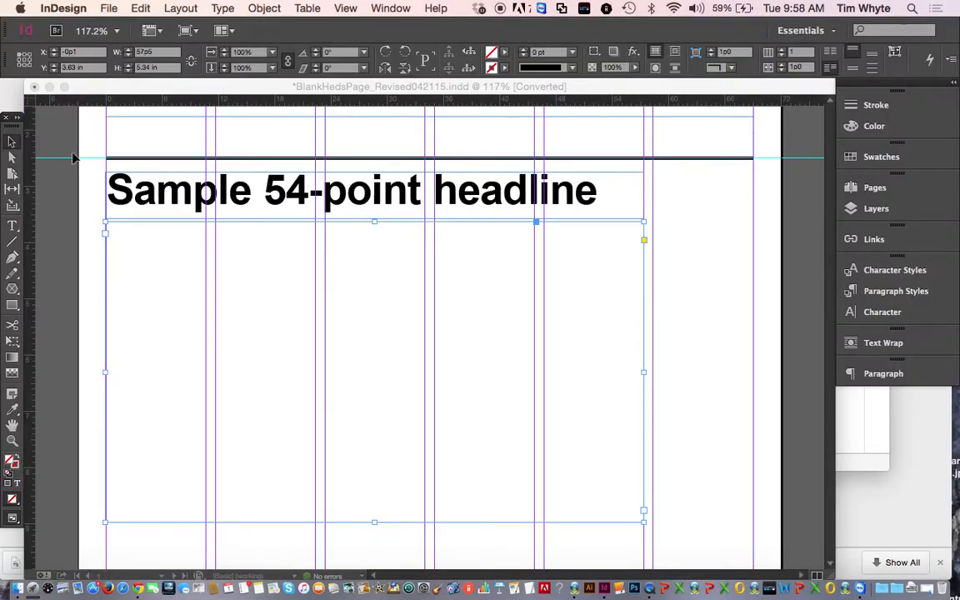
Place the story file crash (1).doc from Downloads into the empty sixth column beside the 54-point headline.
{"action": "left_click", "coordinate": [81, 198]}
{"action": "left_click_drag", "start_coordinate": [93, 240], "coordinate": [159, 273]}
{"action": "left_click", "coordinate": [755, 242]}
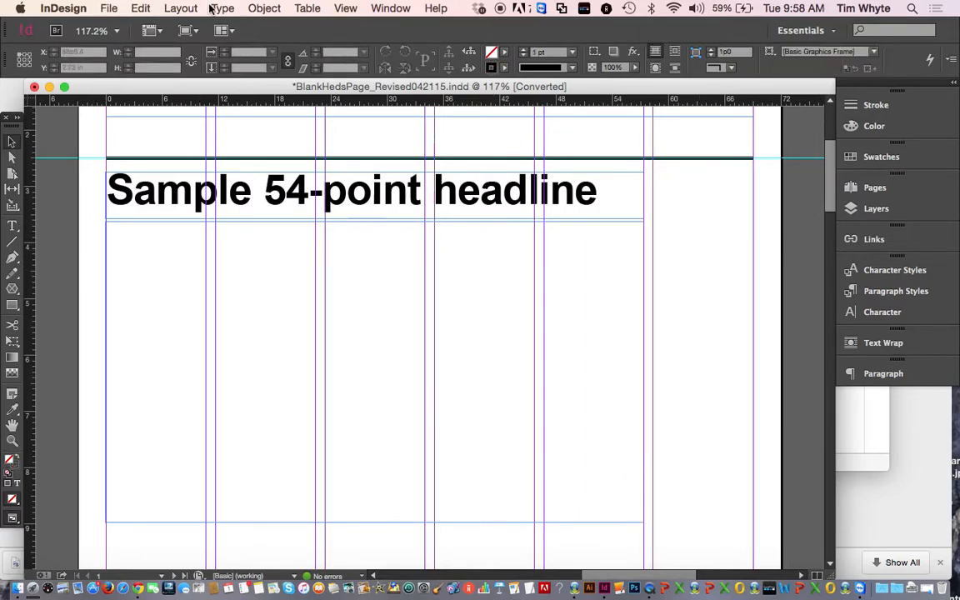
{"action": "left_click", "coordinate": [108, 8]}
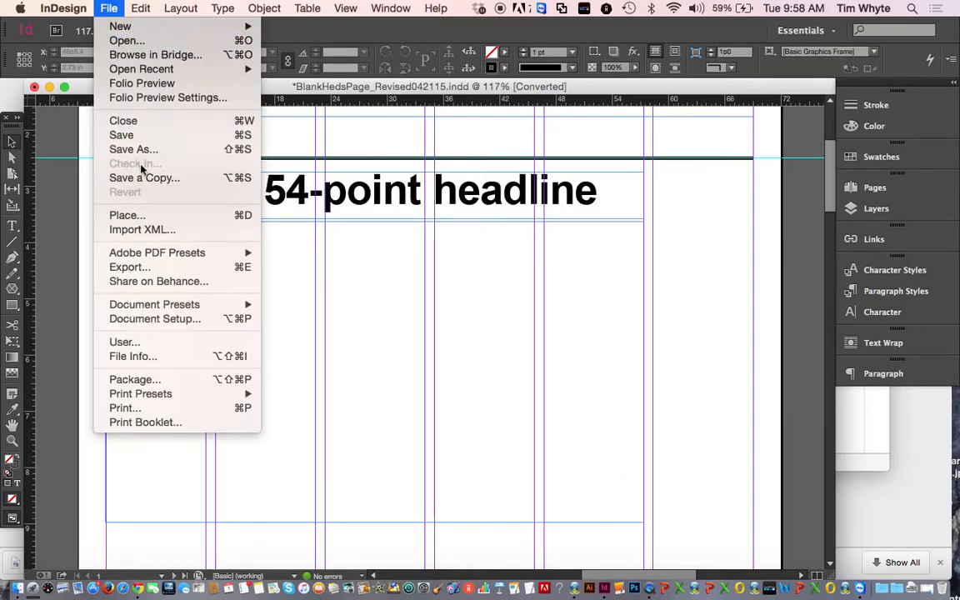
{"action": "left_click", "coordinate": [160, 218]}
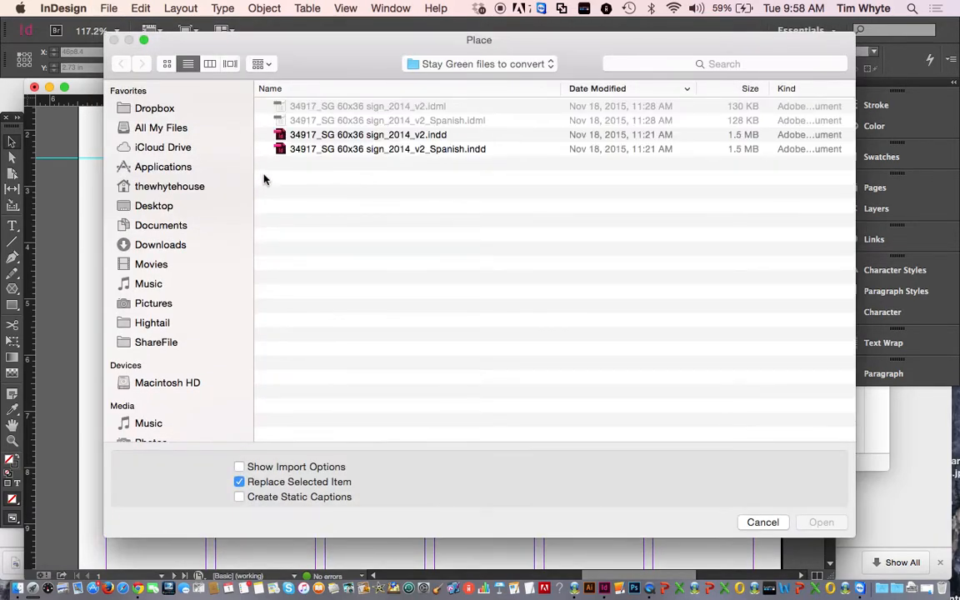
{"action": "left_click", "coordinate": [167, 245]}
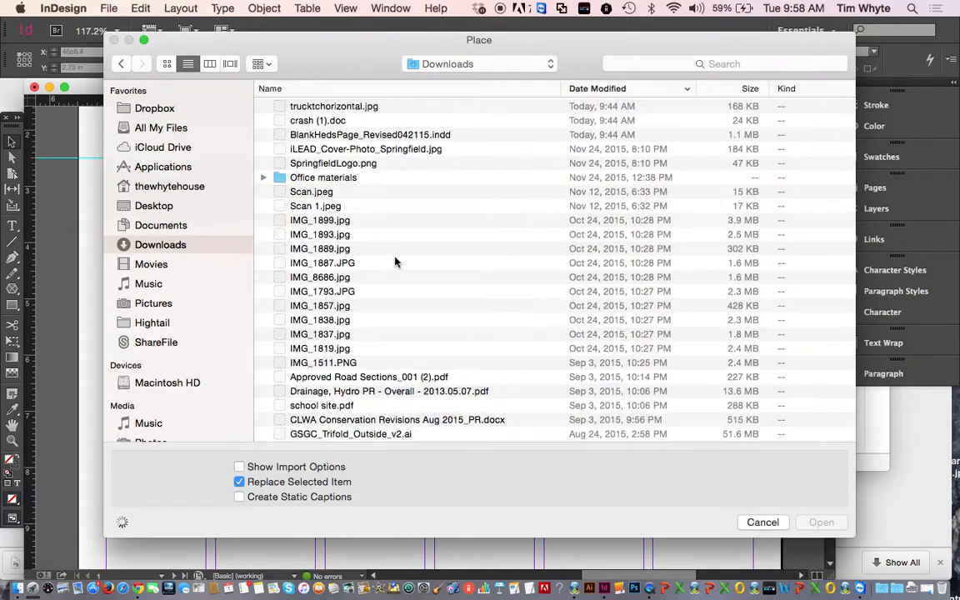
{"action": "left_click", "coordinate": [289, 119]}
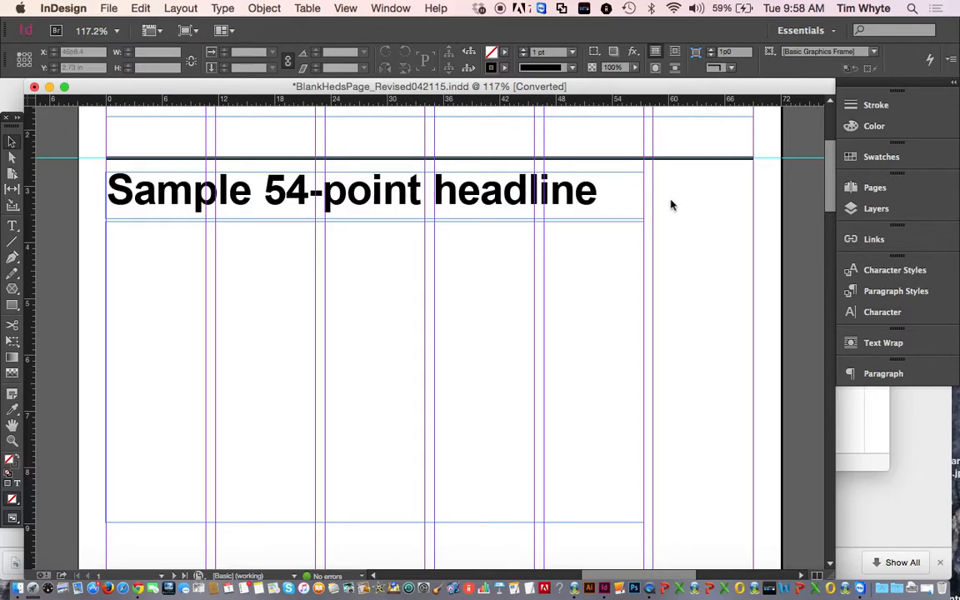
{"action": "left_click", "coordinate": [661, 192]}
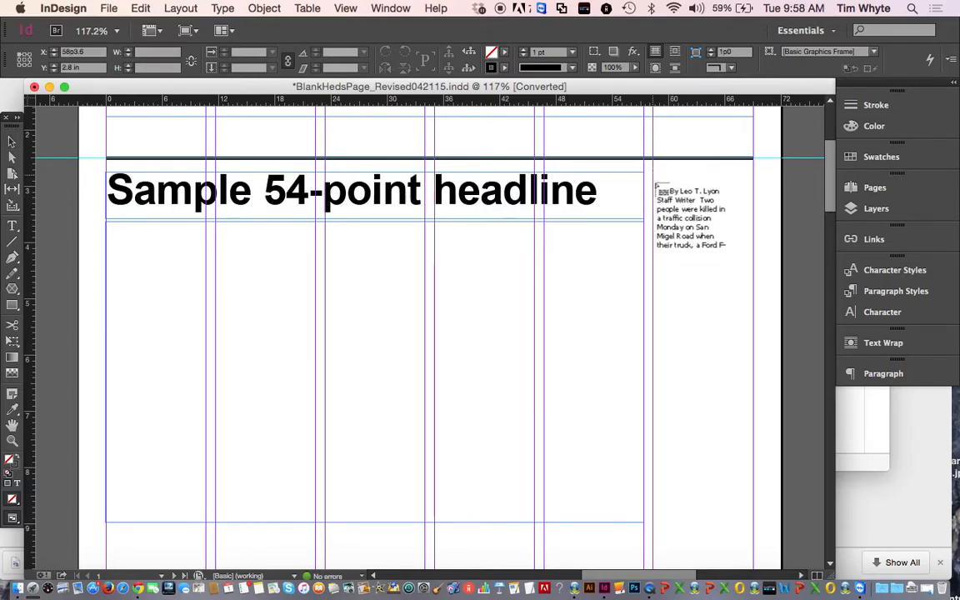
{"action": "left_click", "coordinate": [656, 177]}
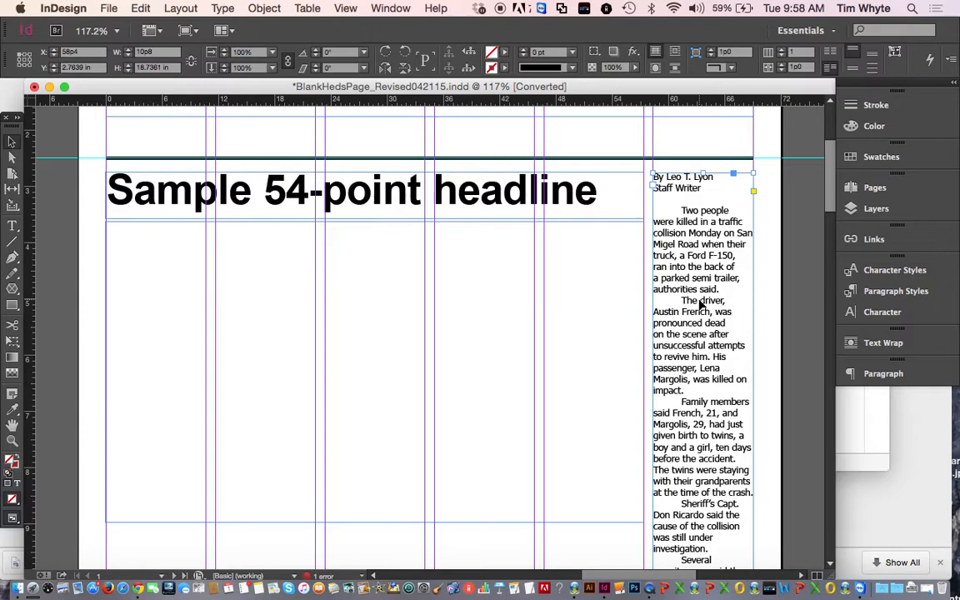
Copy all the story text from the sixth-column frame and paste it into the wide frame below the 54-point headline.
{"action": "left_click", "coordinate": [13, 225]}
{"action": "left_click", "coordinate": [715, 219]}
{"action": "key", "text": "super+a"}
{"action": "key", "text": "super+c"}
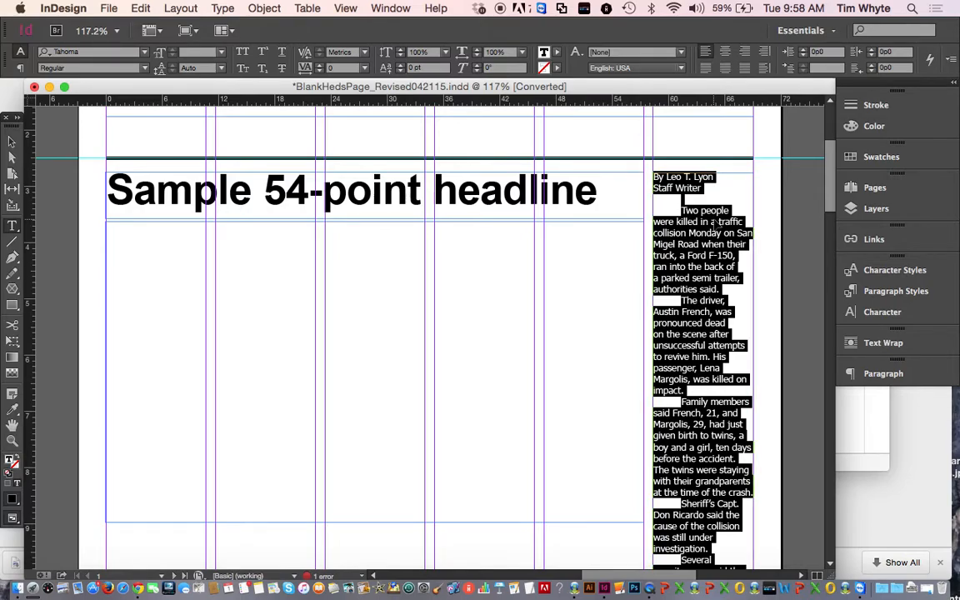
{"action": "left_click", "coordinate": [157, 226]}
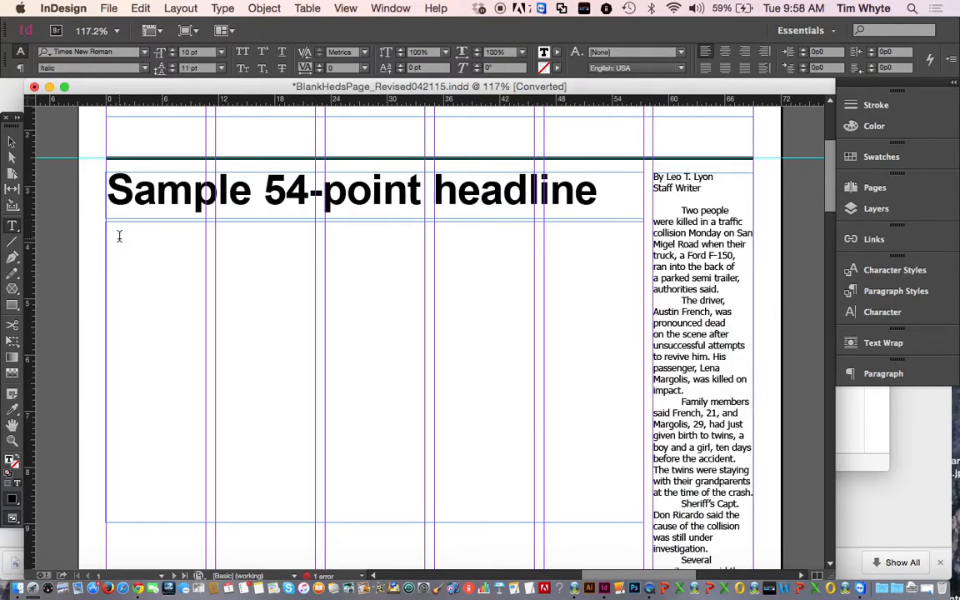
{"action": "key", "text": "super+v"}
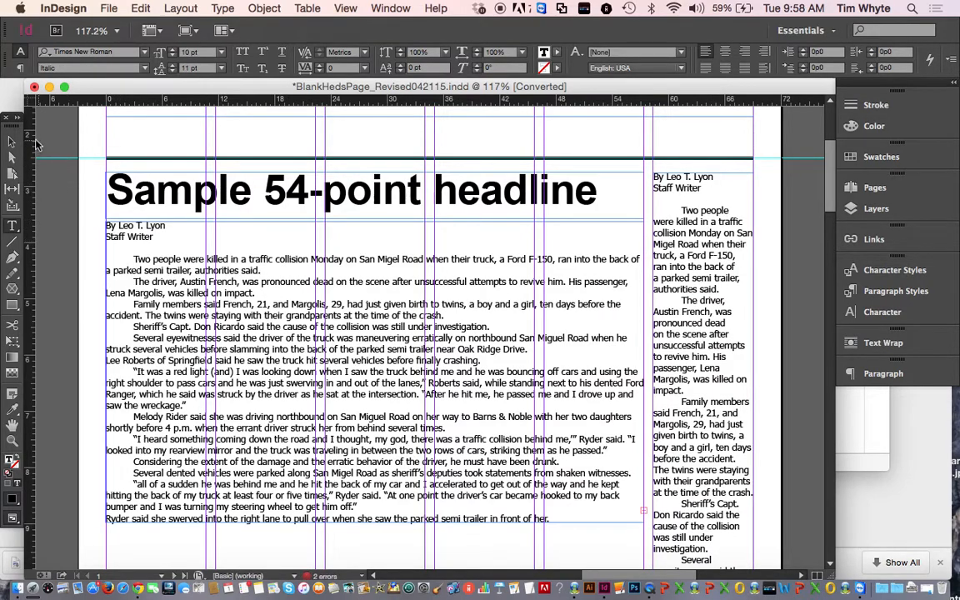
Delete the narrow story frame in the sixth column.
{"action": "key", "text": "Escape"}
{"action": "left_click", "coordinate": [688, 304]}
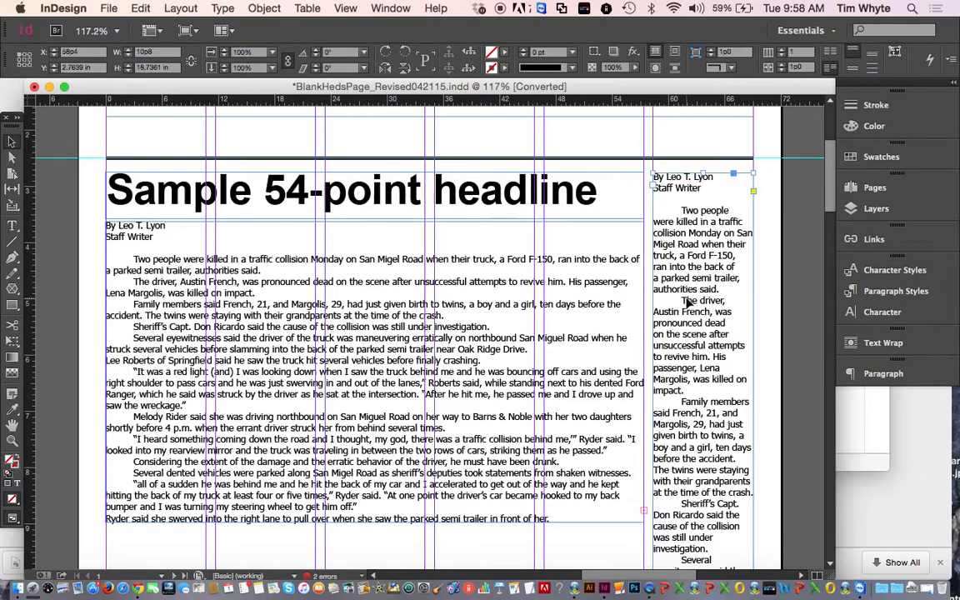
{"action": "key", "text": "Delete"}
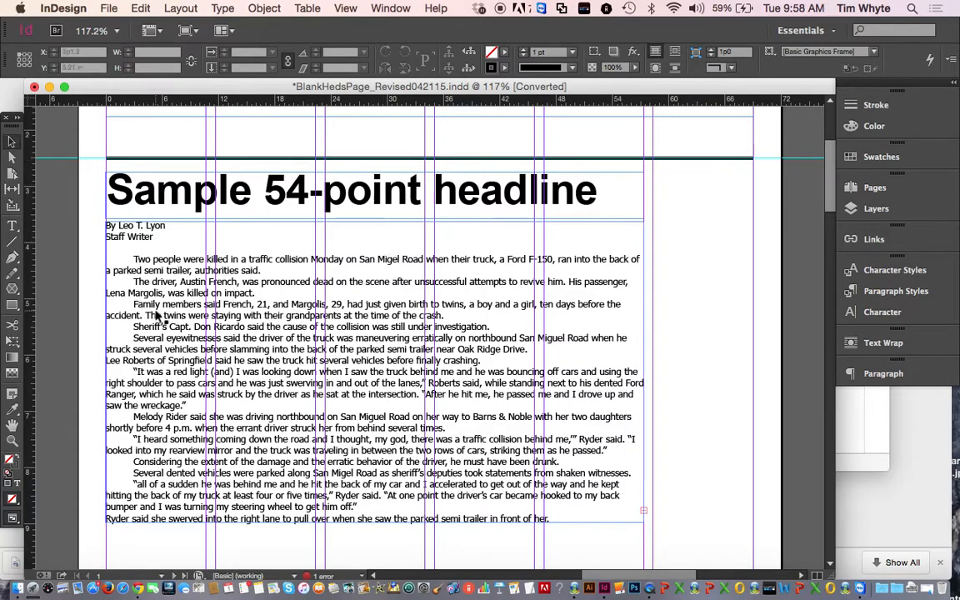
Divide the wide story frame below the 54-point headline into 5 columns.
{"action": "left_click", "coordinate": [400, 288]}
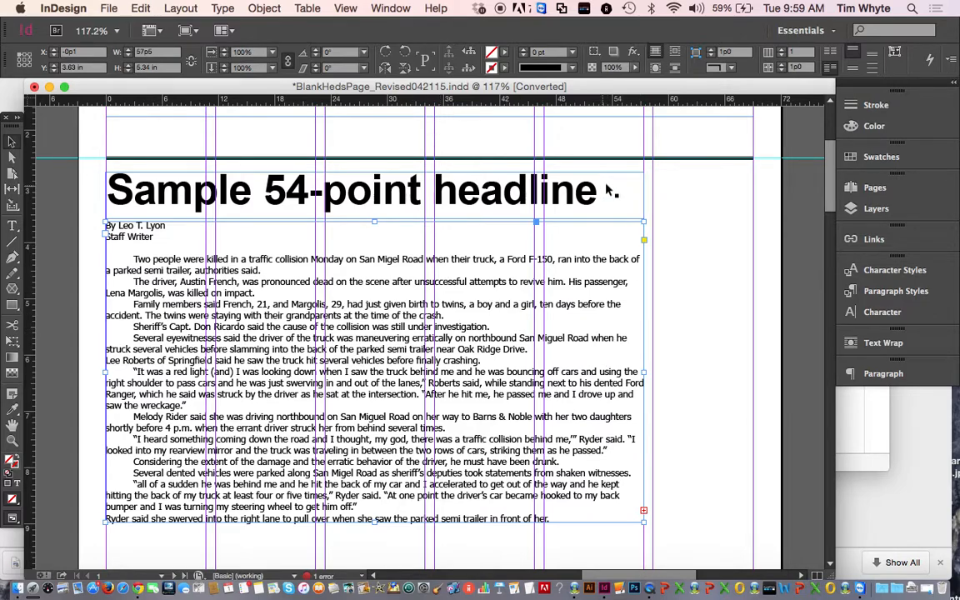
{"action": "left_click", "coordinate": [783, 52]}
{"action": "left_click", "coordinate": [783, 52]}
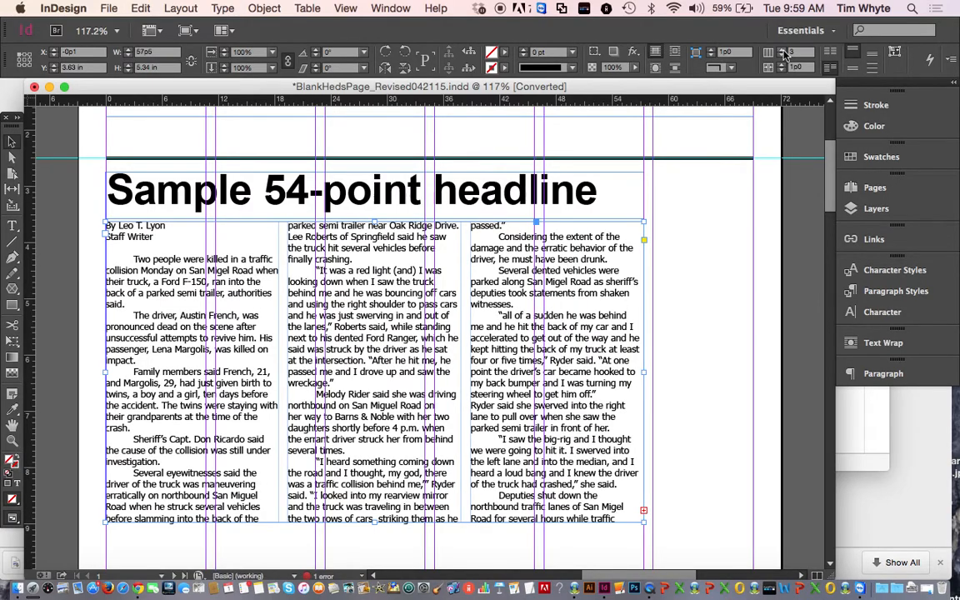
{"action": "left_click", "coordinate": [783, 52]}
{"action": "left_click", "coordinate": [783, 52]}
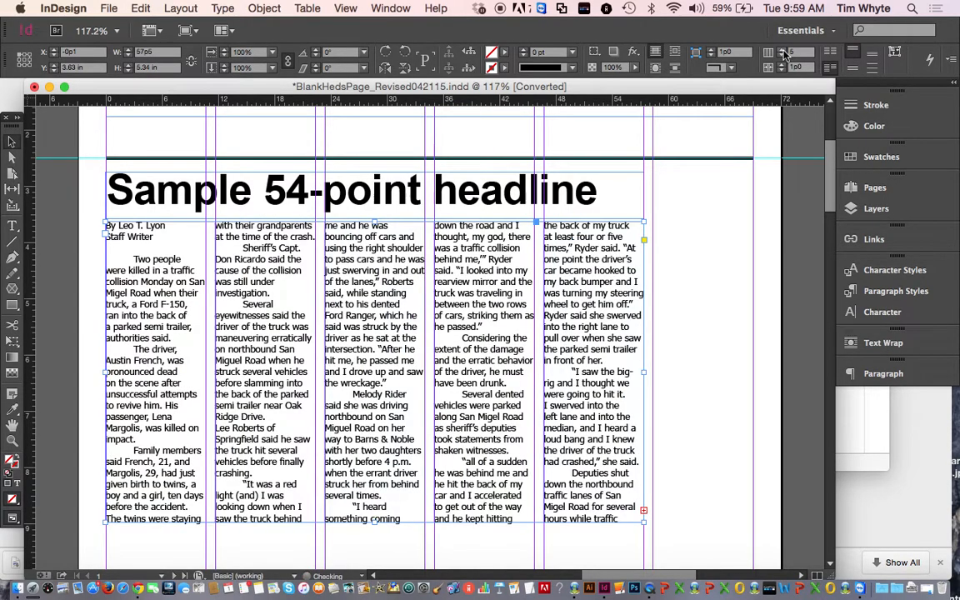
{"action": "left_click", "coordinate": [782, 55]}
{"action": "left_click", "coordinate": [782, 50]}
Select the whole story in the five-column frame and apply the Body Copy paragraph style.
{"action": "left_click", "coordinate": [13, 227]}
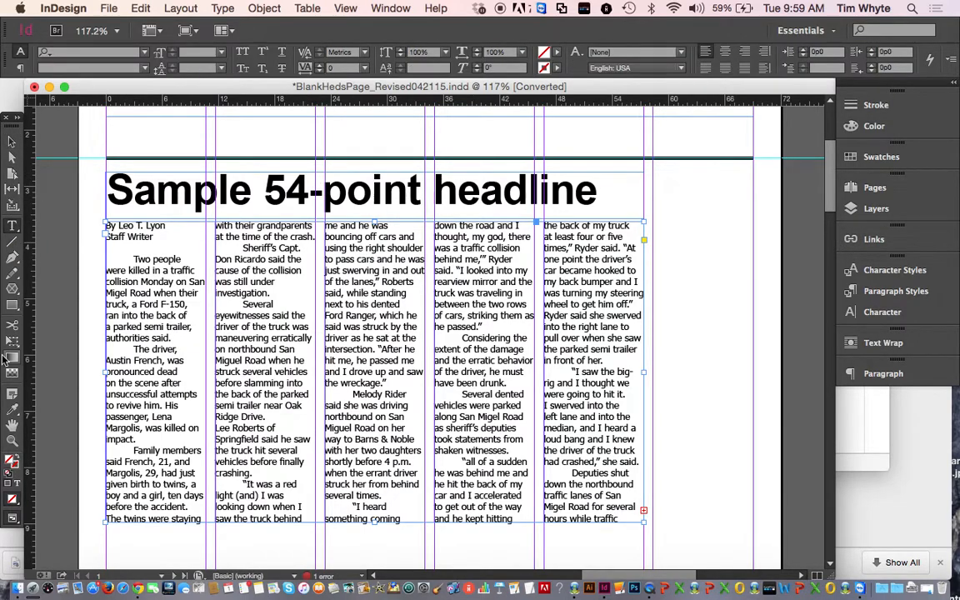
{"action": "left_click", "coordinate": [153, 259]}
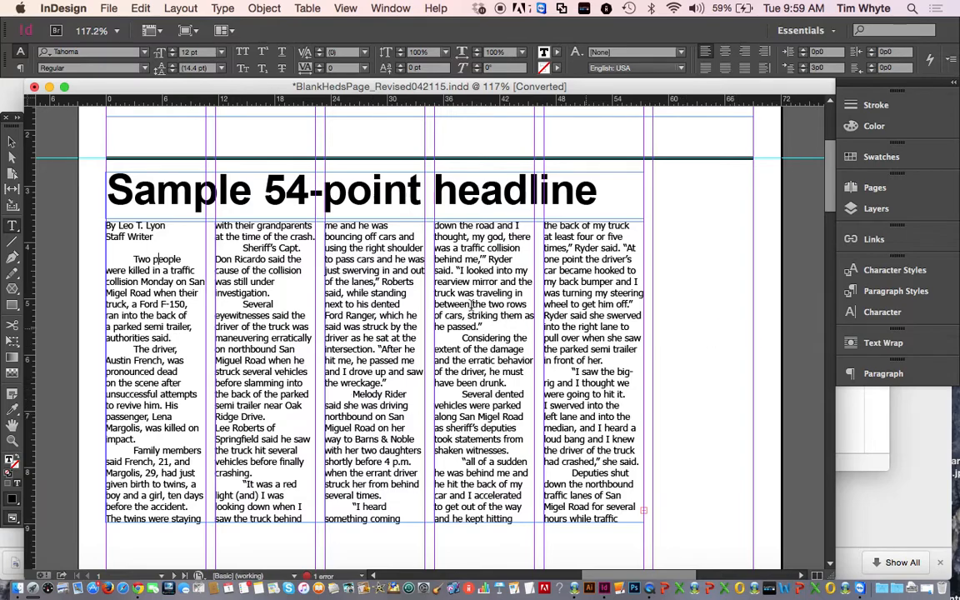
{"action": "left_click", "coordinate": [436, 296]}
{"action": "left_click", "coordinate": [384, 320]}
{"action": "left_click", "coordinate": [124, 252]}
{"action": "left_click", "coordinate": [279, 286]}
{"action": "key", "text": "Escape"}
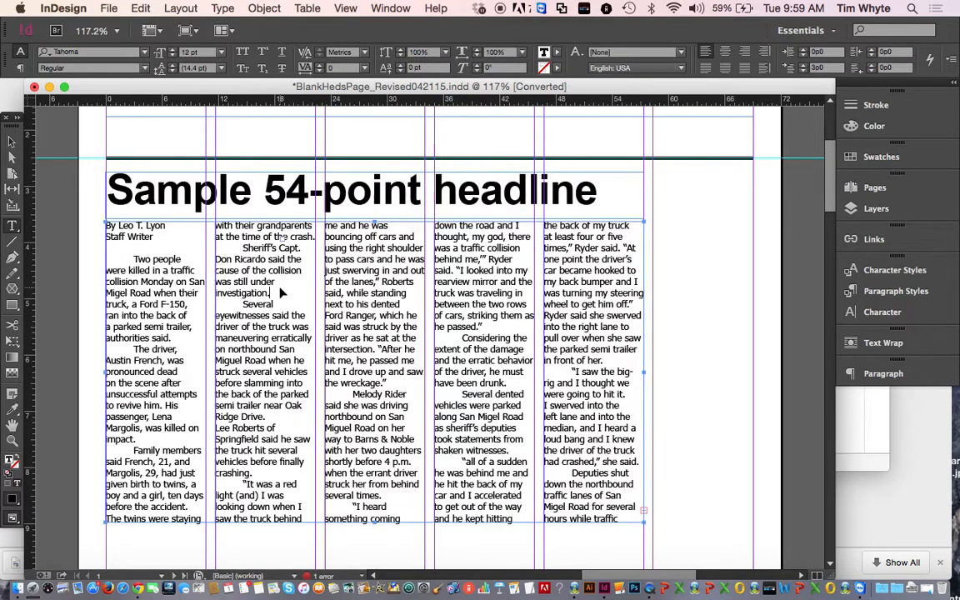
{"action": "key", "text": "super+a"}
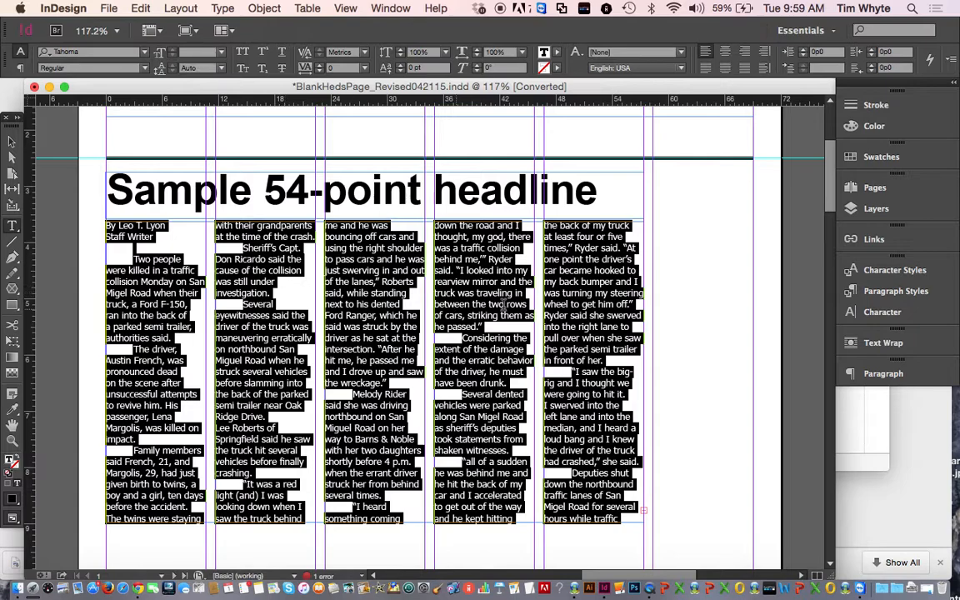
{"action": "left_click", "coordinate": [904, 296]}
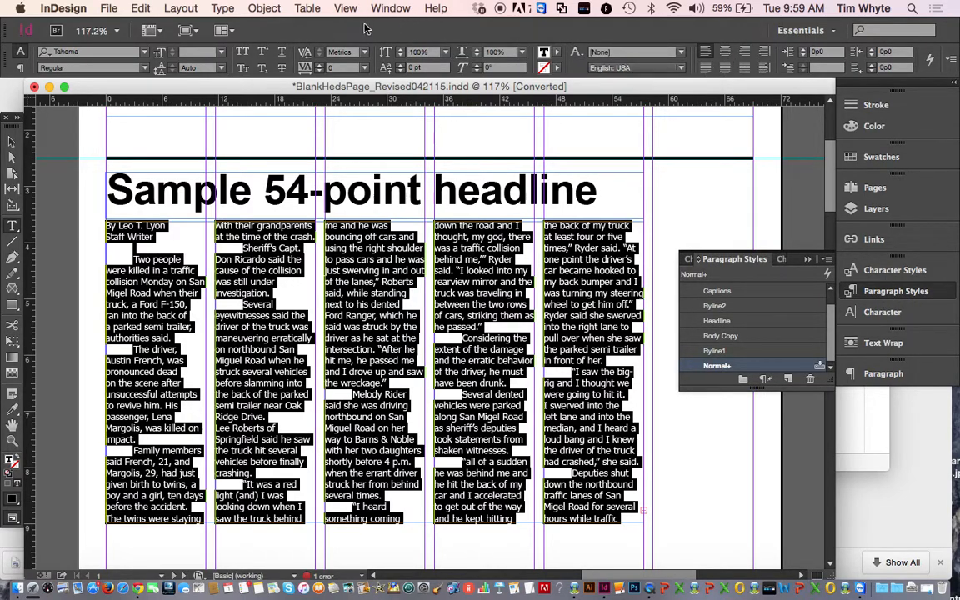
{"action": "left_click", "coordinate": [390, 9]}
{"action": "mouse_move", "coordinate": [457, 380]}
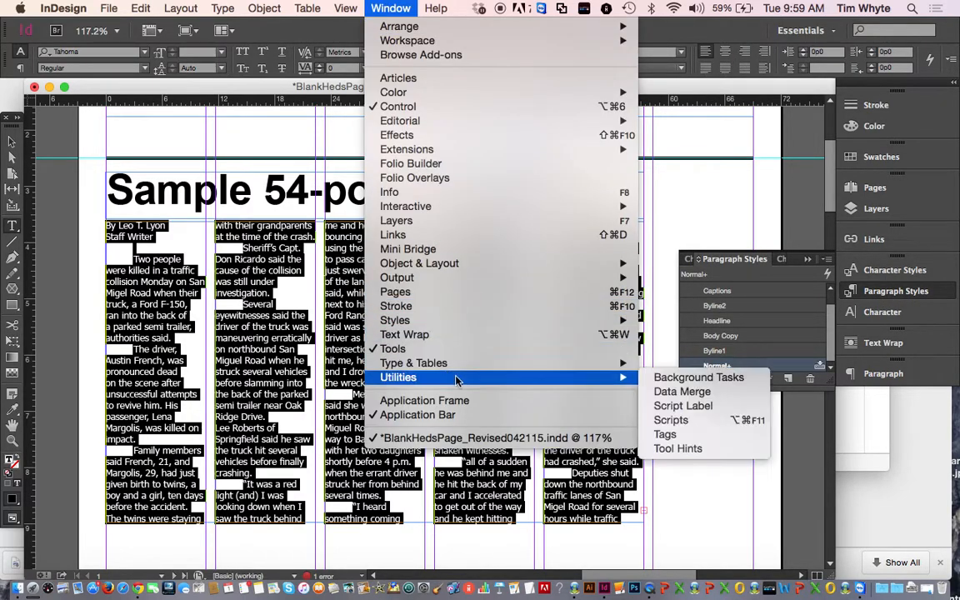
{"action": "mouse_move", "coordinate": [446, 322]}
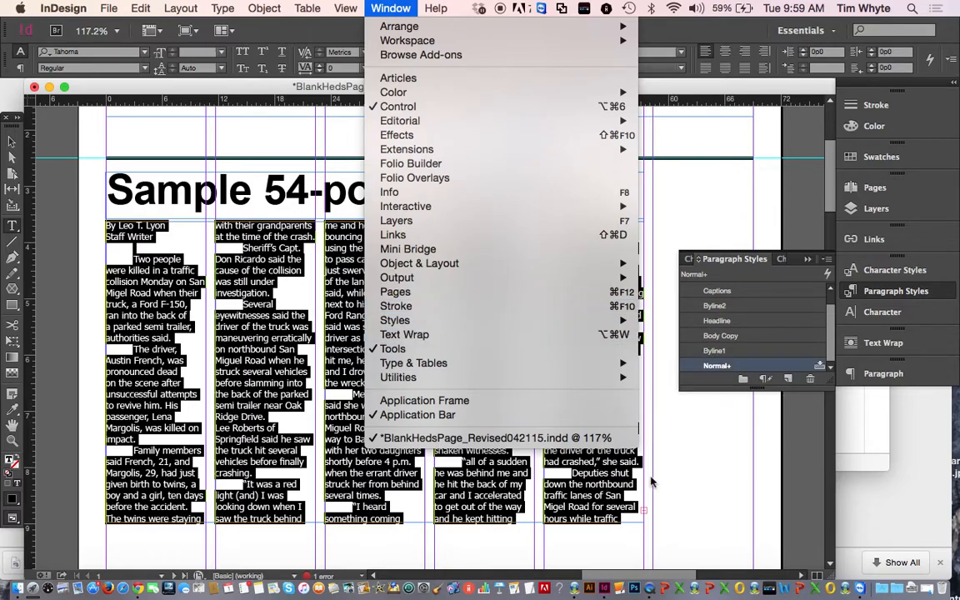
{"action": "left_click", "coordinate": [787, 294]}
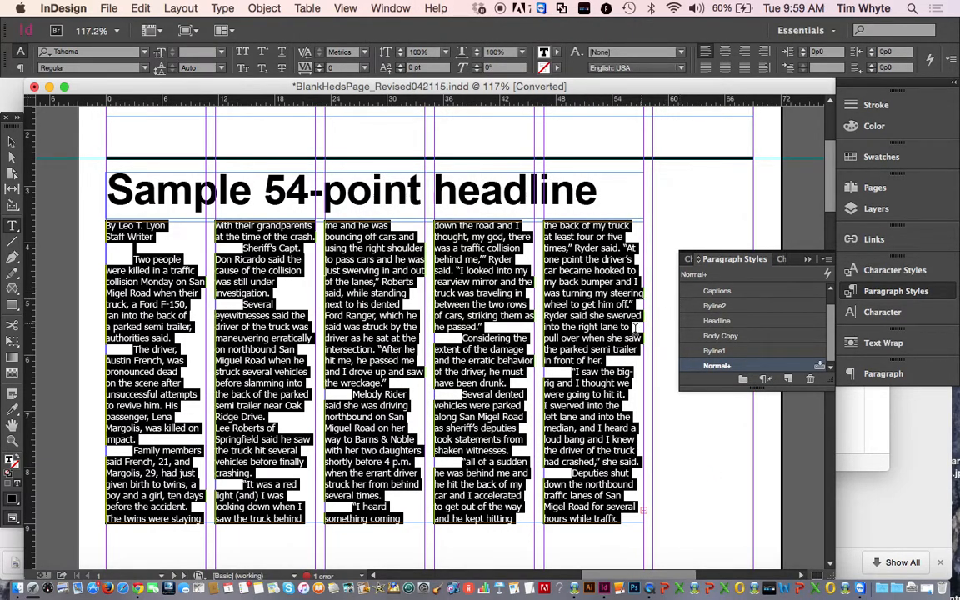
{"action": "left_click", "coordinate": [742, 336]}
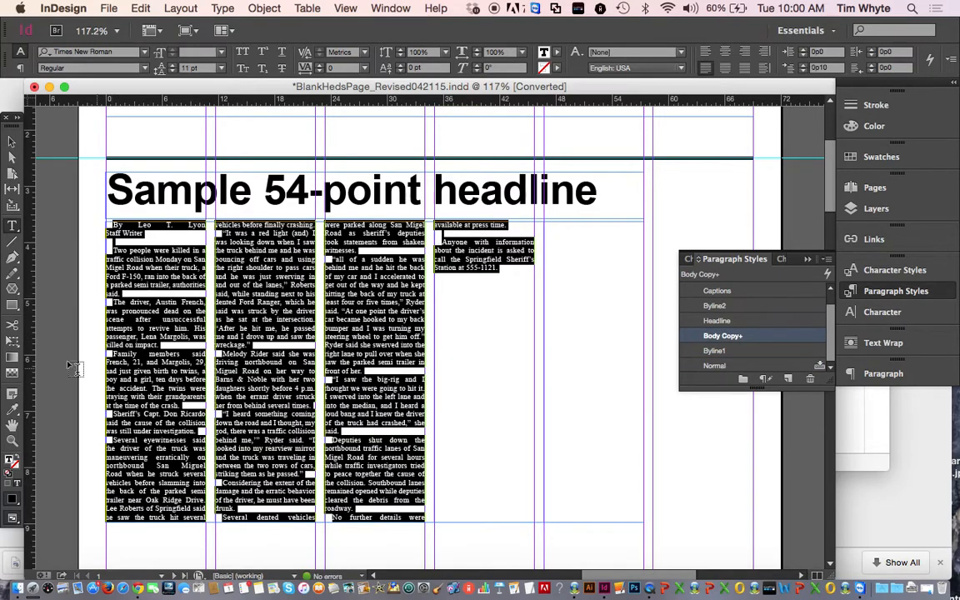
Align the story frame's left edge precisely with the page's left margin guide.
{"action": "left_click", "coordinate": [30, 324]}
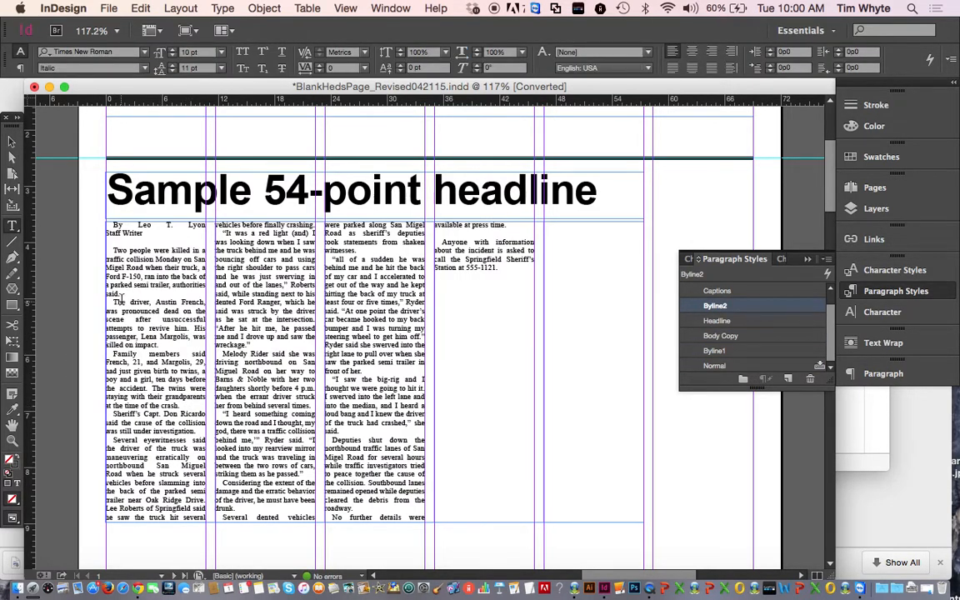
{"action": "left_click_drag", "start_coordinate": [112, 250], "coordinate": [158, 285]}
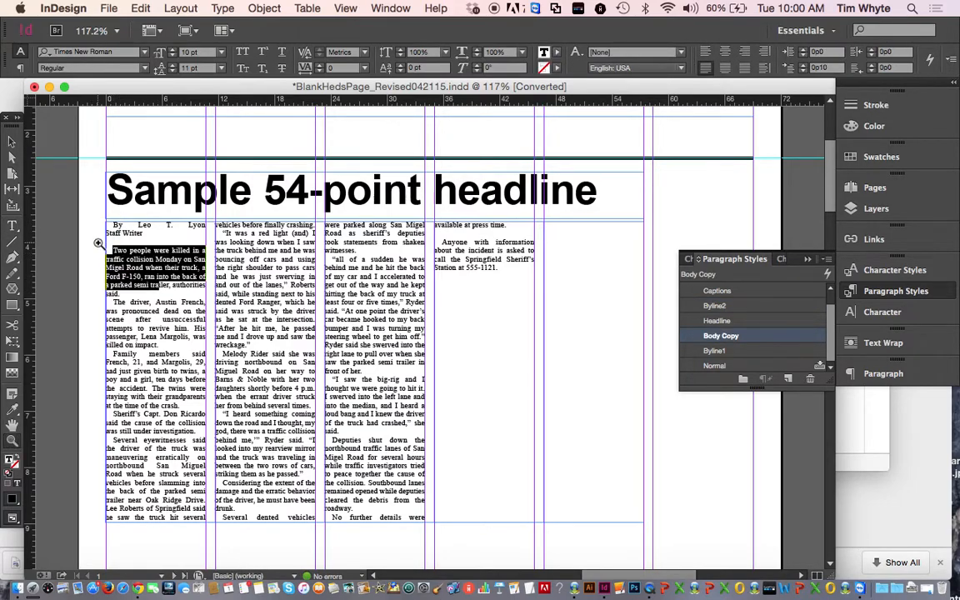
{"action": "left_click_drag", "start_coordinate": [87, 218], "coordinate": [229, 310]}
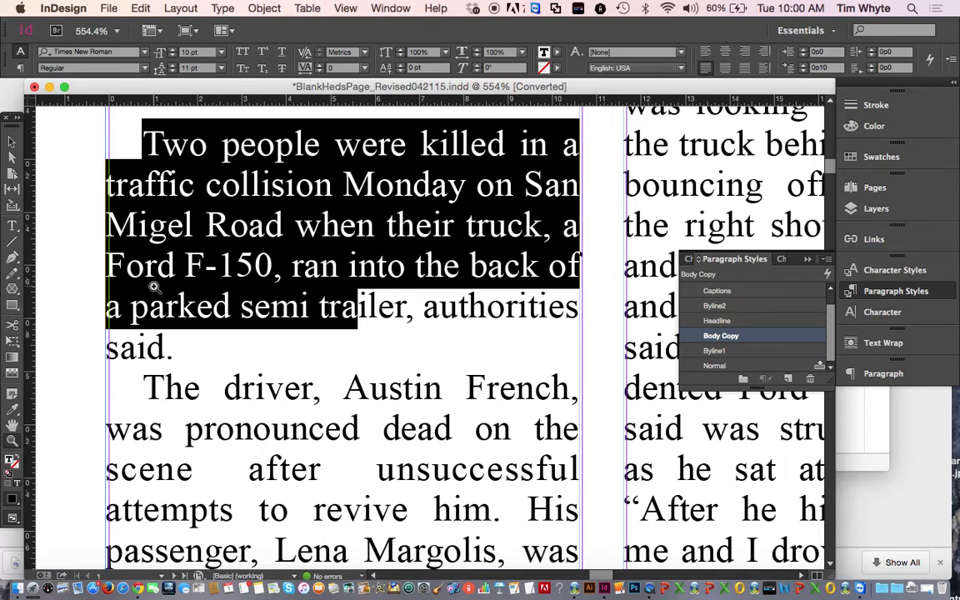
{"action": "key", "text": "super+minus"}
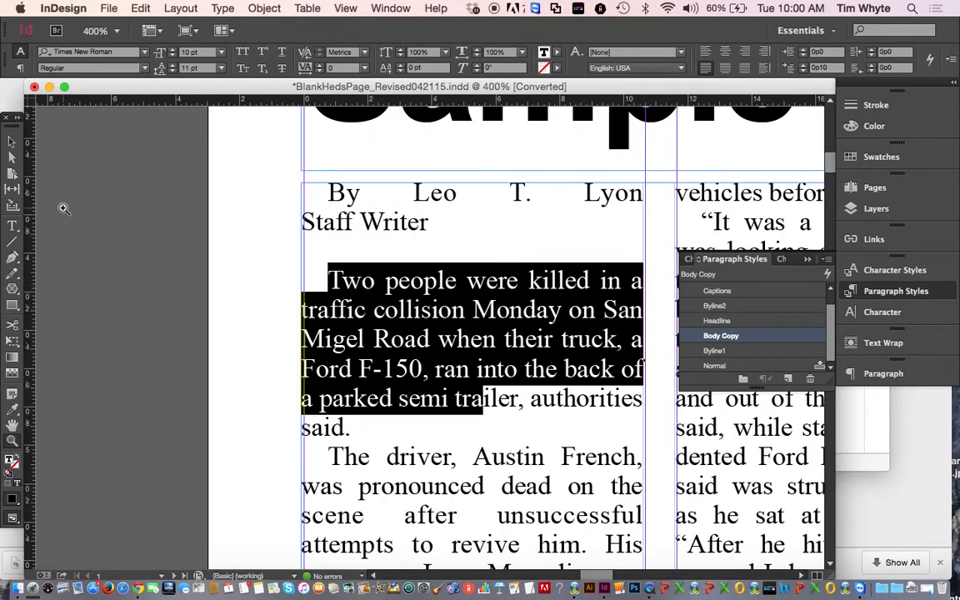
{"action": "left_click", "coordinate": [12, 142]}
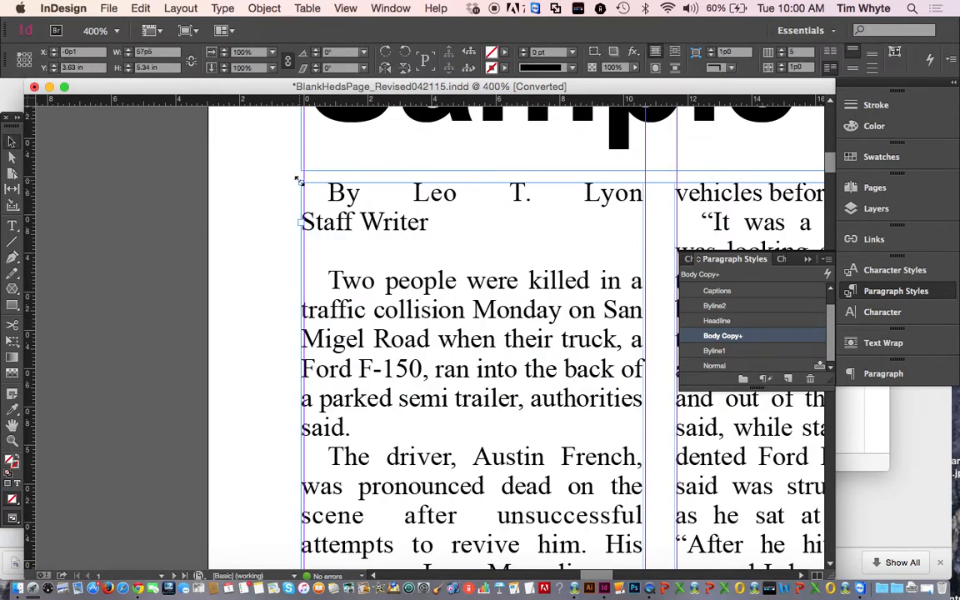
{"action": "left_click_drag", "start_coordinate": [299, 180], "coordinate": [301, 181]}
Pull the 54-point headline frame's left edge onto the left margin guide at X 0p0, making the frame 57p4 wide.
{"action": "left_click", "coordinate": [356, 157]}
{"action": "scroll", "coordinate": [355, 157], "scroll_direction": "up", "scroll_amount": 10}
{"action": "scroll", "coordinate": [356, 157], "scroll_direction": "down", "scroll_amount": 8}
{"action": "scroll", "coordinate": [355, 158], "scroll_direction": "left", "scroll_amount": 2}
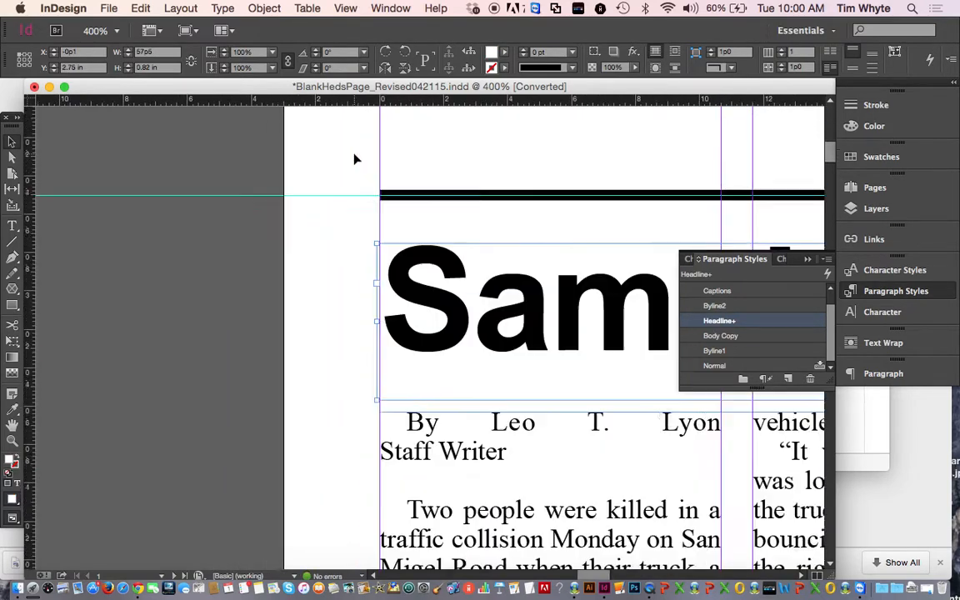
{"action": "left_click_drag", "start_coordinate": [382, 192], "coordinate": [385, 193]}
Select the story's first body paragraph to examine its Body Copy formatting, and collapse the paragraph styles list.
{"action": "scroll", "coordinate": [562, 375], "scroll_direction": "down", "scroll_amount": 5}
{"action": "scroll", "coordinate": [562, 375], "scroll_direction": "right", "scroll_amount": 5}
{"action": "scroll", "coordinate": [562, 375], "scroll_direction": "up", "scroll_amount": 3}
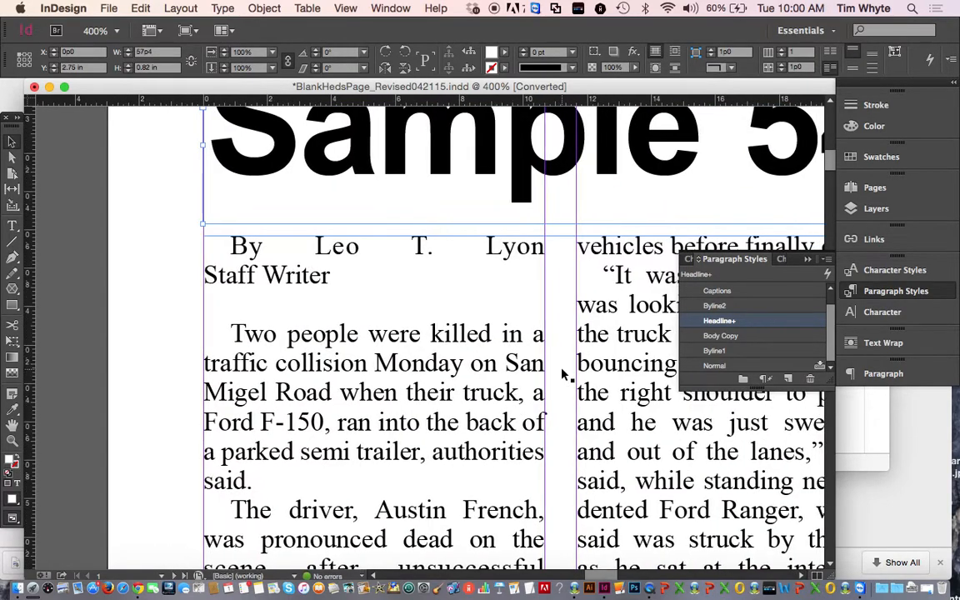
{"action": "scroll", "coordinate": [562, 375], "scroll_direction": "down", "scroll_amount": 2}
{"action": "left_click", "coordinate": [12, 225]}
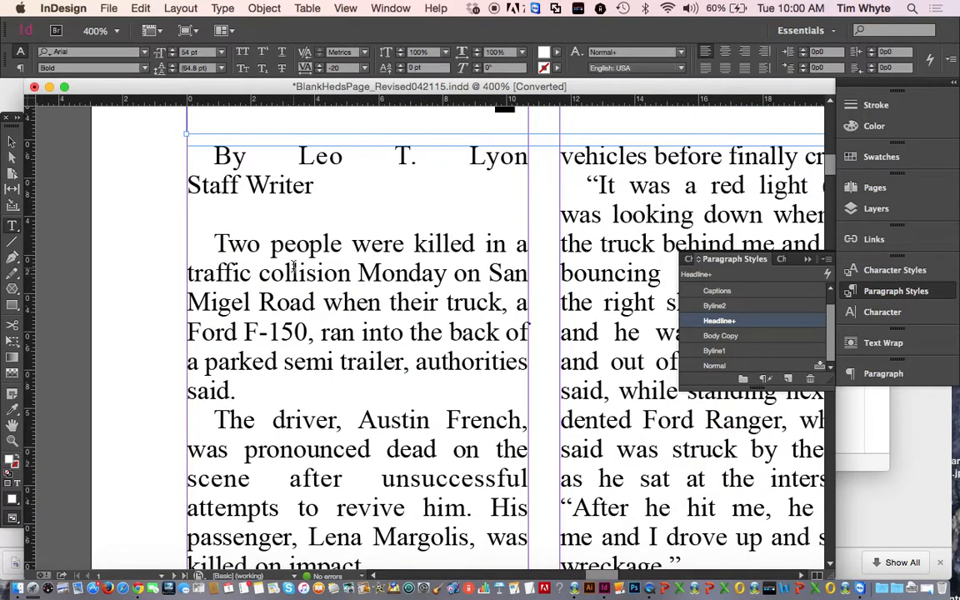
{"action": "left_click", "coordinate": [215, 244]}
{"action": "left_click_drag", "start_coordinate": [215, 244], "coordinate": [347, 389]}
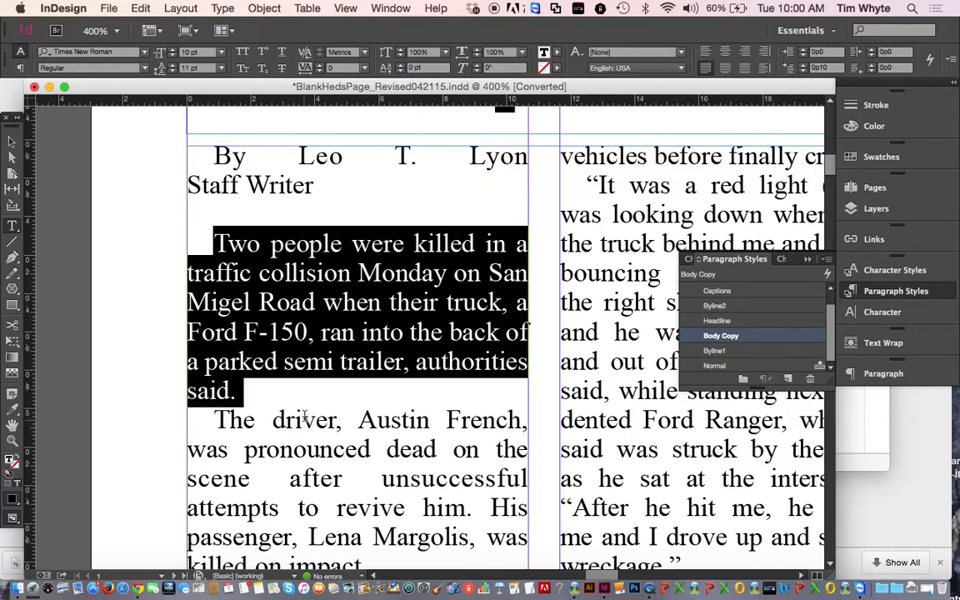
{"action": "left_click", "coordinate": [277, 404]}
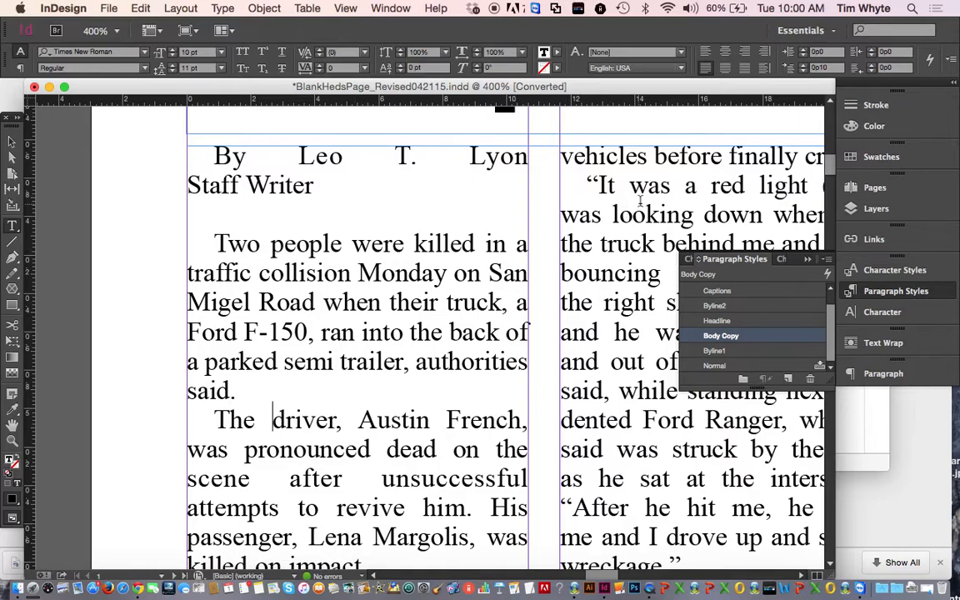
{"action": "left_click", "coordinate": [808, 261]}
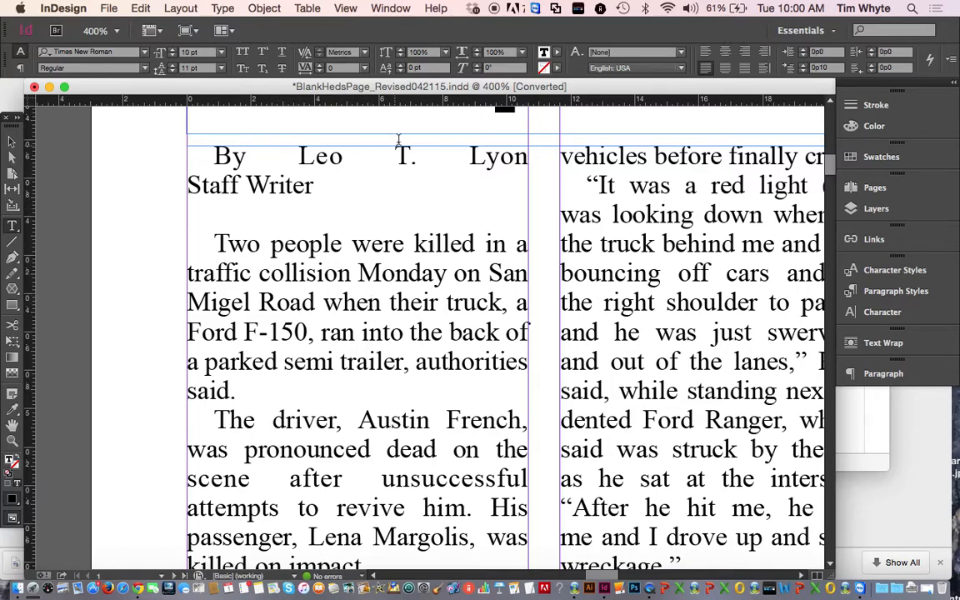
Apply the Byline1 paragraph style to the reporter's name line and Byline2 to the Staff Writer line.
{"action": "triple_click", "coordinate": [393, 146]}
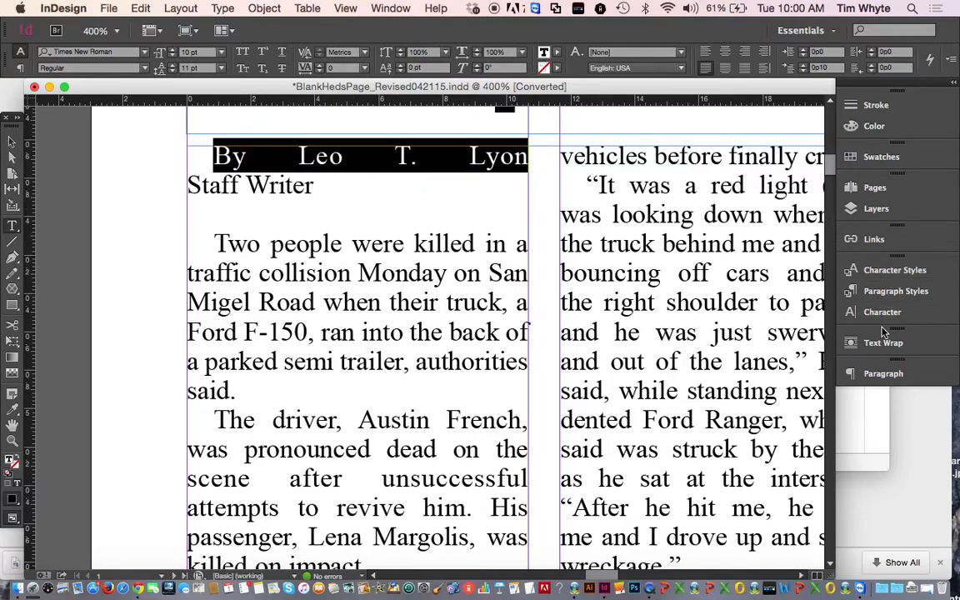
{"action": "left_click", "coordinate": [913, 293]}
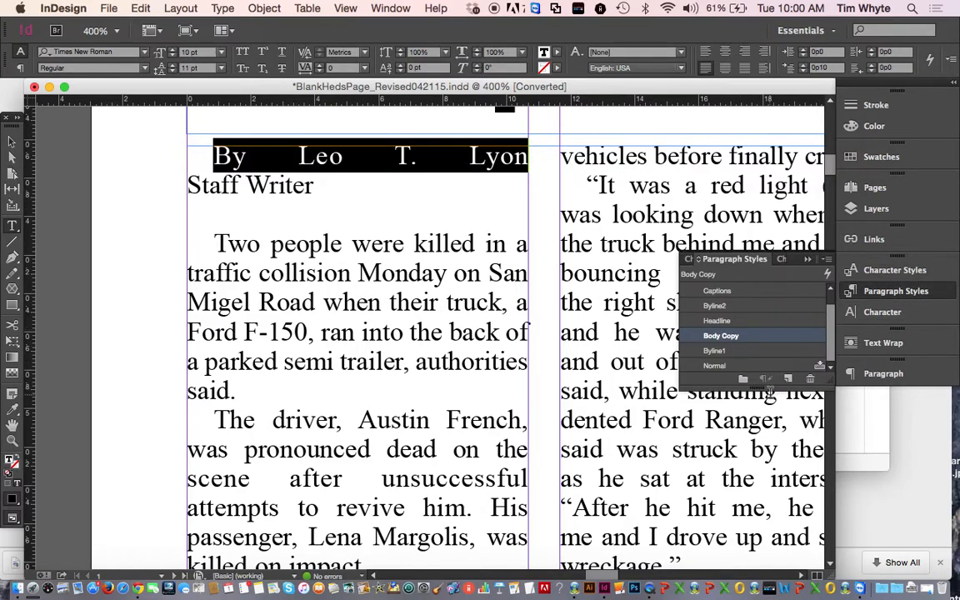
{"action": "left_click", "coordinate": [714, 350]}
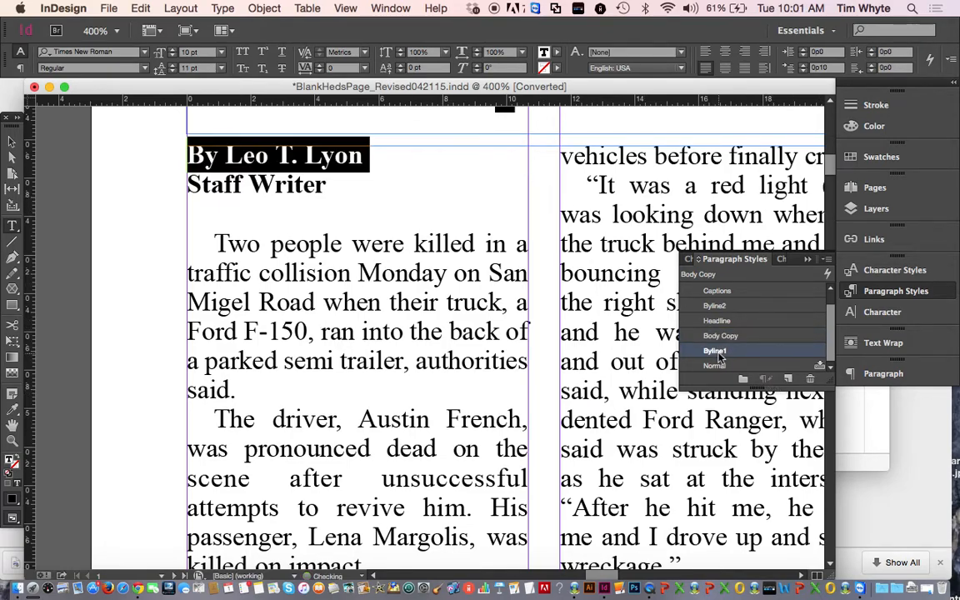
{"action": "triple_click", "coordinate": [250, 183]}
{"action": "left_click", "coordinate": [743, 309]}
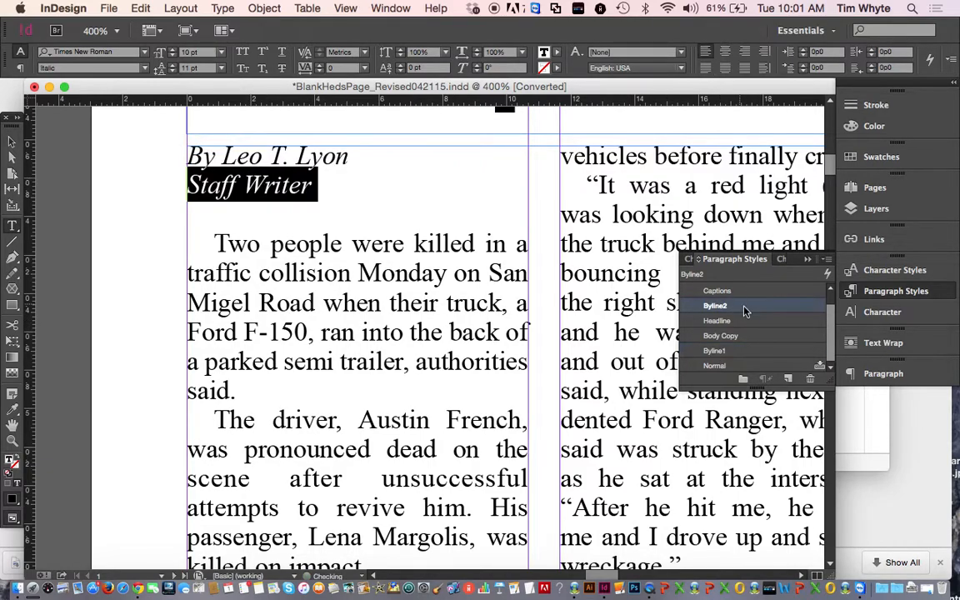
Replace the line break after the reporter's name with a paragraph return, making Staff Writer its own paragraph.
{"action": "left_click", "coordinate": [265, 215]}
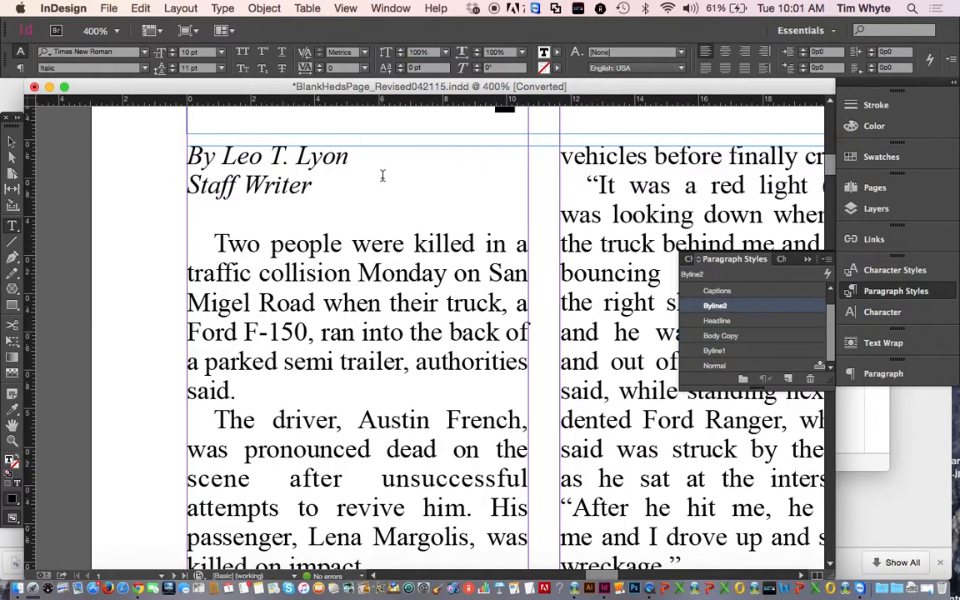
{"action": "key", "text": "BackSpace"}
{"action": "key", "text": "Return"}
{"action": "key", "text": "BackSpace"}
{"action": "key", "text": "Return"}
Apply the Byline1 paragraph style to the reporter's name line alone and collapse the paragraph styles list.
{"action": "triple_click", "coordinate": [229, 160]}
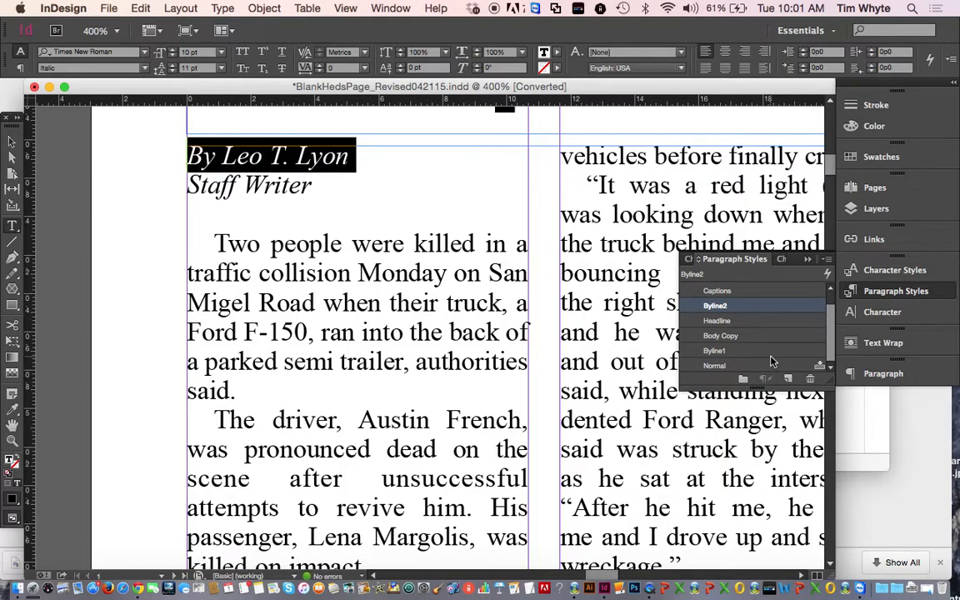
{"action": "left_click", "coordinate": [721, 335]}
{"action": "left_click", "coordinate": [343, 369]}
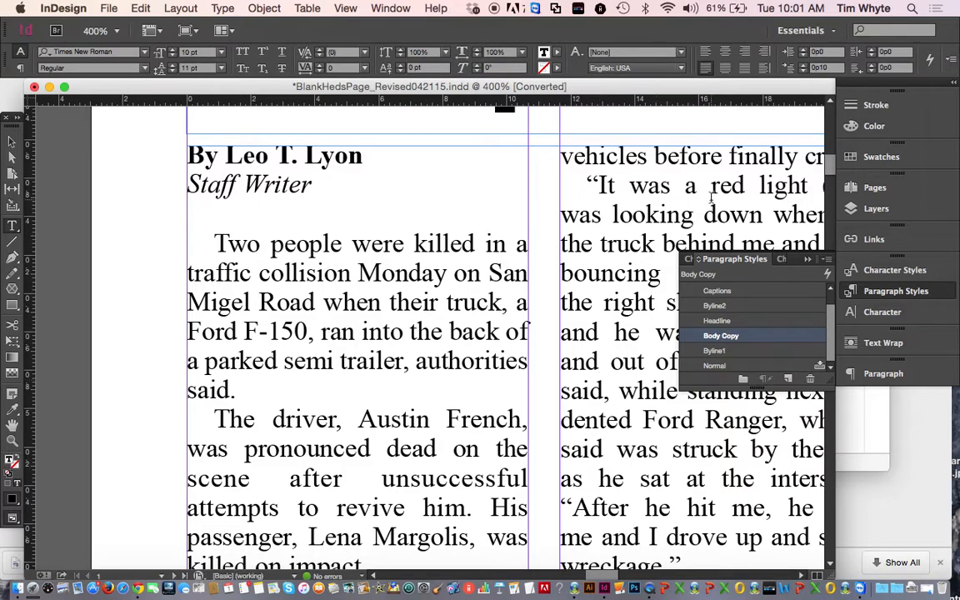
{"action": "left_click", "coordinate": [809, 259]}
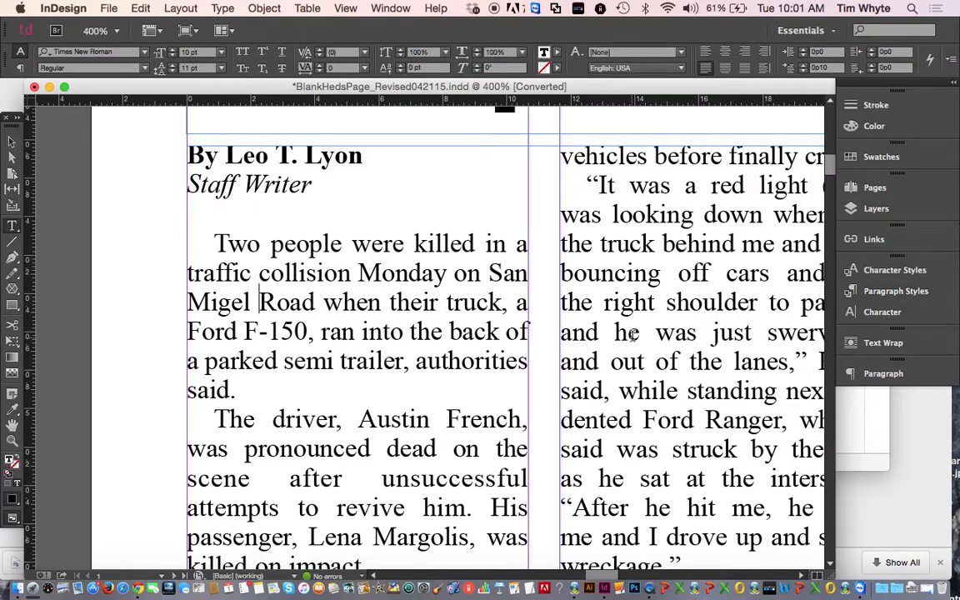
Replace the sample 54-point headline text above the story with "Crash kills new parents".
{"action": "key", "text": "super+0"}
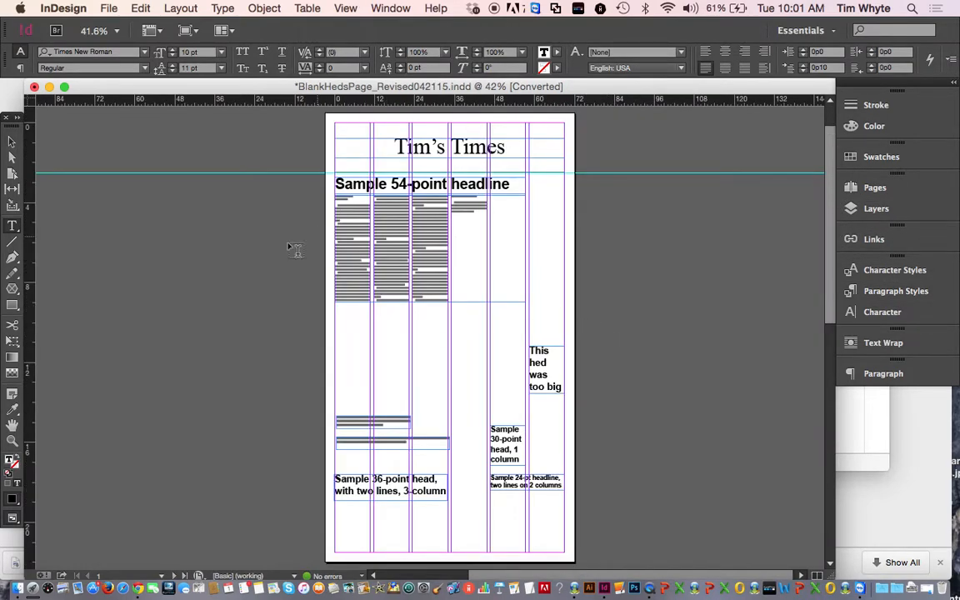
{"action": "left_click", "coordinate": [12, 440]}
{"action": "left_click_drag", "start_coordinate": [332, 173], "coordinate": [536, 313]}
{"action": "left_click", "coordinate": [13, 227]}
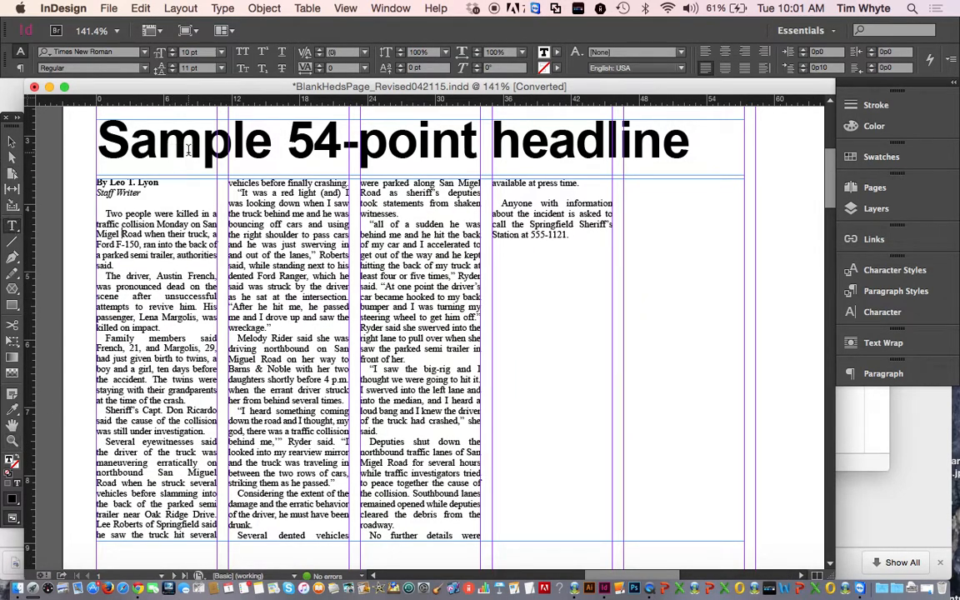
{"action": "triple_click", "coordinate": [188, 148]}
{"action": "type", "text": "Crash"}
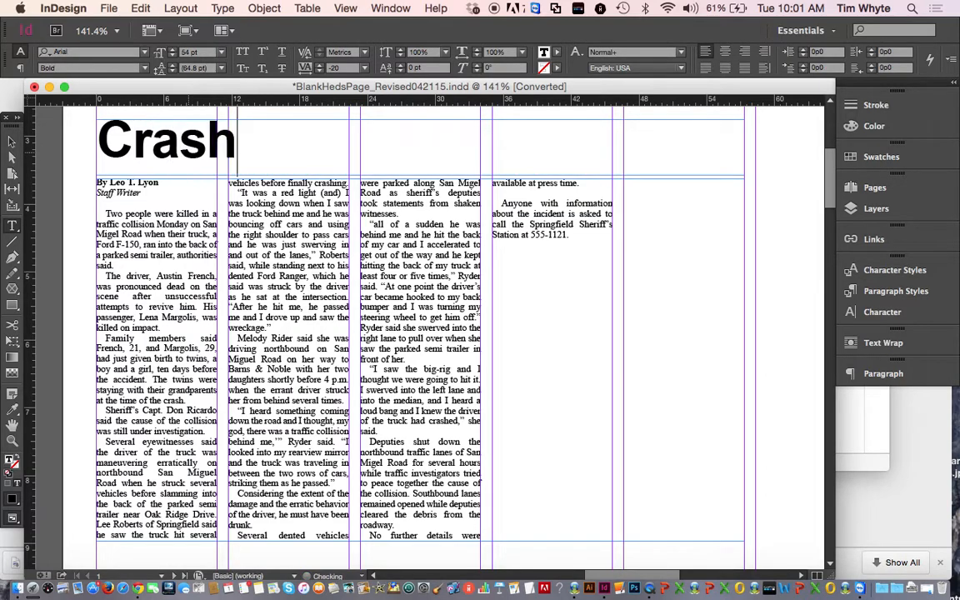
{"action": "type", "text": " kills"}
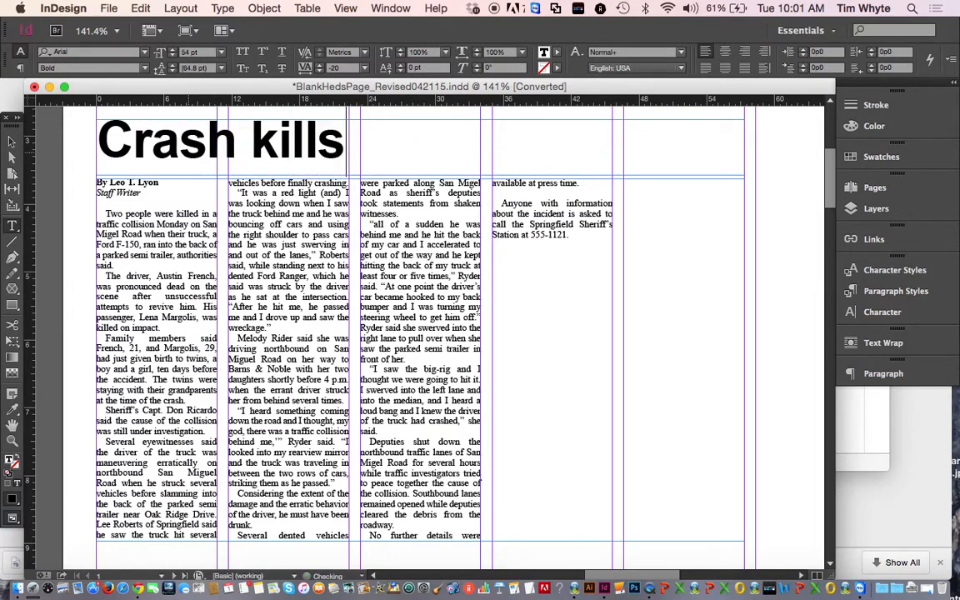
{"action": "type", "text": " new parents"}
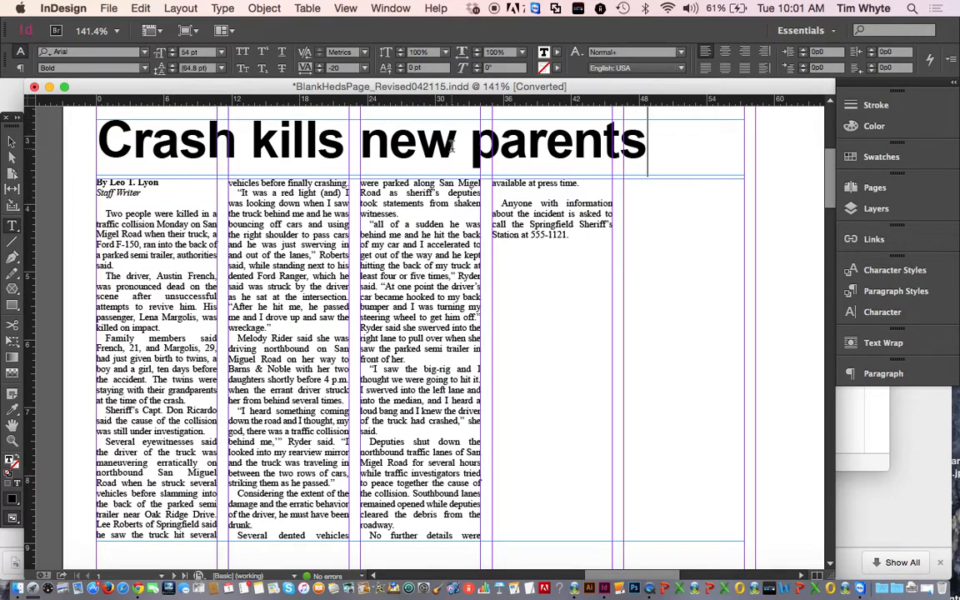
Reword the story's main headline as "New parents die in crash".
{"action": "double_click", "coordinate": [222, 143]}
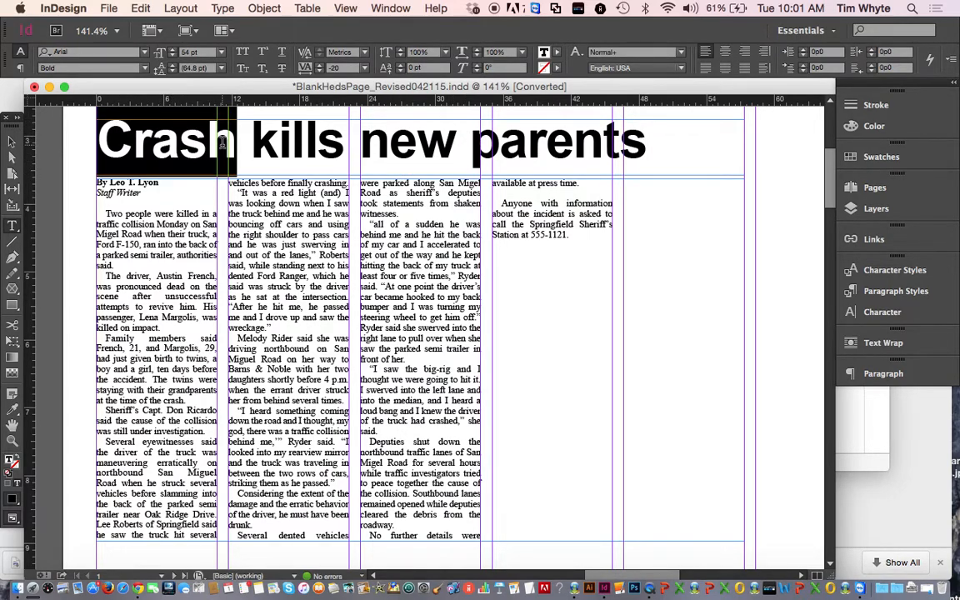
{"action": "left_click", "coordinate": [222, 143]}
{"action": "key", "text": "super+a"}
{"action": "type", "text": "New P"}
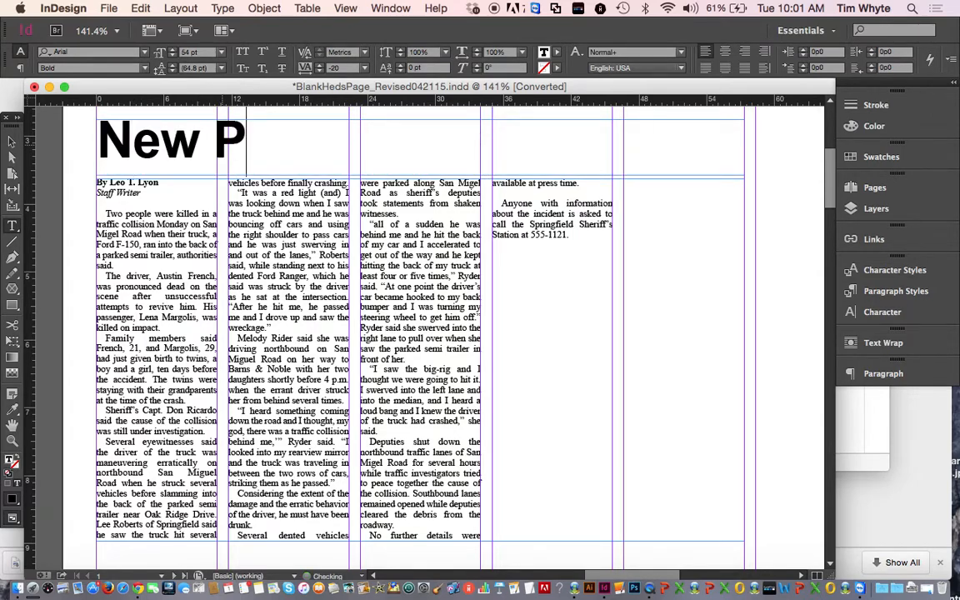
{"action": "key", "text": "BackSpace"}
{"action": "type", "text": "parents "}
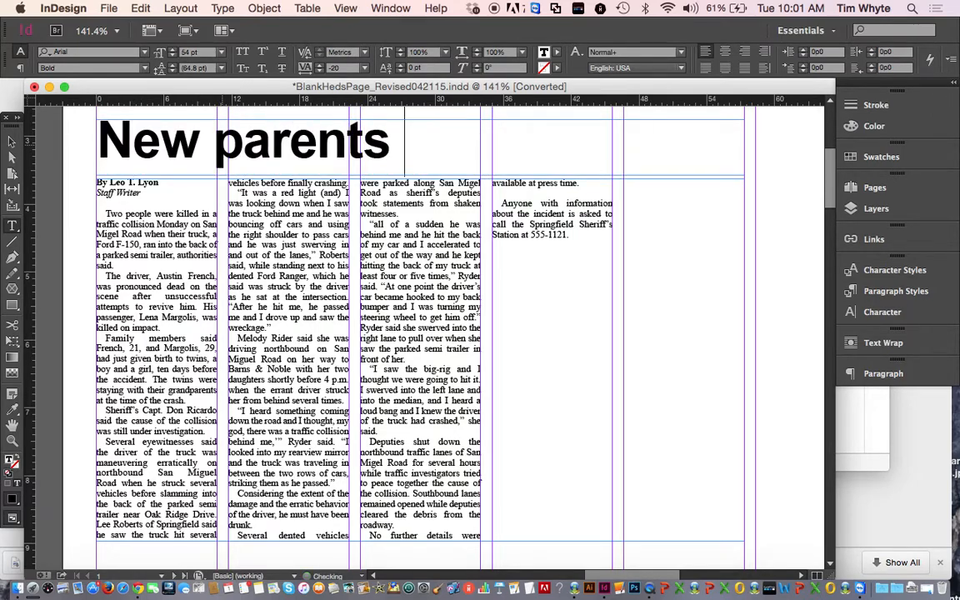
{"action": "type", "text": "die in crash"}
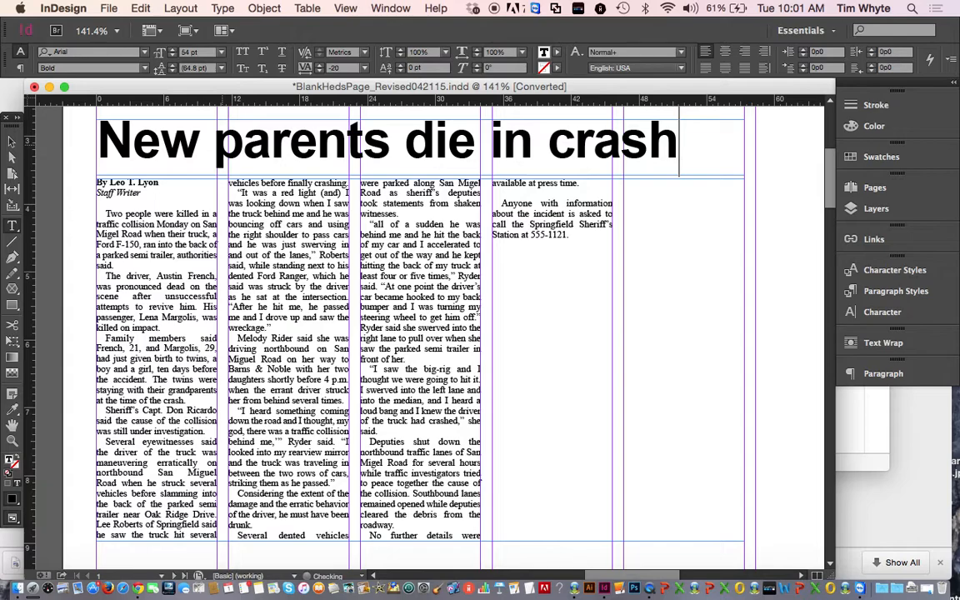
Set the story's closing paragraph, which asks anyone with information to call the Sheriff's Station, in Italic.
{"action": "left_click", "coordinate": [524, 402]}
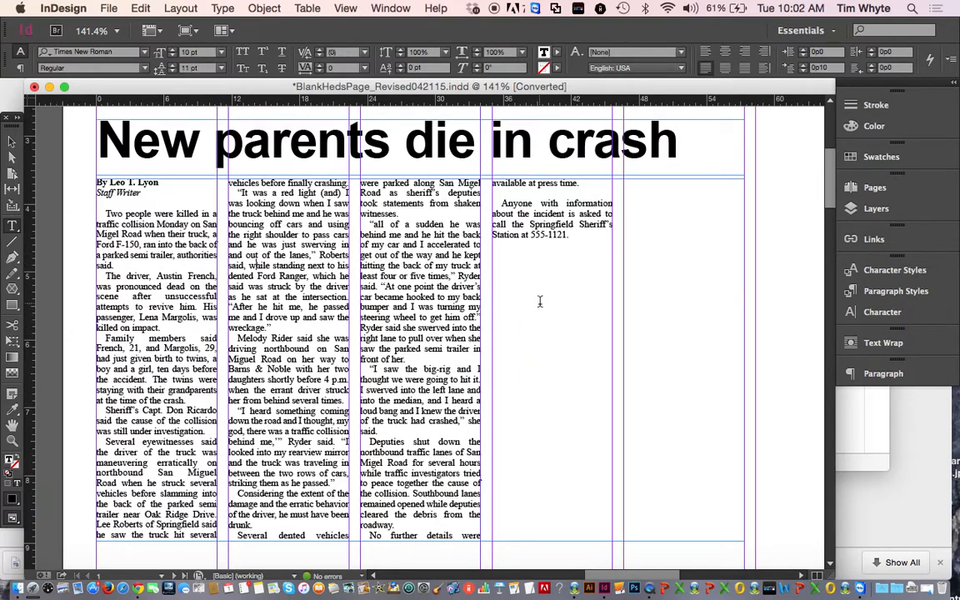
{"action": "left_click_drag", "start_coordinate": [498, 202], "coordinate": [569, 266]}
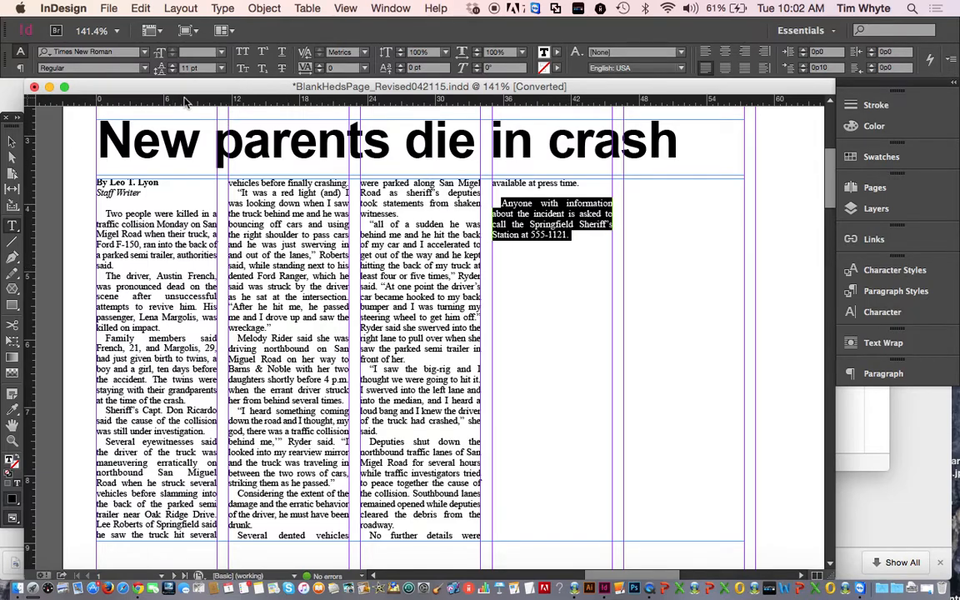
{"action": "left_click", "coordinate": [145, 72]}
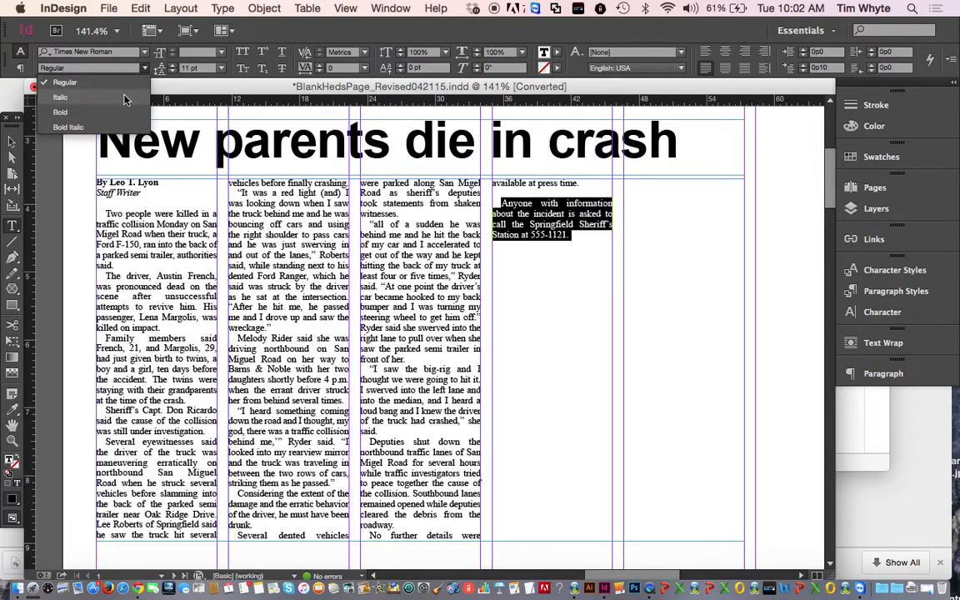
{"action": "left_click", "coordinate": [111, 87]}
{"action": "left_click", "coordinate": [519, 349]}
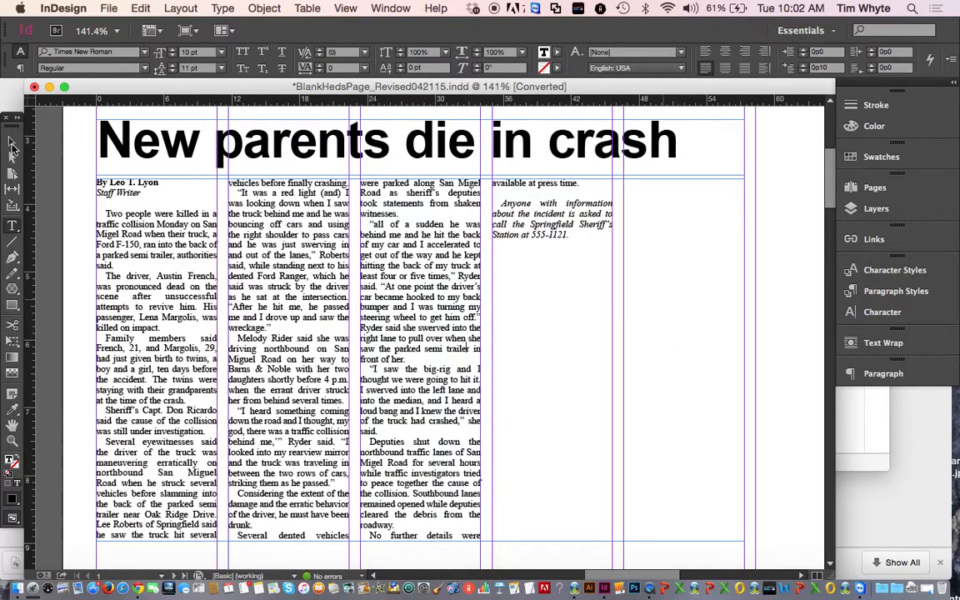
Save the document to the Desktop as BlankHedsPage_Revised042115.indd in InDesign CC 2014 format.
{"action": "key", "text": "super+s"}
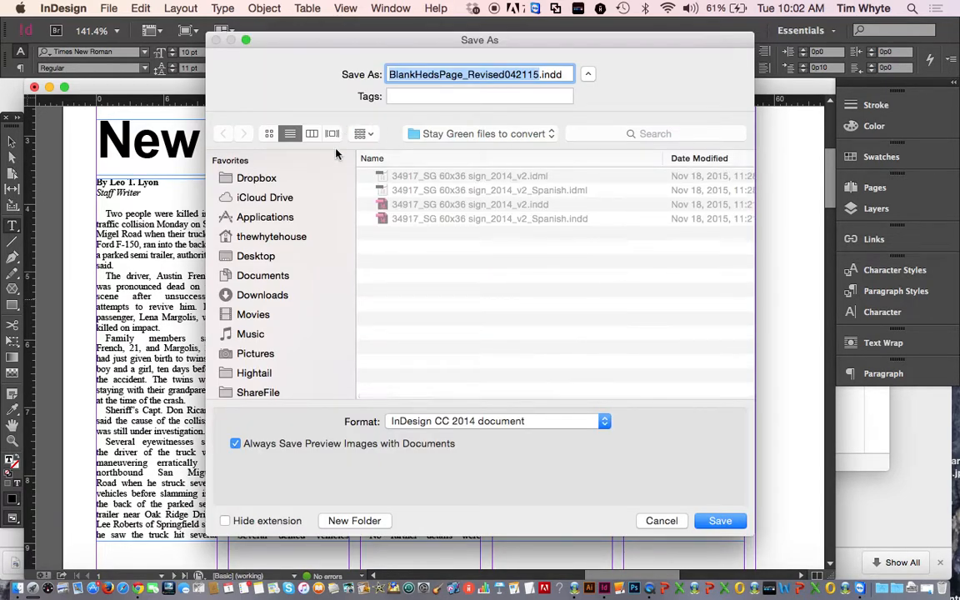
{"action": "left_click", "coordinate": [255, 256]}
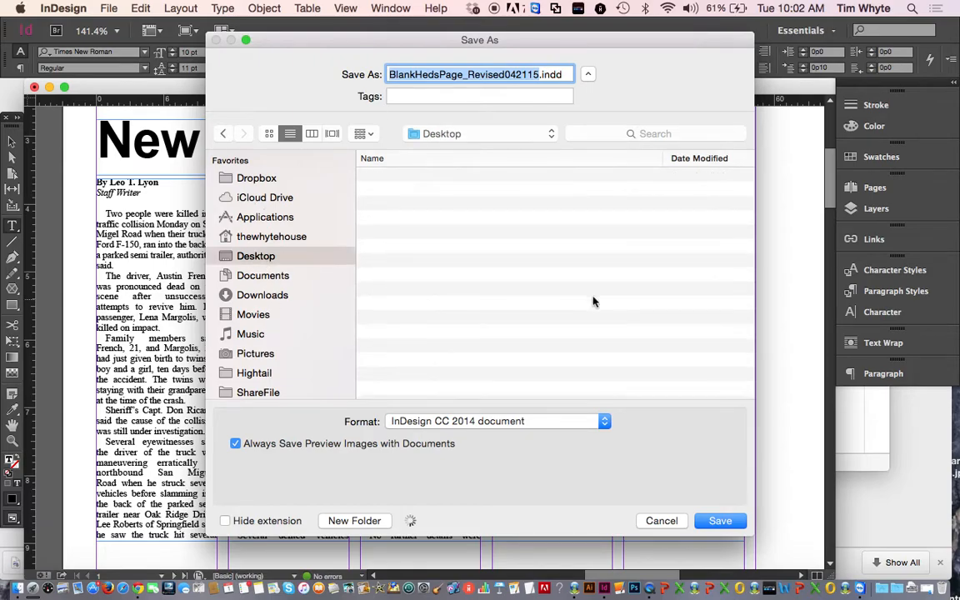
{"action": "left_click", "coordinate": [719, 520]}
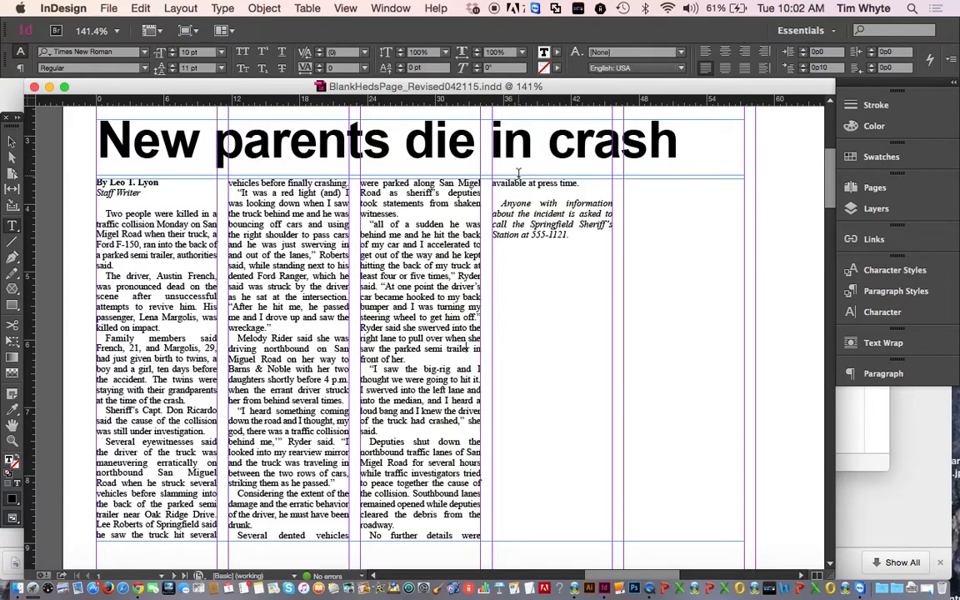
{"action": "left_click", "coordinate": [12, 141]}
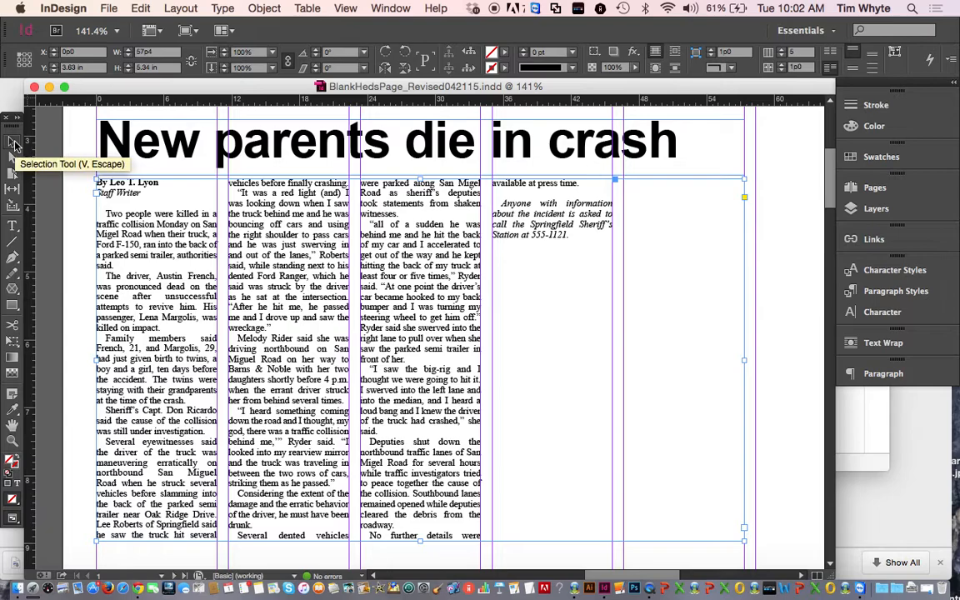
{"action": "left_click", "coordinate": [109, 8]}
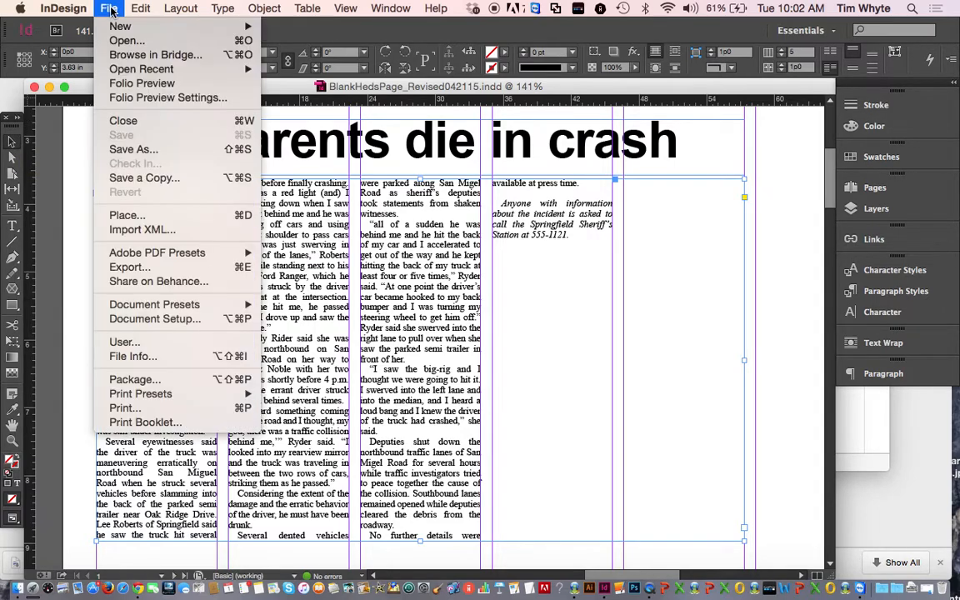
{"action": "left_click", "coordinate": [125, 216]}
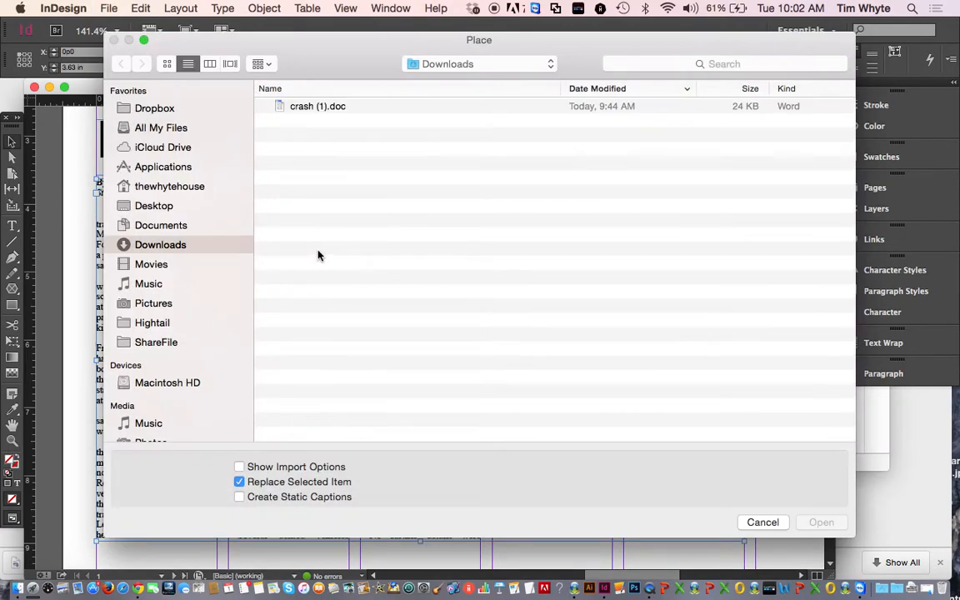
{"action": "left_click", "coordinate": [771, 525]}
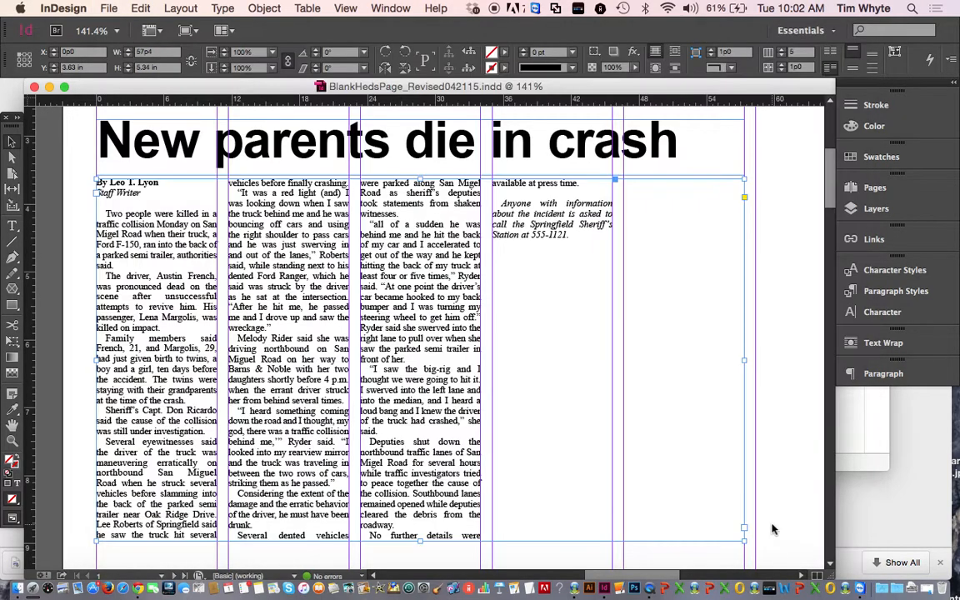
Place trucktchorizontal.jpg from Downloads over the story, its upper-left corner at the second column's start, X 11p8, Y 3.63 in.
{"action": "left_click", "coordinate": [96, 9]}
{"action": "left_click", "coordinate": [123, 214]}
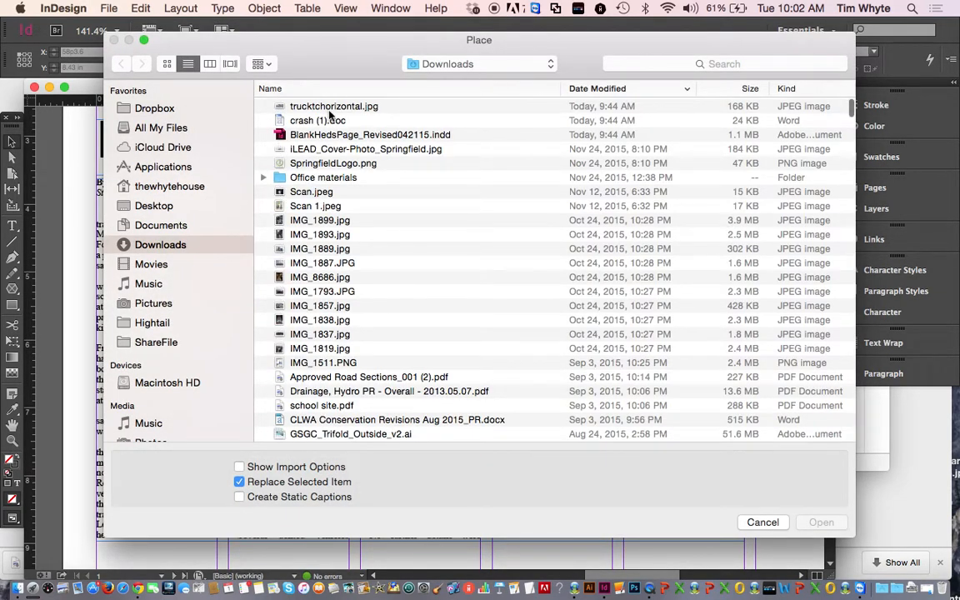
{"action": "left_click", "coordinate": [338, 106]}
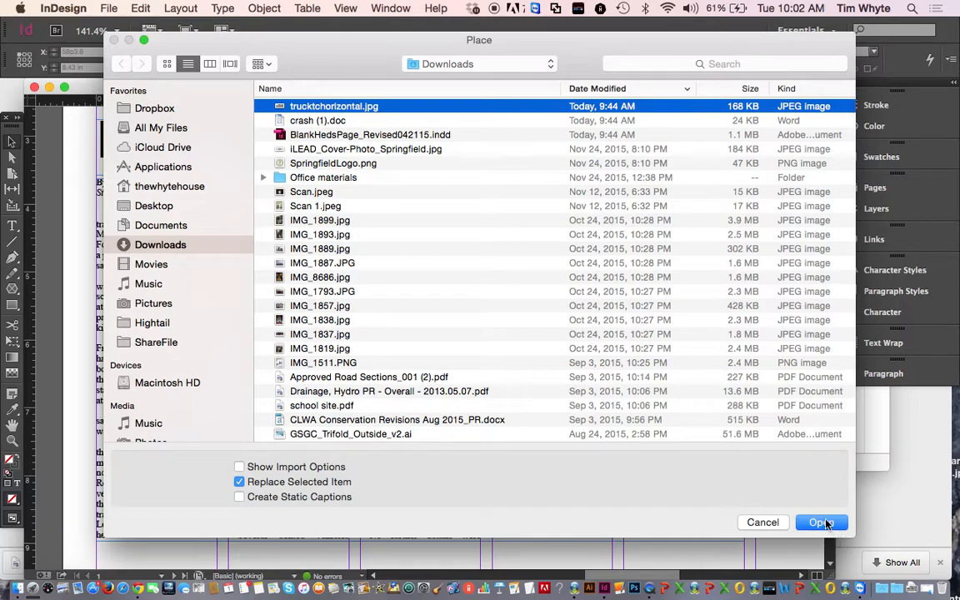
{"action": "left_click", "coordinate": [822, 523]}
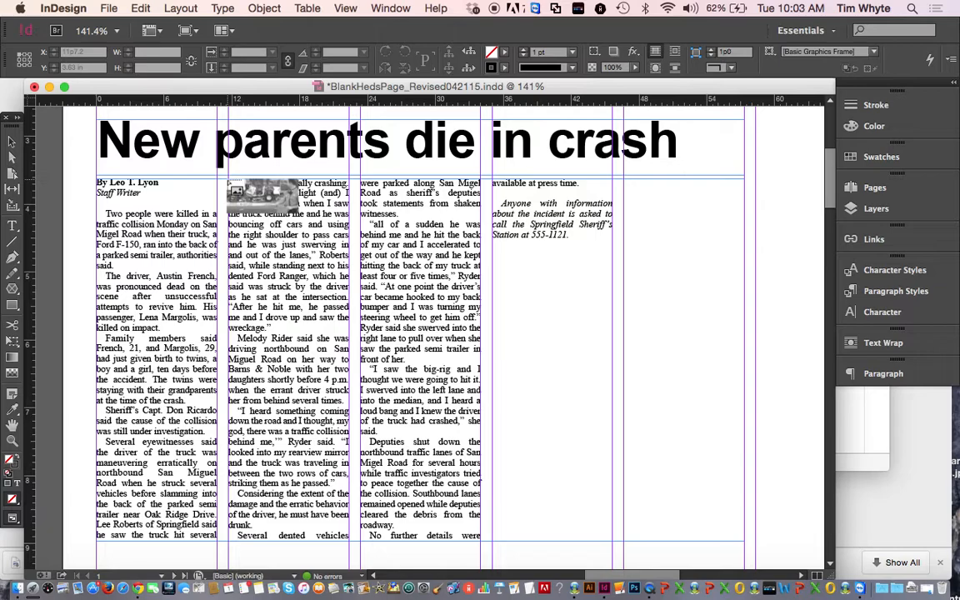
{"action": "left_click", "coordinate": [229, 180]}
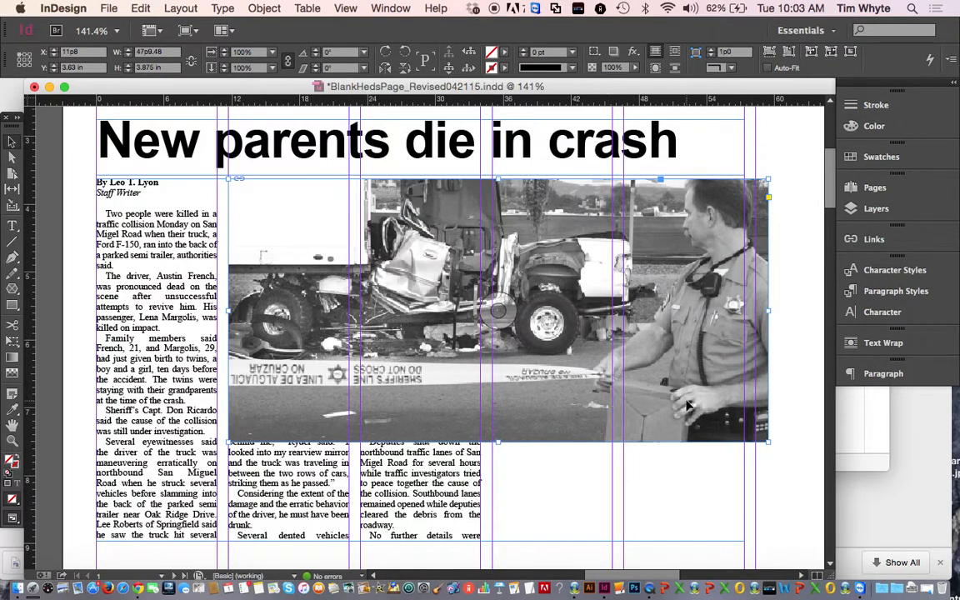
Deselect the placed photo and expand Layer 1 to examine the stacking order of the page's objects.
{"action": "left_click", "coordinate": [806, 447]}
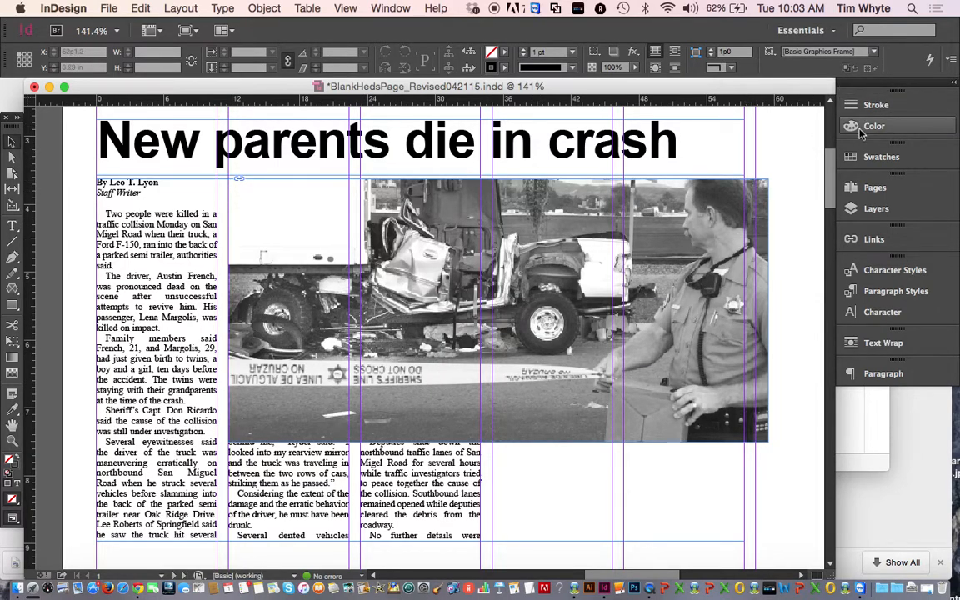
{"action": "left_click", "coordinate": [876, 208]}
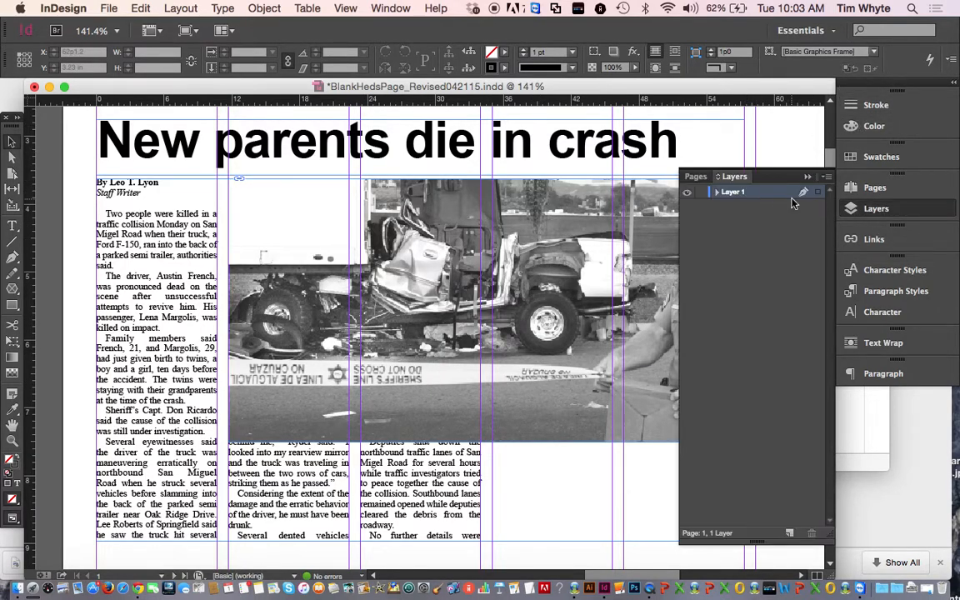
{"action": "left_click", "coordinate": [717, 193]}
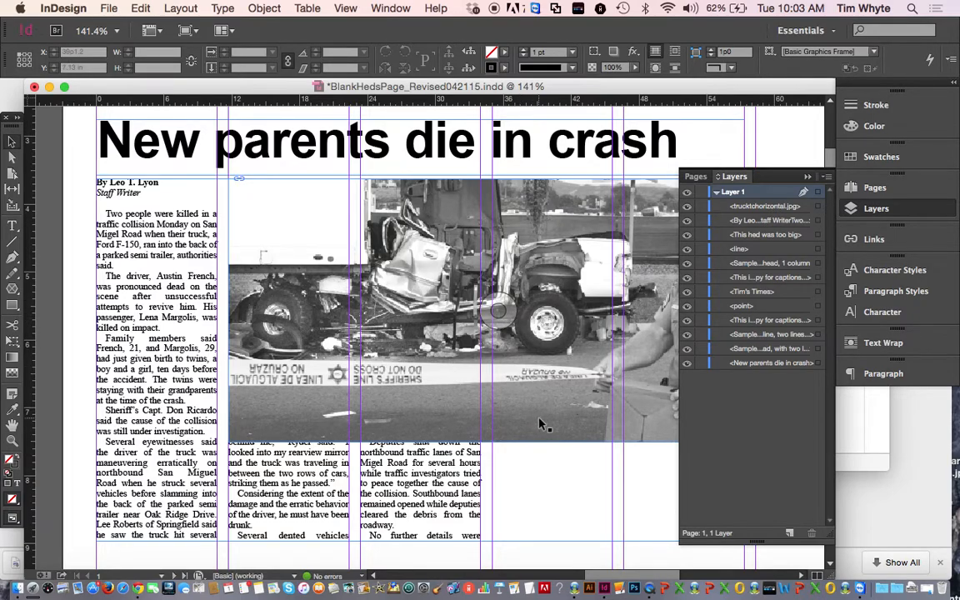
Highlight the trucktchorizontal.jpg and story text entries in Layer 1 to compare their stacking positions.
{"action": "left_click", "coordinate": [761, 209]}
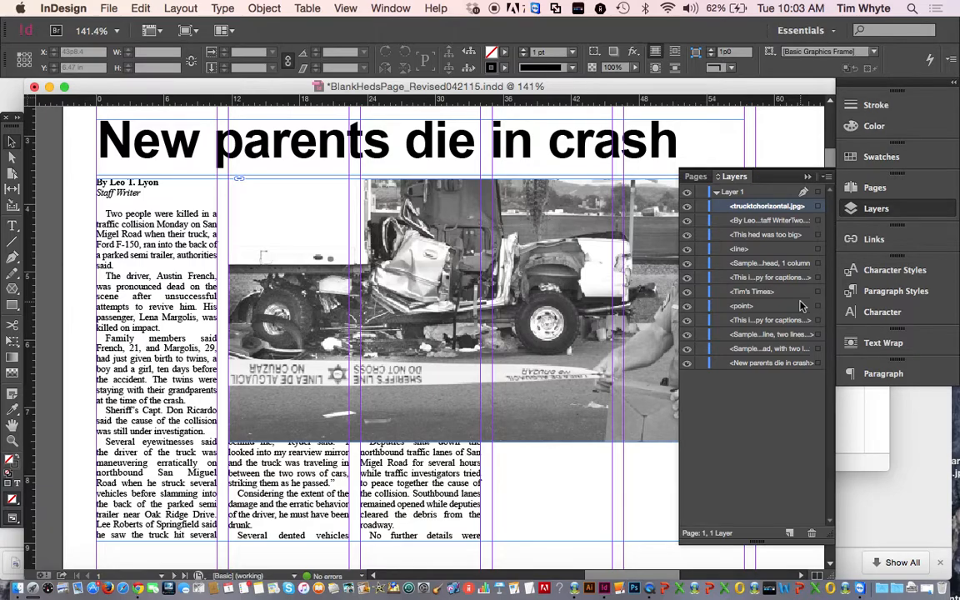
{"action": "left_click", "coordinate": [769, 222]}
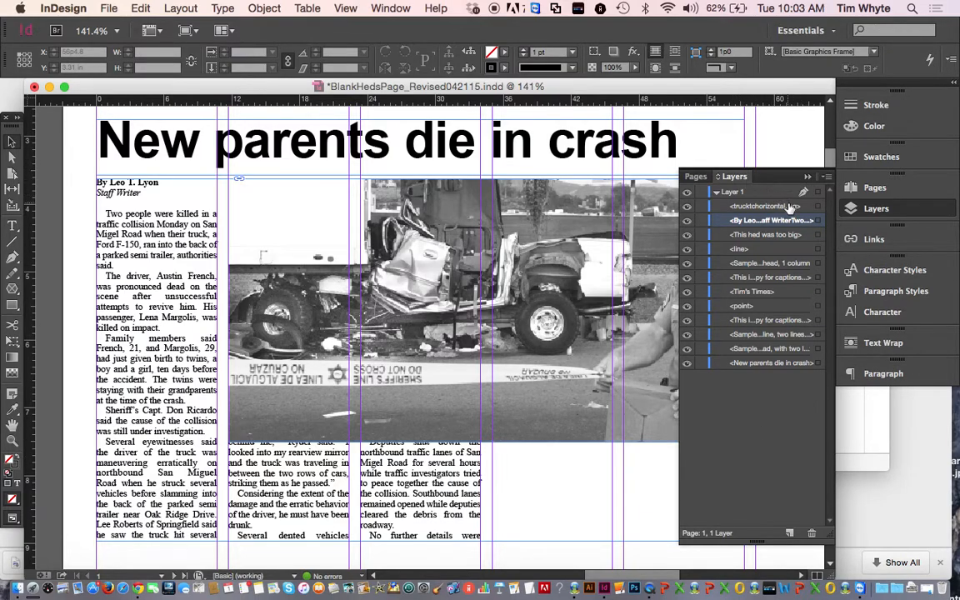
{"action": "left_click", "coordinate": [807, 176]}
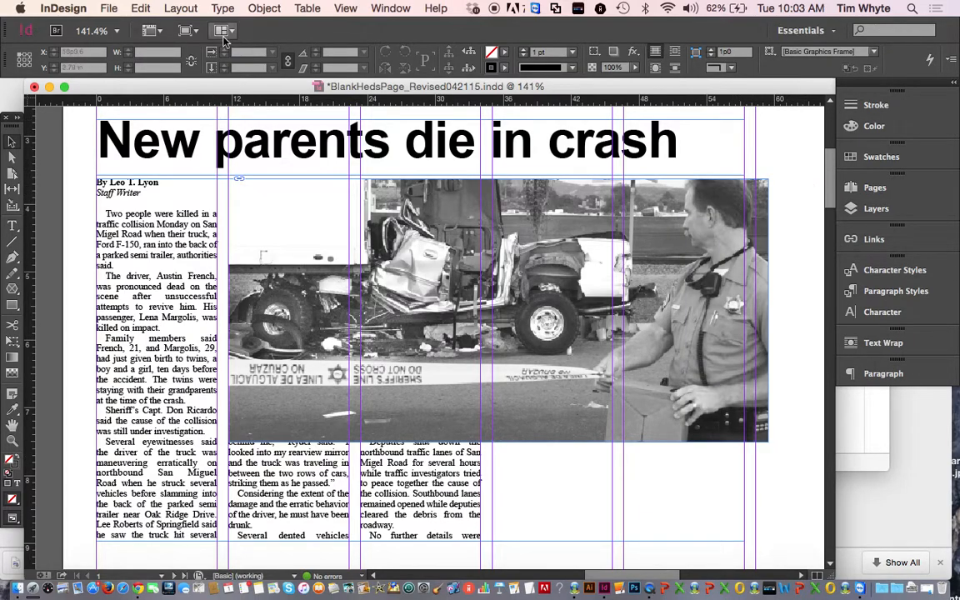
Bring the crash story's text frame to the front of the stacking order.
{"action": "left_click", "coordinate": [263, 9]}
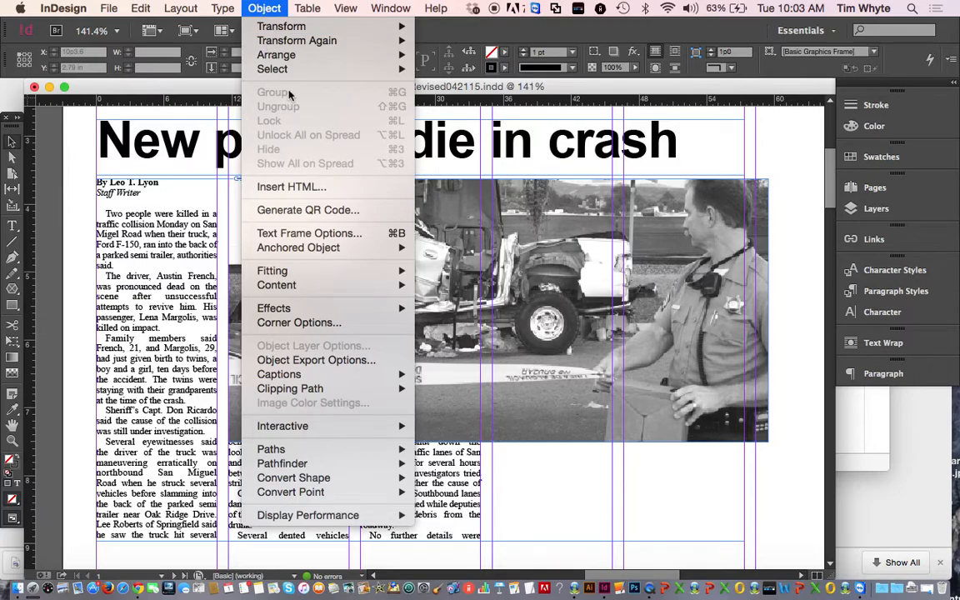
{"action": "mouse_move", "coordinate": [374, 48]}
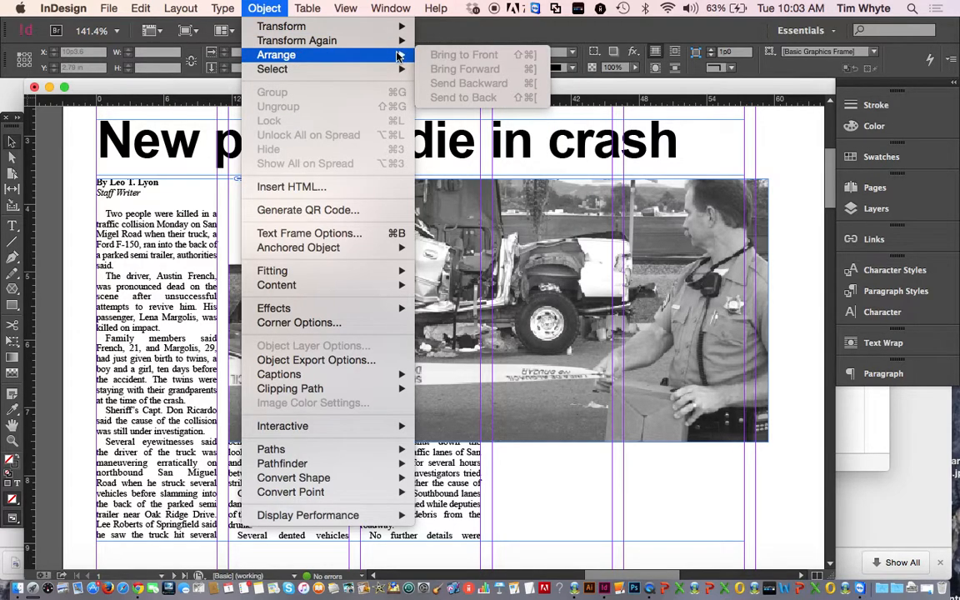
{"action": "left_click", "coordinate": [121, 250]}
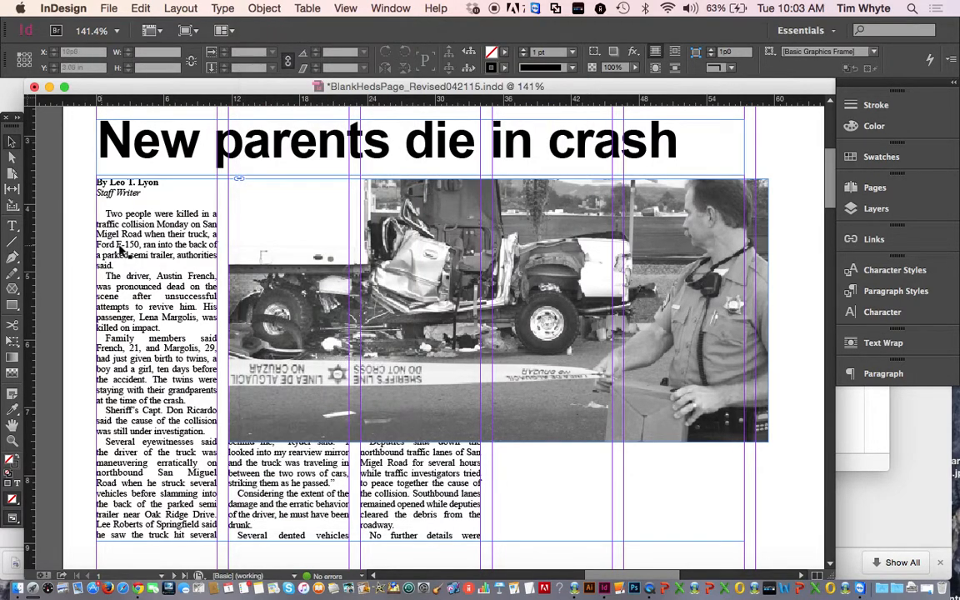
{"action": "left_click", "coordinate": [153, 280]}
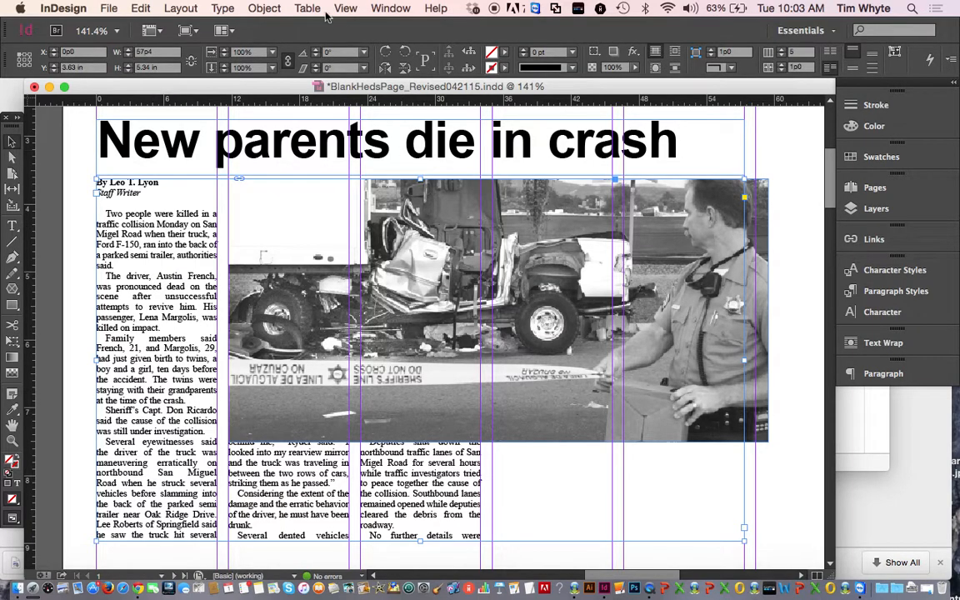
{"action": "left_click", "coordinate": [251, 8]}
{"action": "mouse_move", "coordinate": [297, 58]}
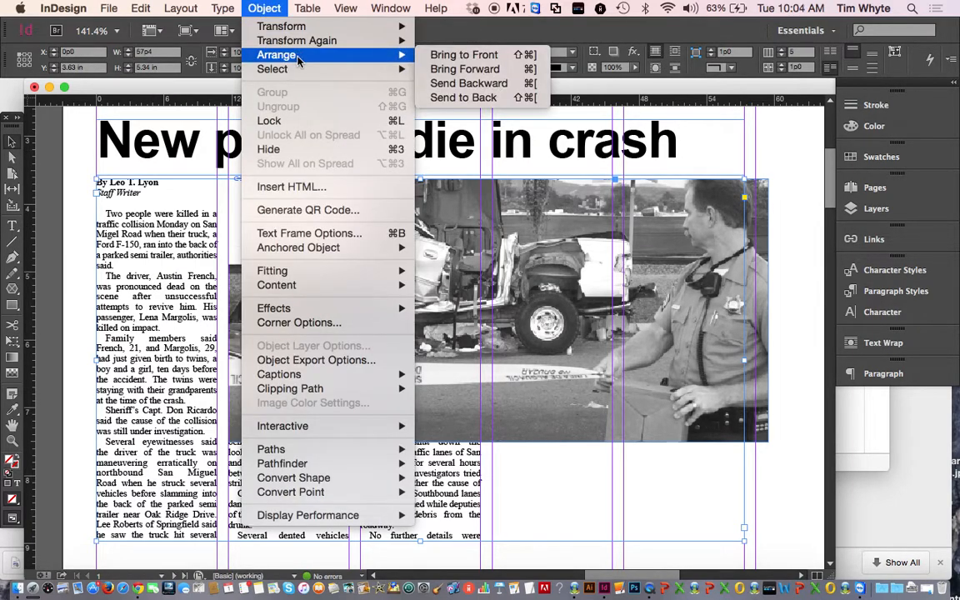
{"action": "left_click", "coordinate": [463, 55]}
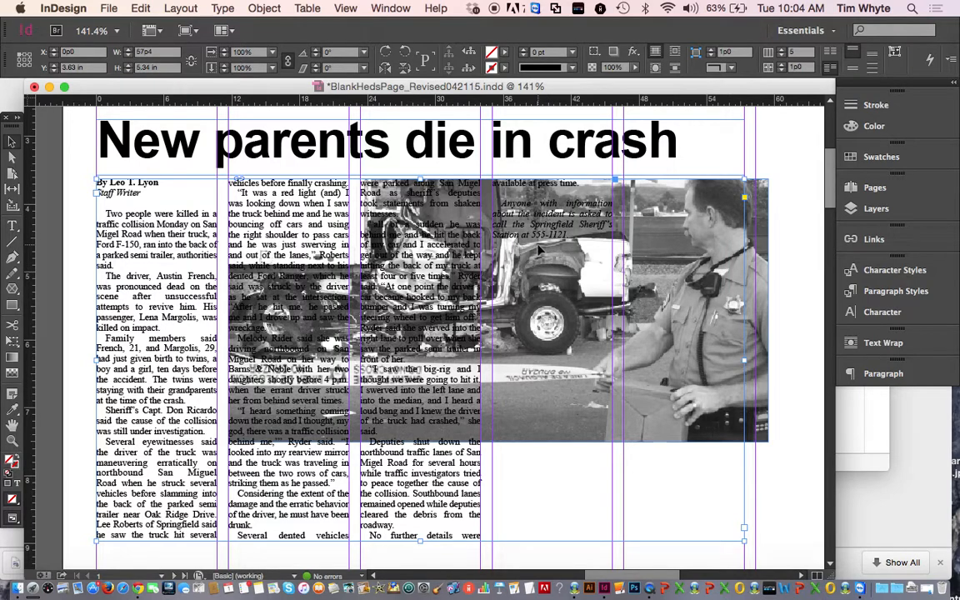
Send the crash story's text frame to the back, behind the truck photo, and deselect it.
{"action": "left_click", "coordinate": [260, 8]}
{"action": "mouse_move", "coordinate": [296, 70]}
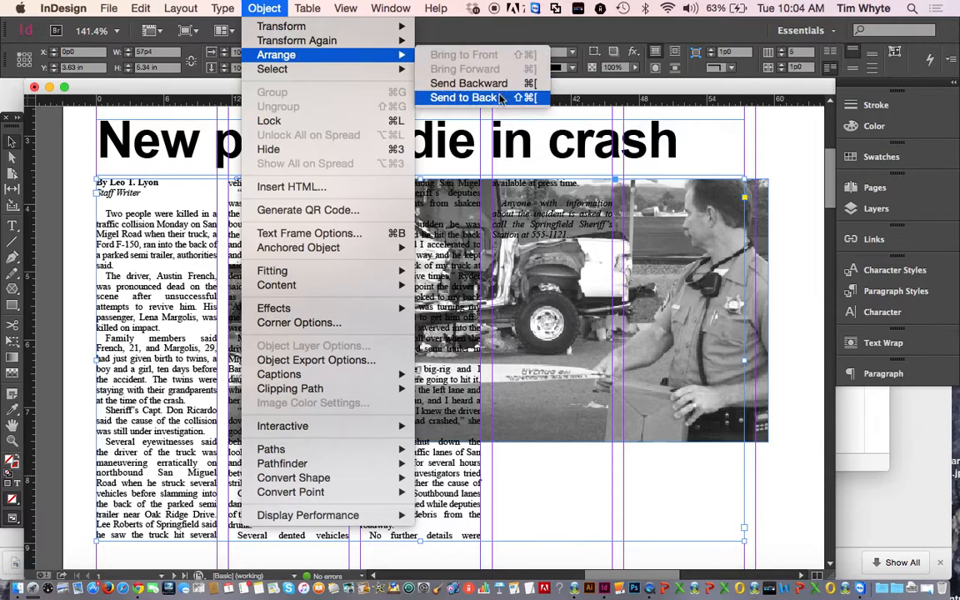
{"action": "left_click", "coordinate": [500, 99]}
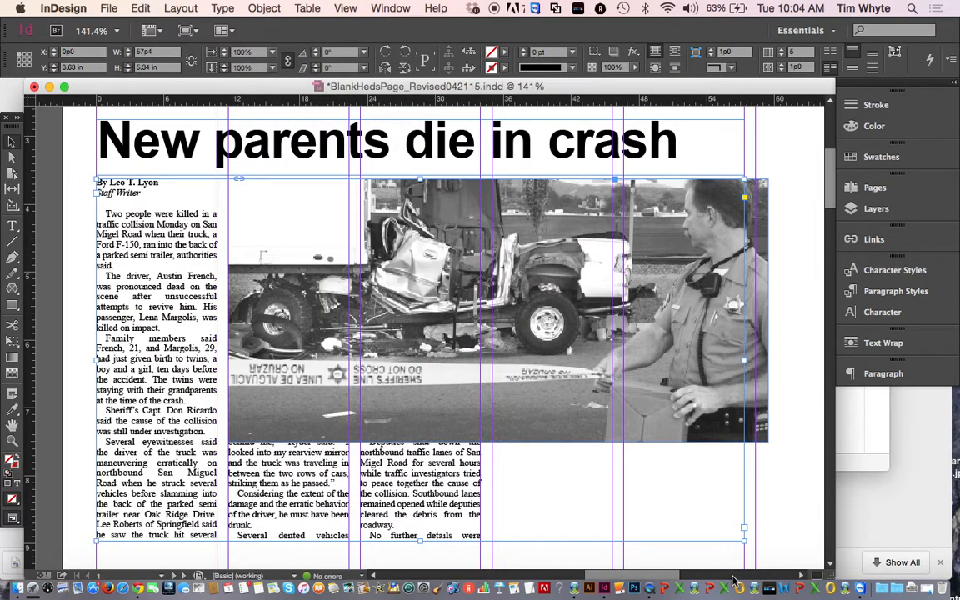
{"action": "left_click", "coordinate": [776, 506]}
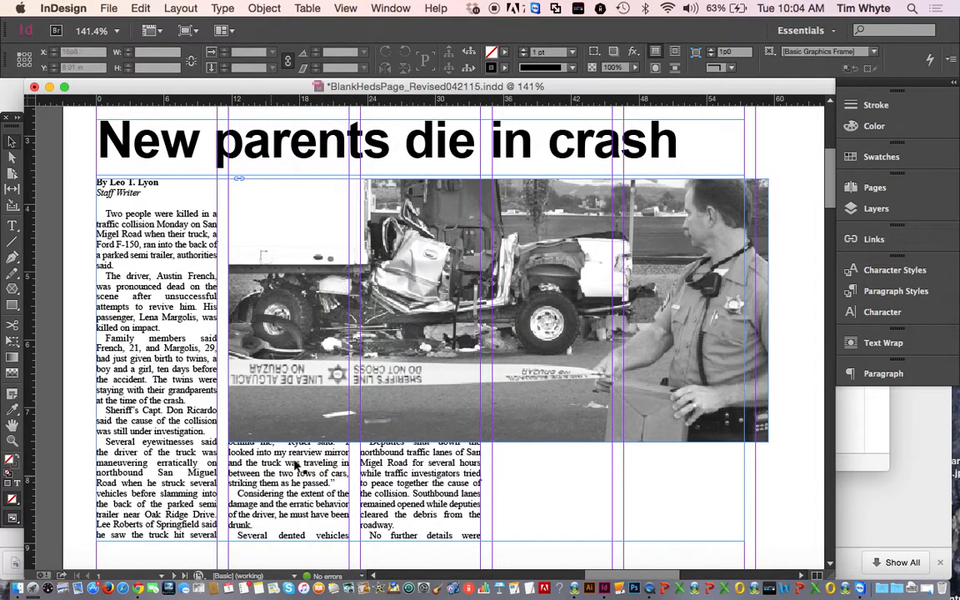
Wrap the story text around the truck photo with the Wrap around object shape option.
{"action": "left_click", "coordinate": [582, 234]}
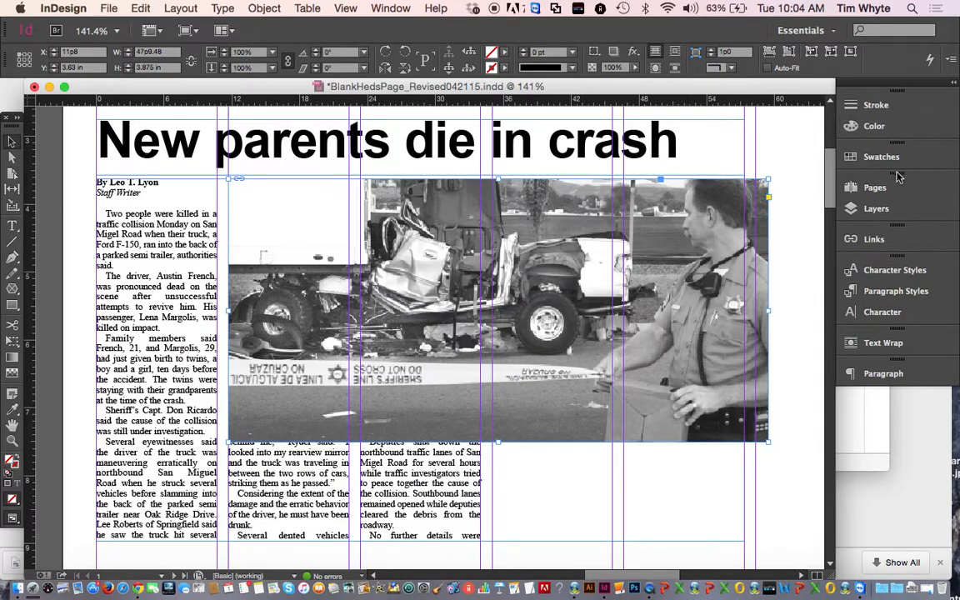
{"action": "left_click", "coordinate": [898, 348]}
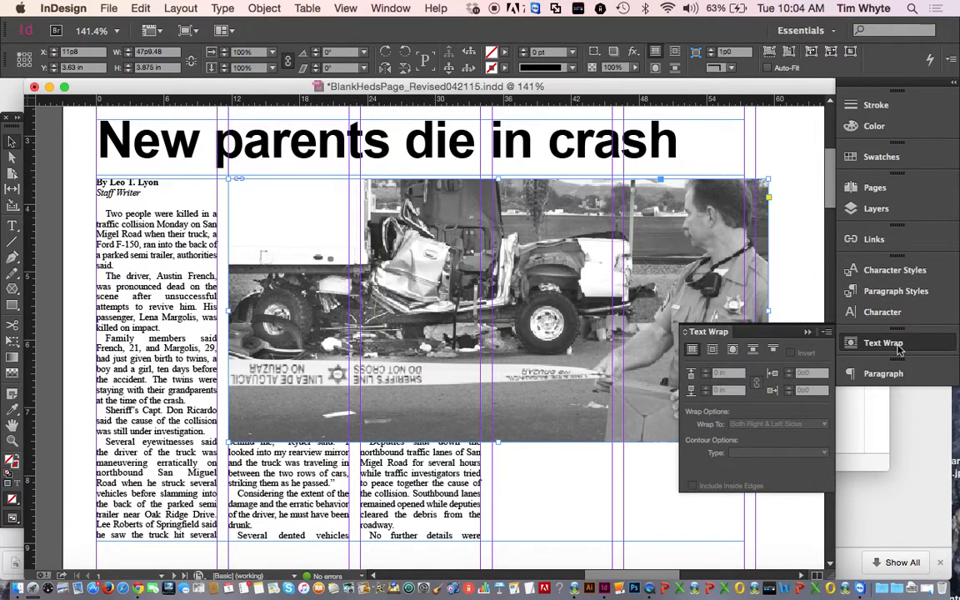
{"action": "left_click", "coordinate": [898, 349]}
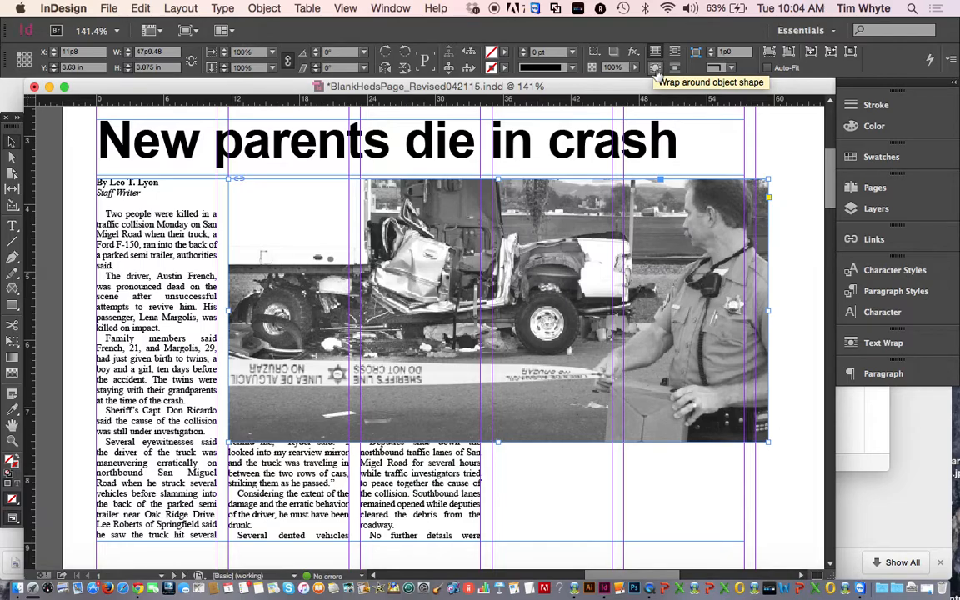
{"action": "left_click", "coordinate": [656, 71]}
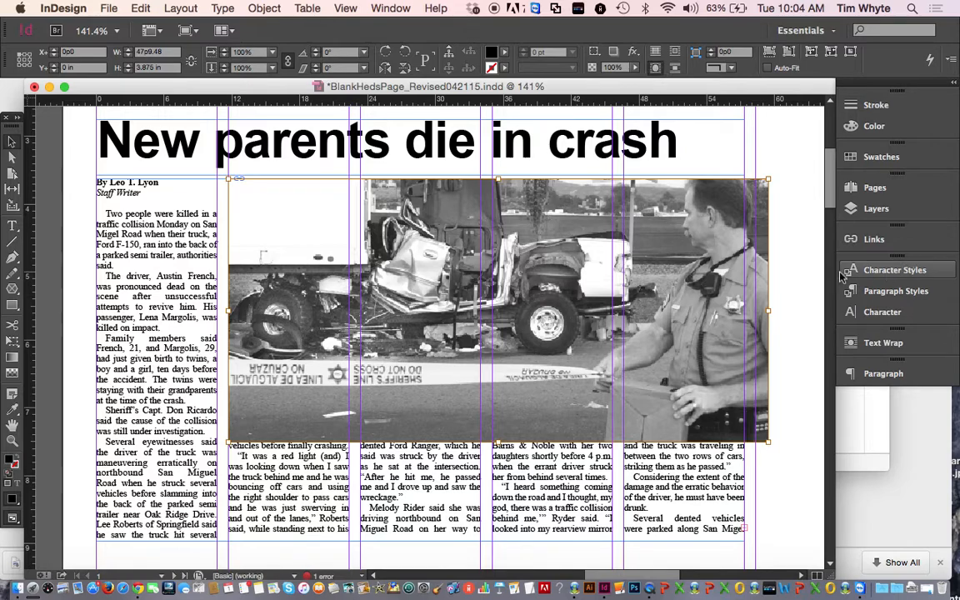
Reselect the truck photo and examine its text wrap offsets, wrap sides and contour type.
{"action": "left_click", "coordinate": [793, 282]}
{"action": "left_click", "coordinate": [731, 348]}
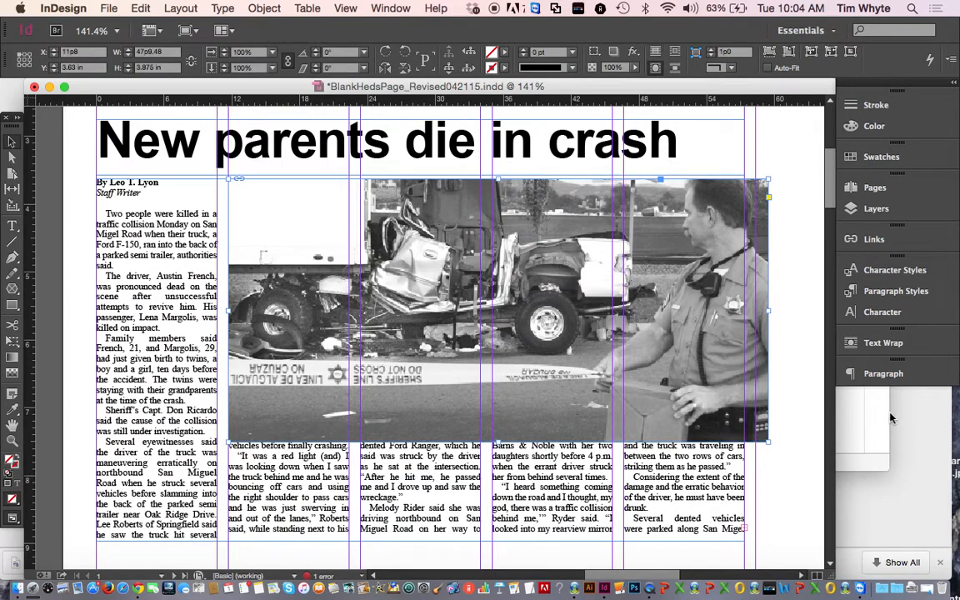
{"action": "left_click", "coordinate": [894, 343]}
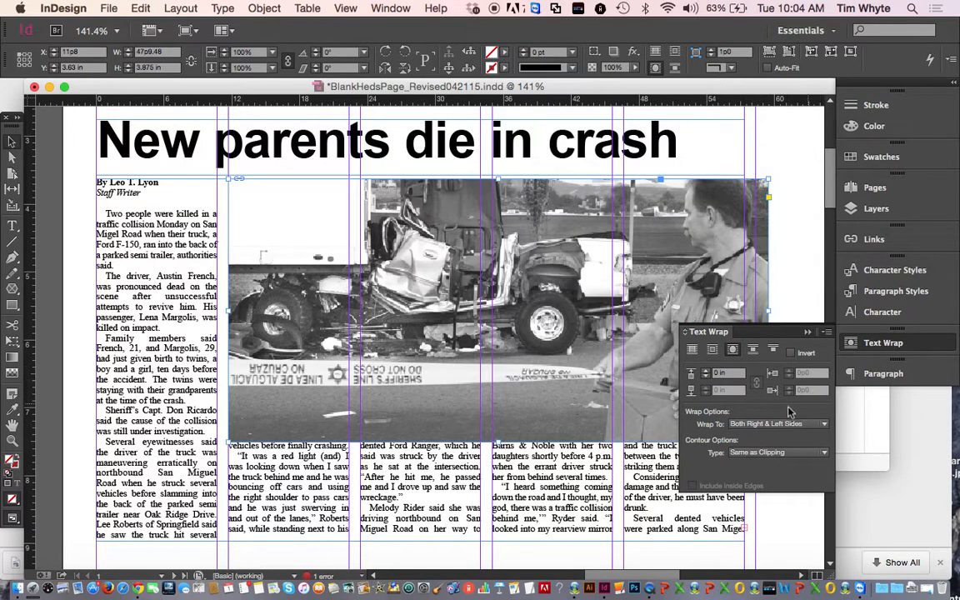
{"action": "left_click", "coordinate": [808, 333]}
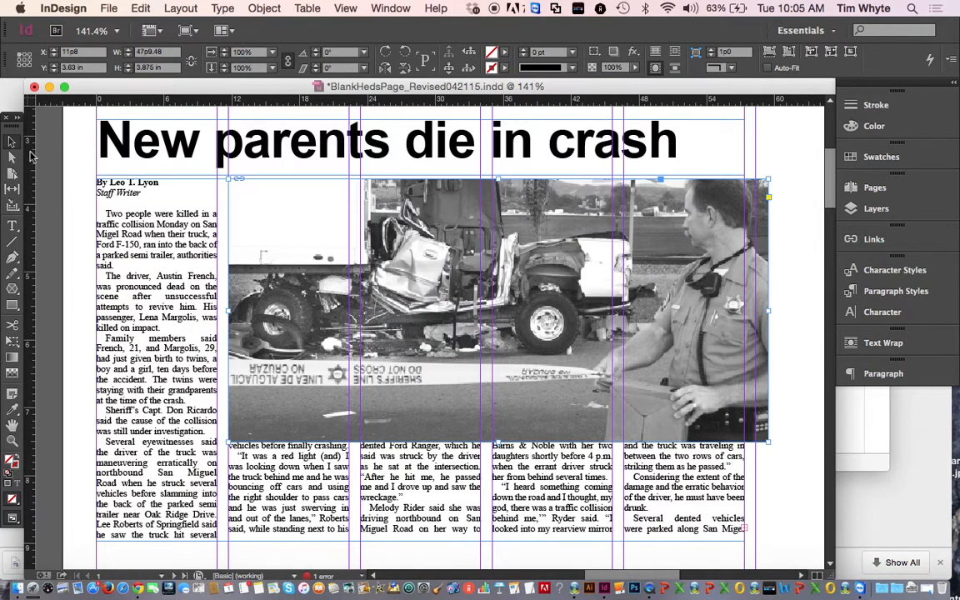
Preview the whole page without guides or frame edges, and inspect the crash story and photo up close.
{"action": "left_click", "coordinate": [57, 157]}
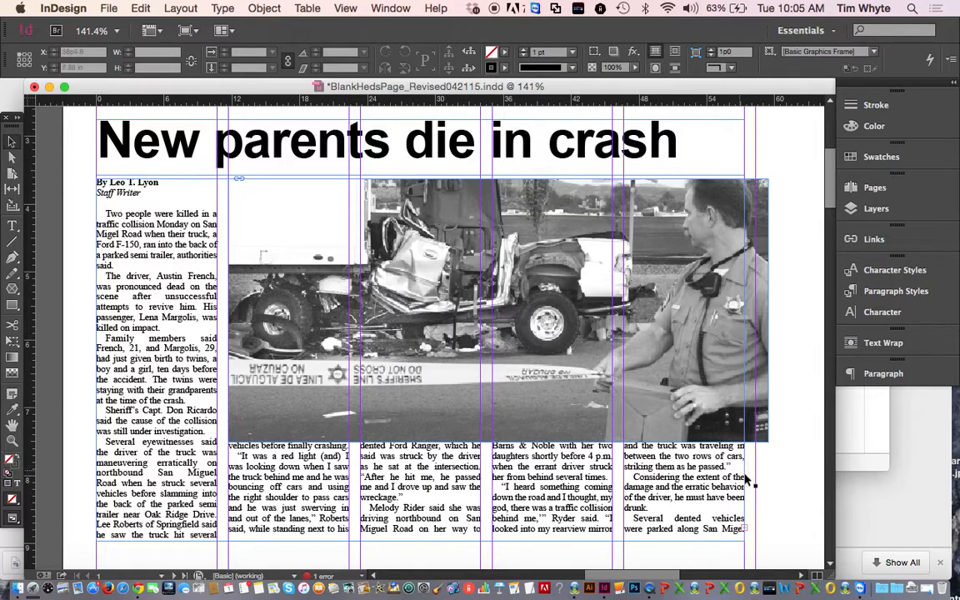
{"action": "key", "text": "w"}
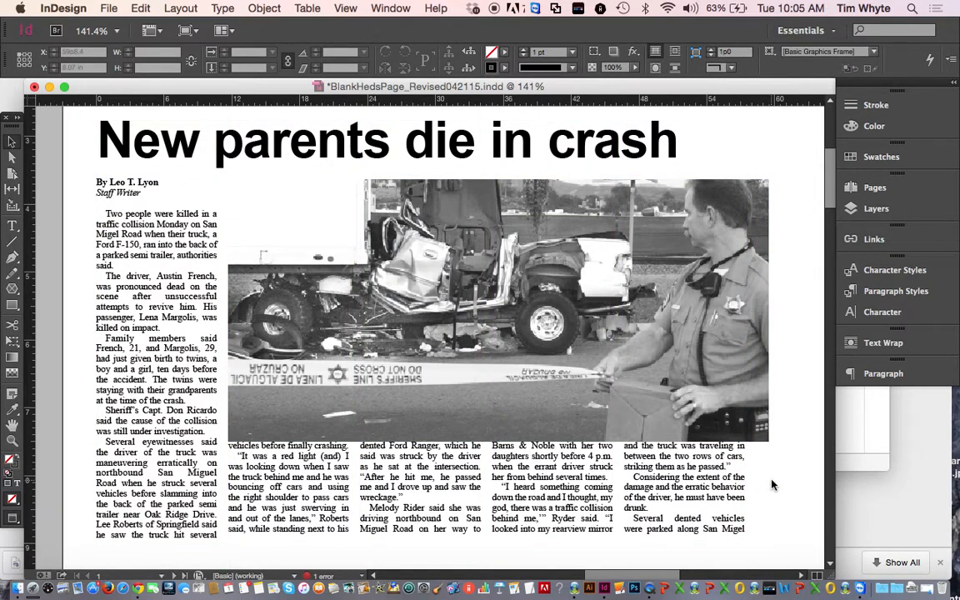
{"action": "key", "text": "super+0"}
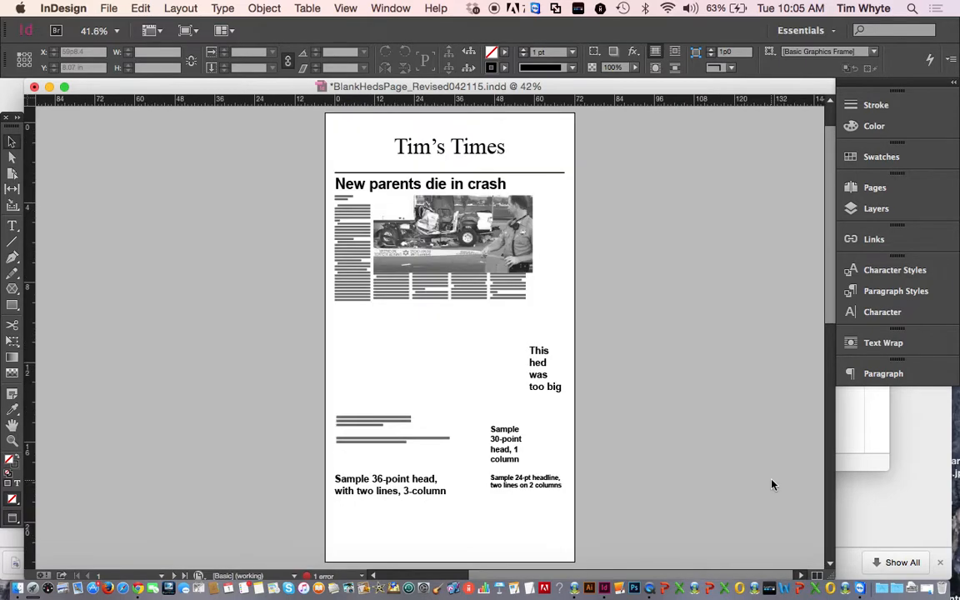
{"action": "left_click", "coordinate": [12, 442]}
{"action": "left_click_drag", "start_coordinate": [327, 169], "coordinate": [540, 310]}
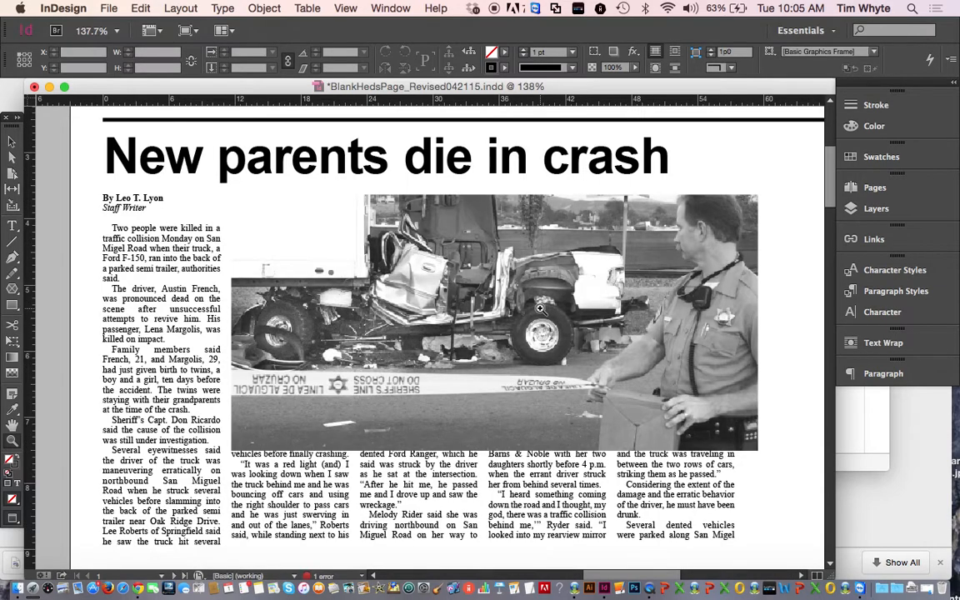
Add a 1 pt Black stroke around the truck photo's frame and deselect the photo to check the border.
{"action": "left_click", "coordinate": [12, 141]}
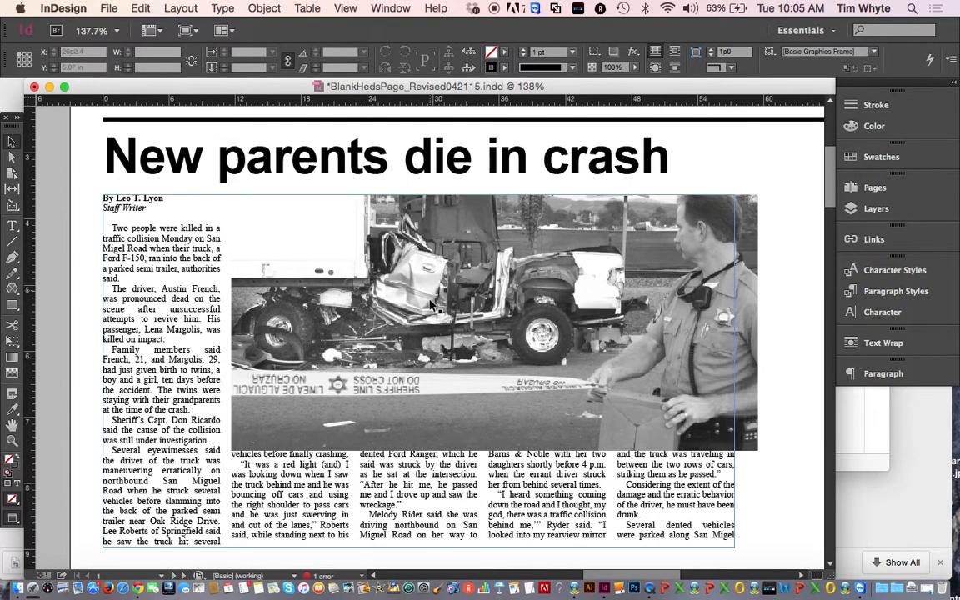
{"action": "left_click", "coordinate": [505, 284]}
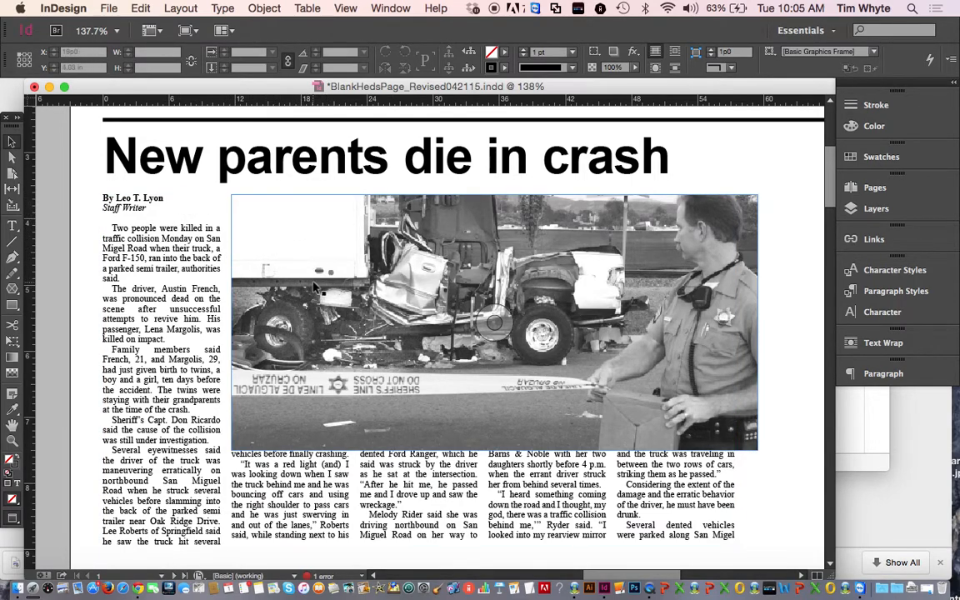
{"action": "left_click", "coordinate": [636, 355]}
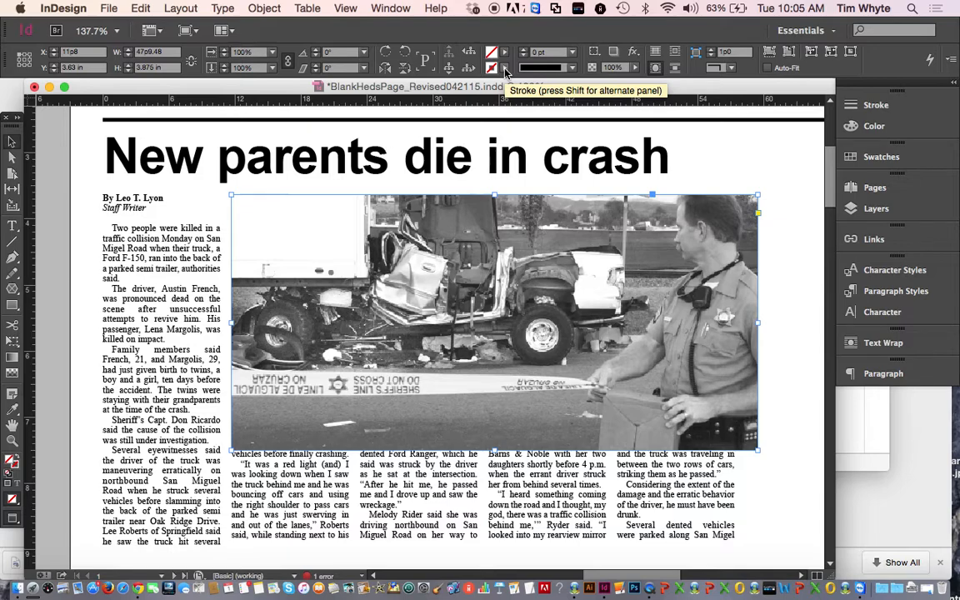
{"action": "left_click", "coordinate": [504, 70]}
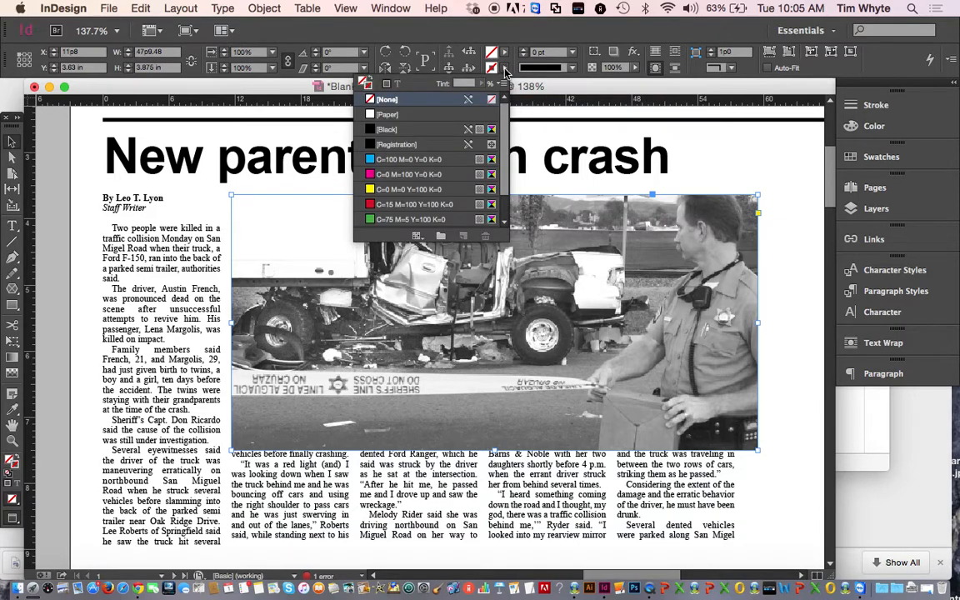
{"action": "left_click", "coordinate": [417, 131]}
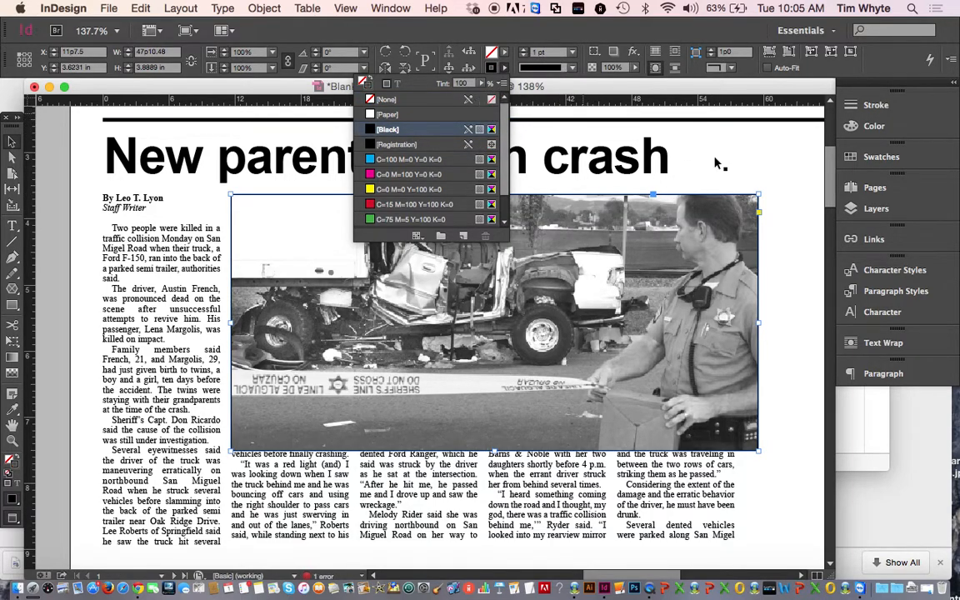
{"action": "left_click", "coordinate": [774, 249]}
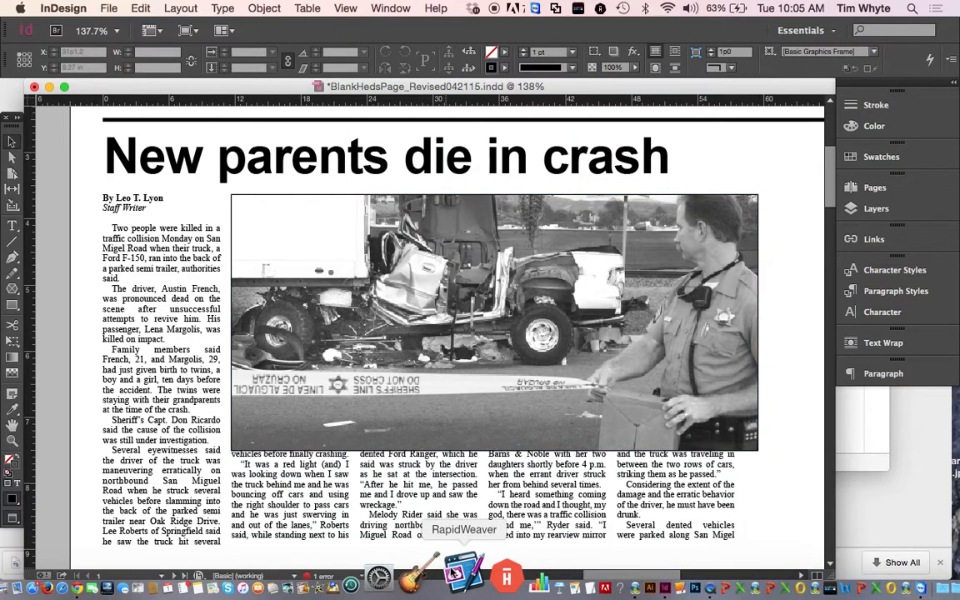
{"action": "left_click", "coordinate": [491, 285]}
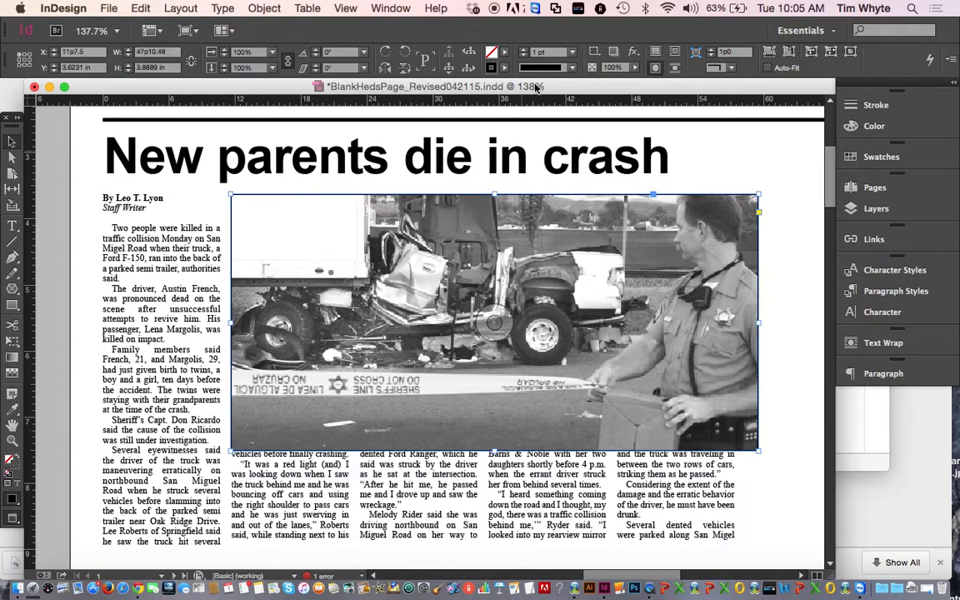
{"action": "left_click", "coordinate": [789, 360]}
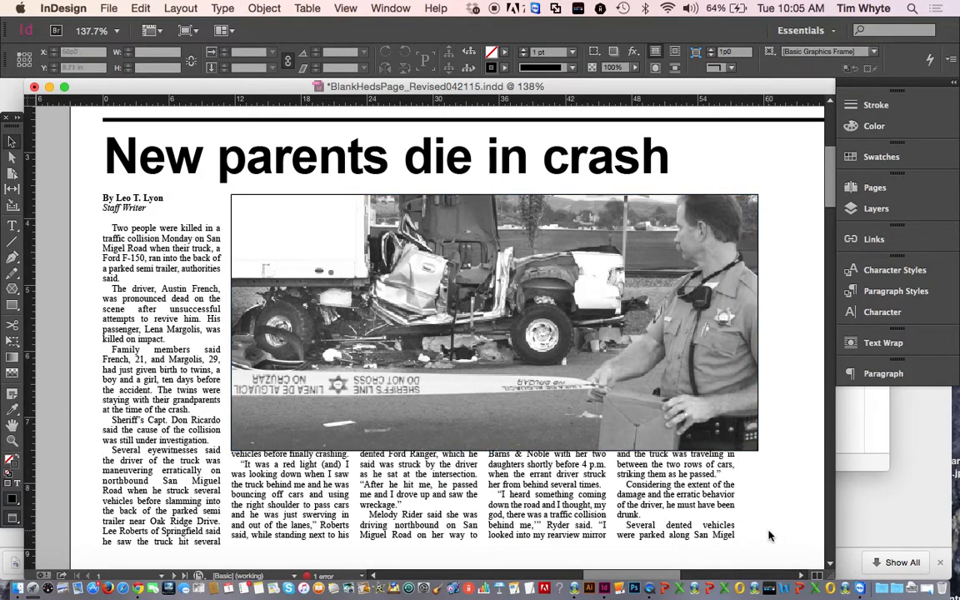
Show the guides again and crop the photo frame's right edge to the end of the fifth text column, making it 45p7.5 wide.
{"action": "key", "text": "w"}
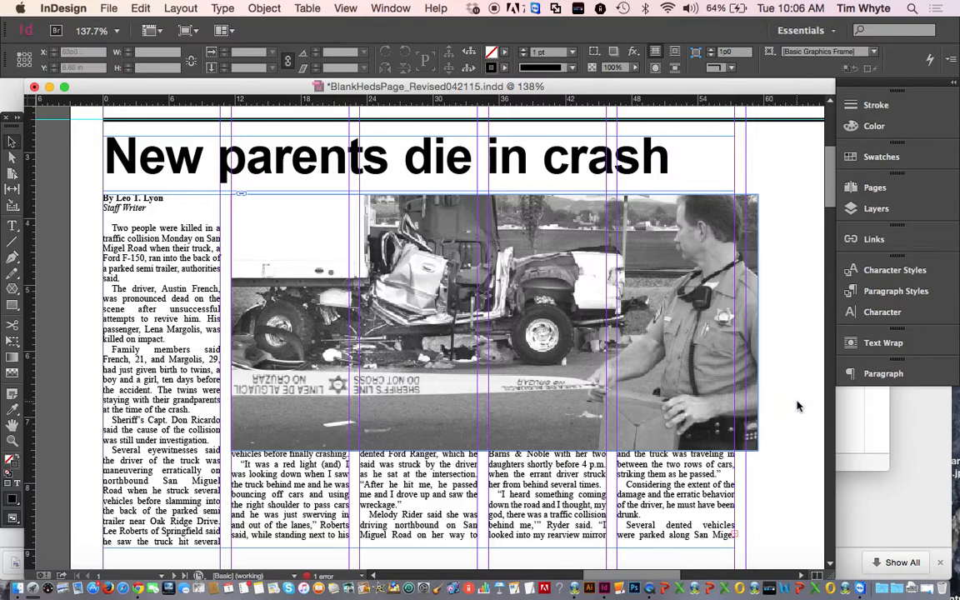
{"action": "left_click", "coordinate": [756, 326]}
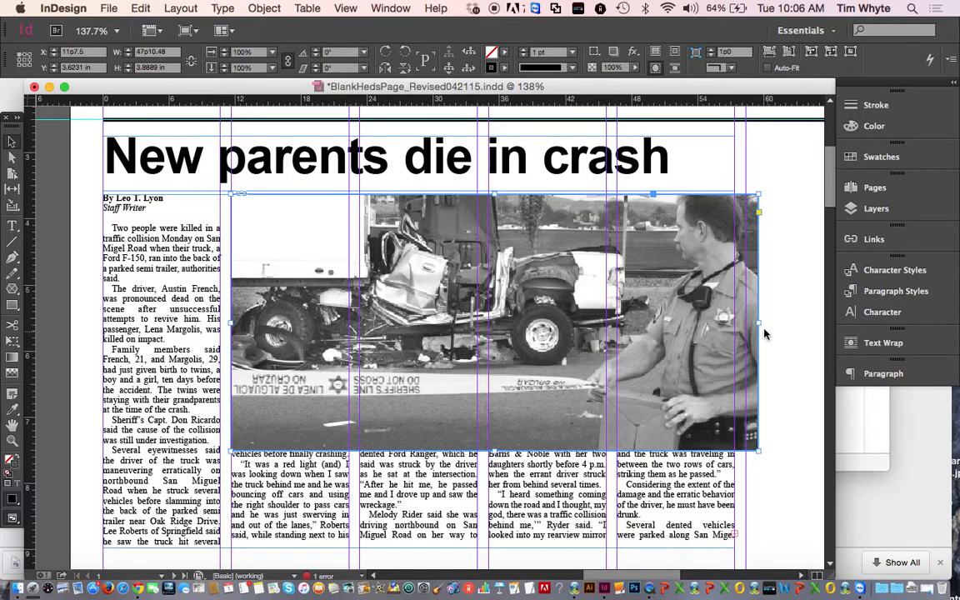
{"action": "left_click_drag", "start_coordinate": [759, 323], "coordinate": [734, 324]}
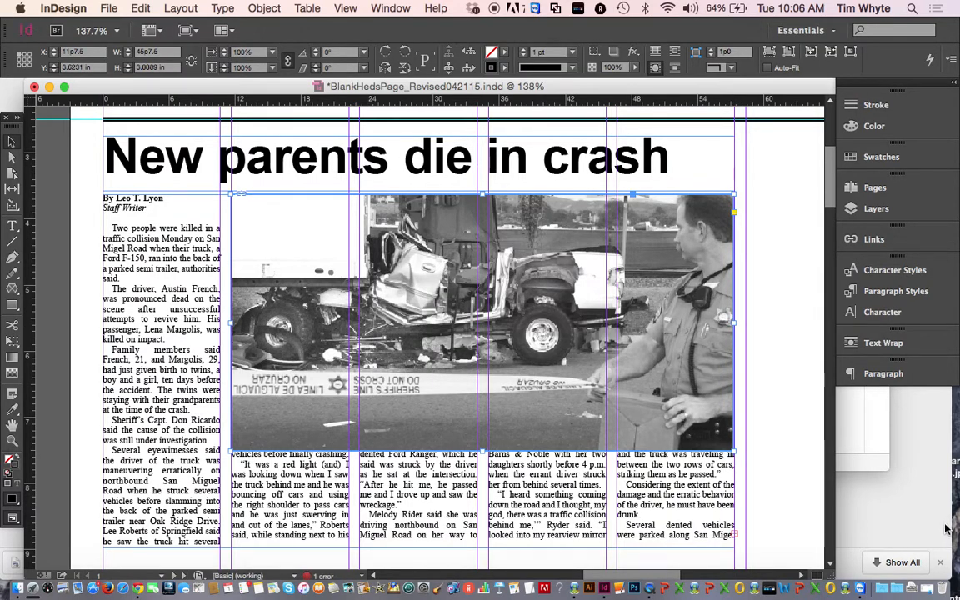
Select the truck image inside its frame and nudge it left to an X offset of -1p4.5, then deselect it.
{"action": "left_click", "coordinate": [12, 158]}
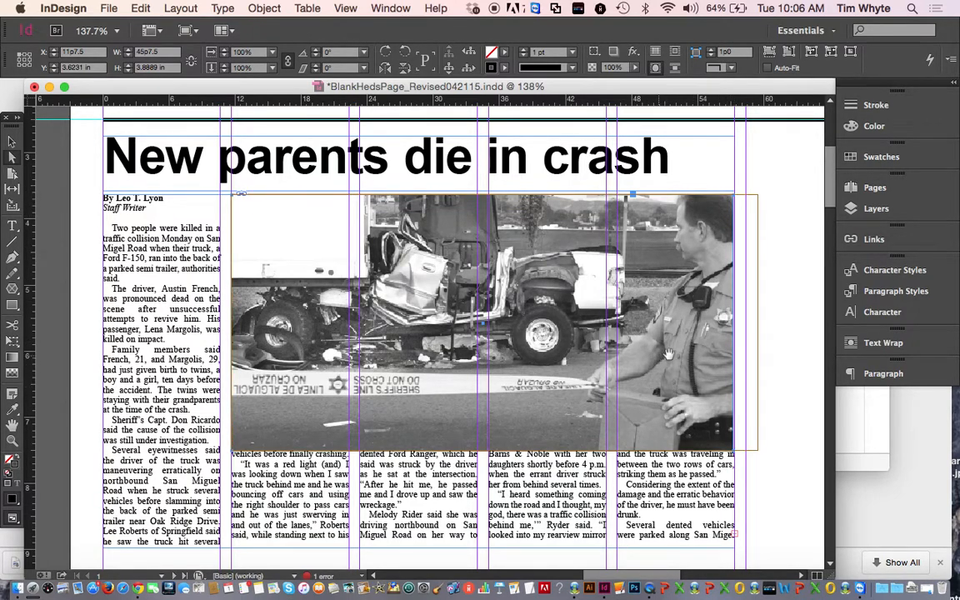
{"action": "left_click", "coordinate": [12, 142]}
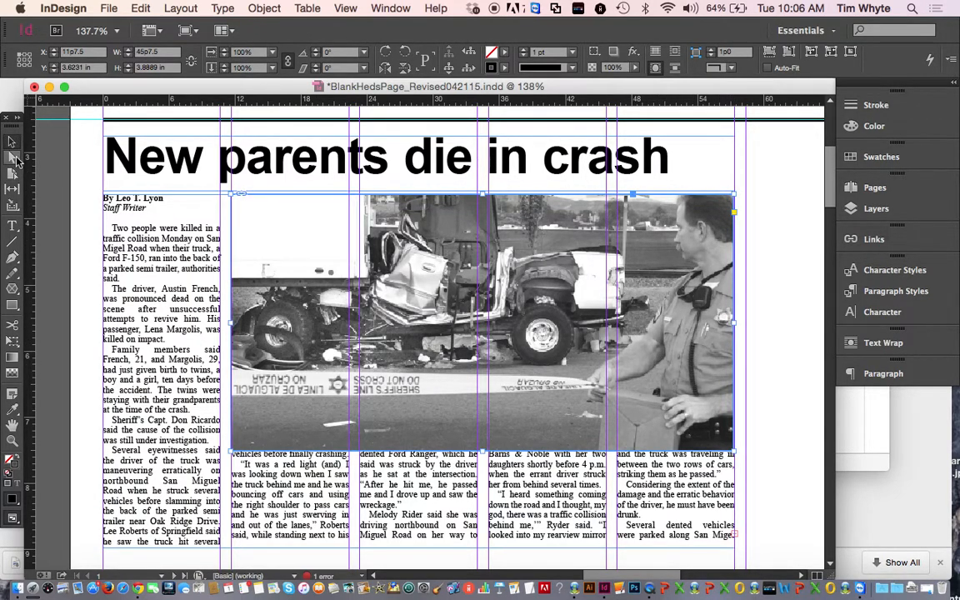
{"action": "left_click", "coordinate": [14, 159]}
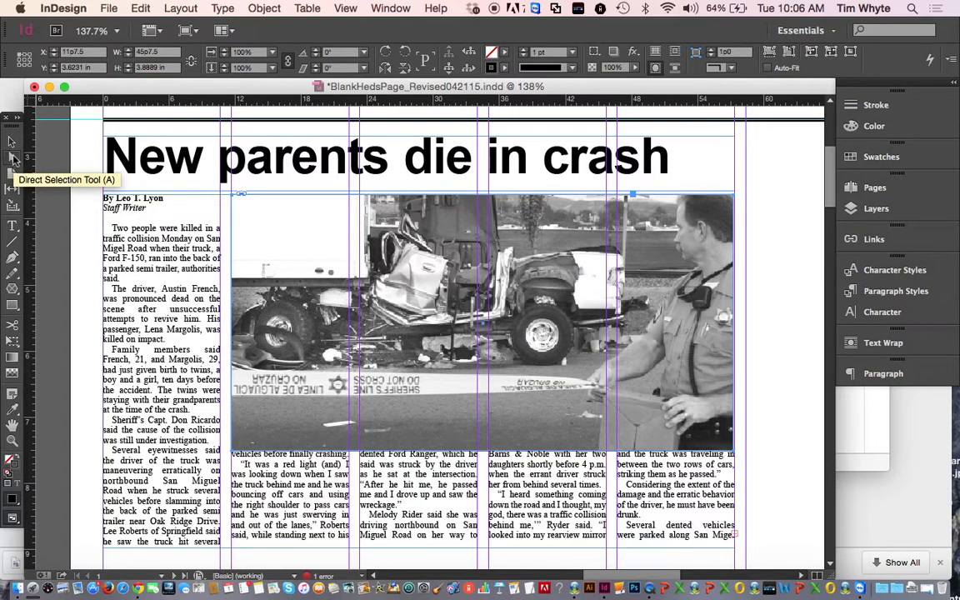
{"action": "left_click", "coordinate": [491, 291]}
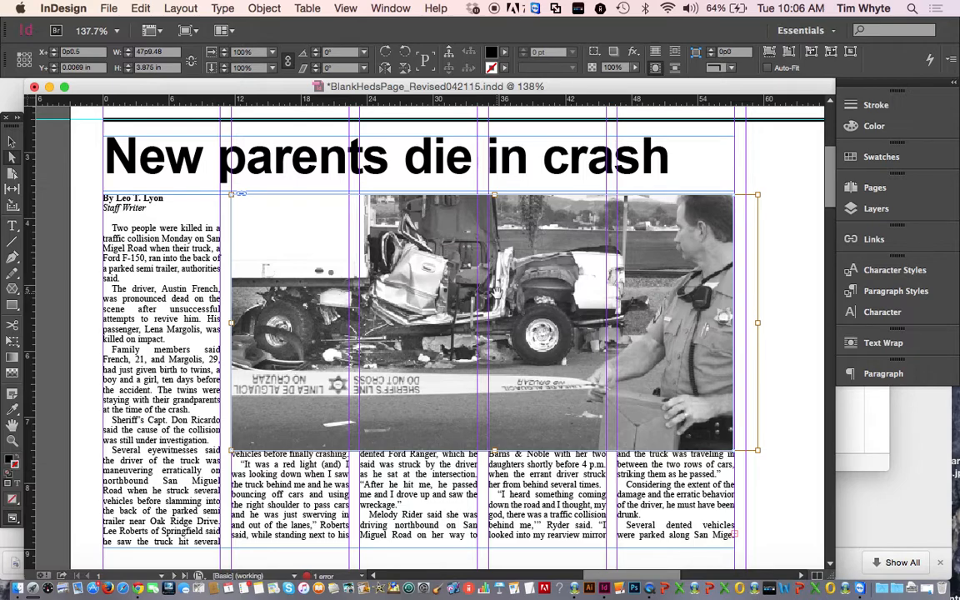
{"action": "key", "text": "Left"}
{"action": "key", "text": "Left"}
{"action": "key", "text": "Left"}
{"action": "key", "text": "Left"}
{"action": "key", "text": "Left"}
{"action": "key", "text": "Left"}
{"action": "key", "text": "Left"}
{"action": "key", "text": "Left"}
{"action": "key", "text": "Left"}
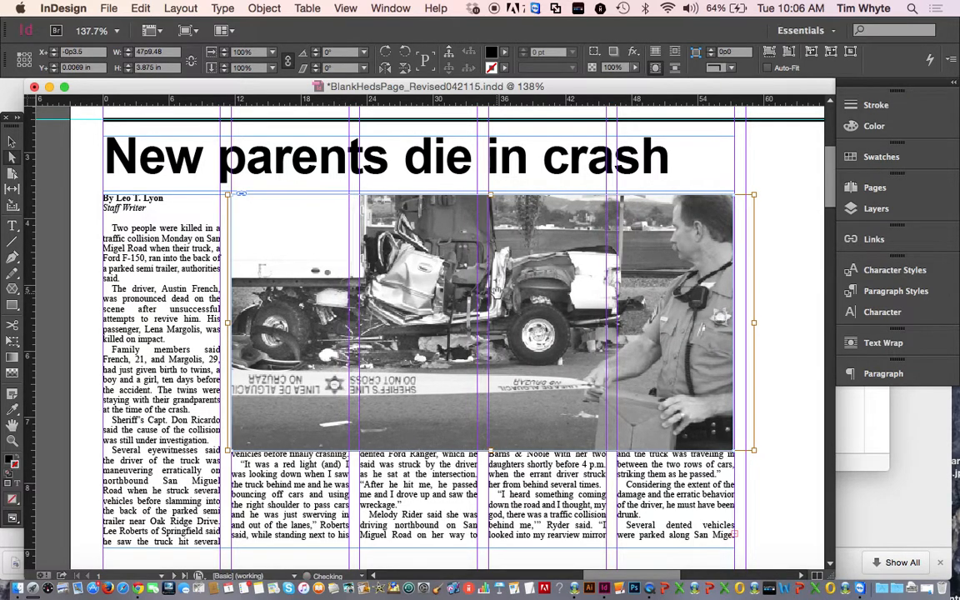
{"action": "key", "text": "Left"}
{"action": "key", "text": "Left"}
{"action": "key", "text": "Left"}
{"action": "key", "text": "Left"}
{"action": "key", "text": "Left"}
{"action": "key", "text": "Left"}
{"action": "key", "text": "Left"}
{"action": "key", "text": "Left"}
{"action": "key", "text": "Left"}
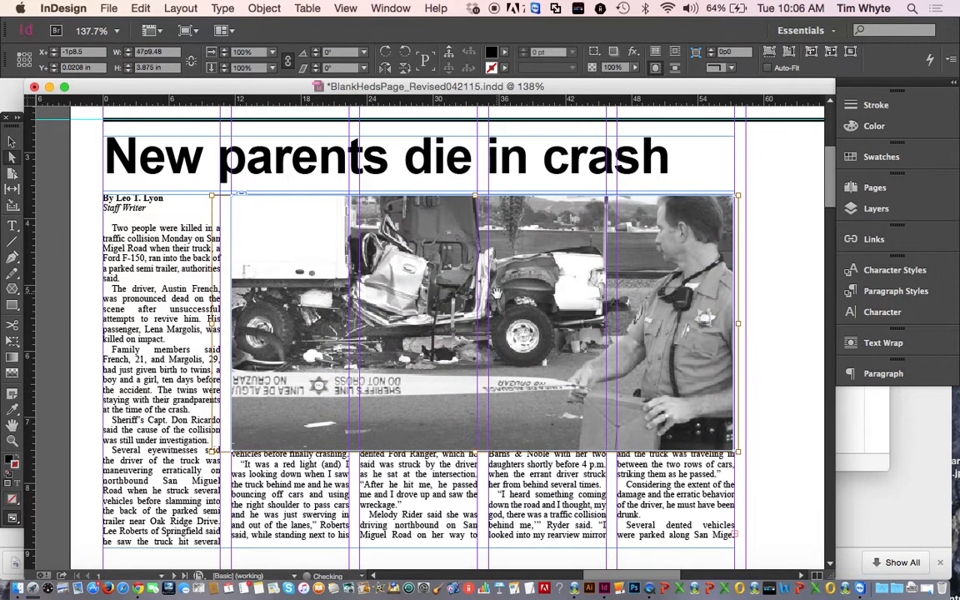
{"action": "key", "text": "Down"}
{"action": "key", "text": "Up"}
{"action": "key", "text": "Up"}
{"action": "key", "text": "Up"}
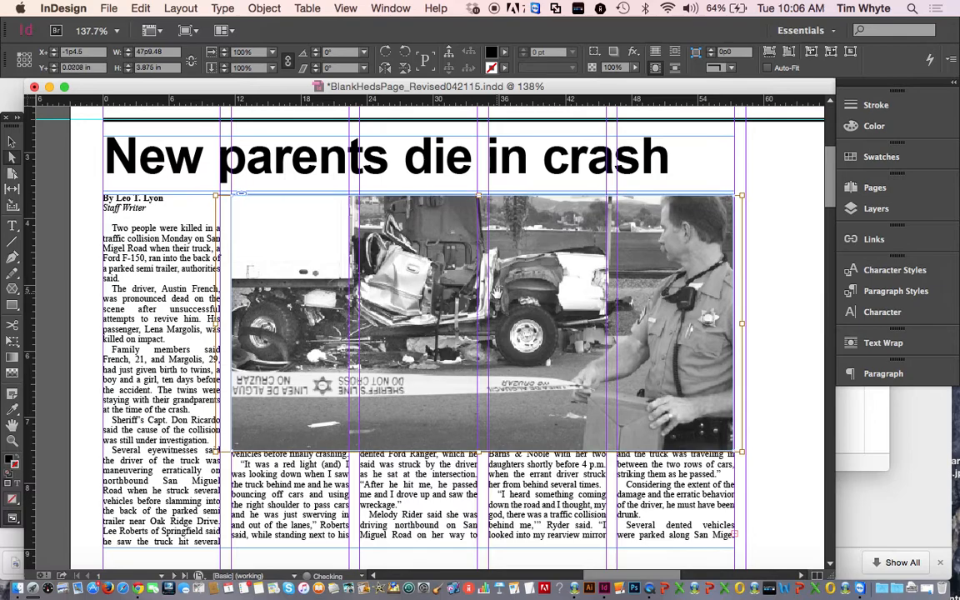
{"action": "key", "text": "Down"}
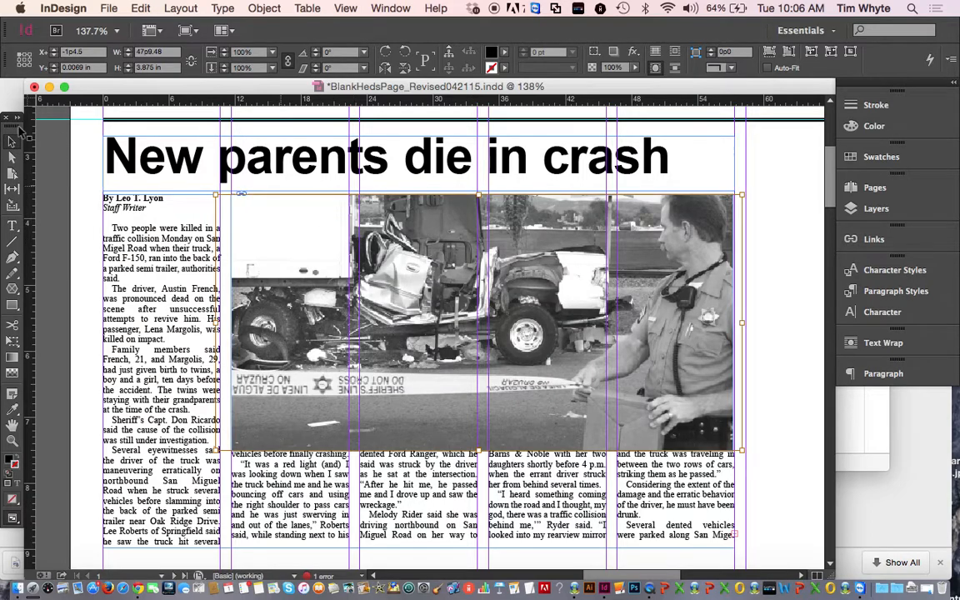
{"action": "left_click", "coordinate": [819, 279]}
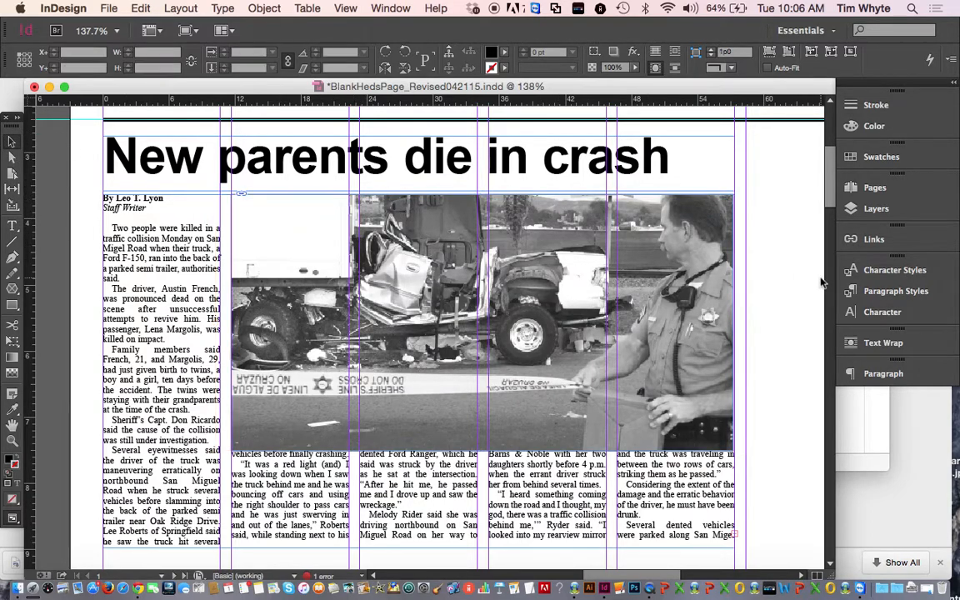
Fit the truck photo's content proportionally and pull the frame's upper and lower edges in to the image, making it 3.7 in high.
{"action": "left_click", "coordinate": [575, 250]}
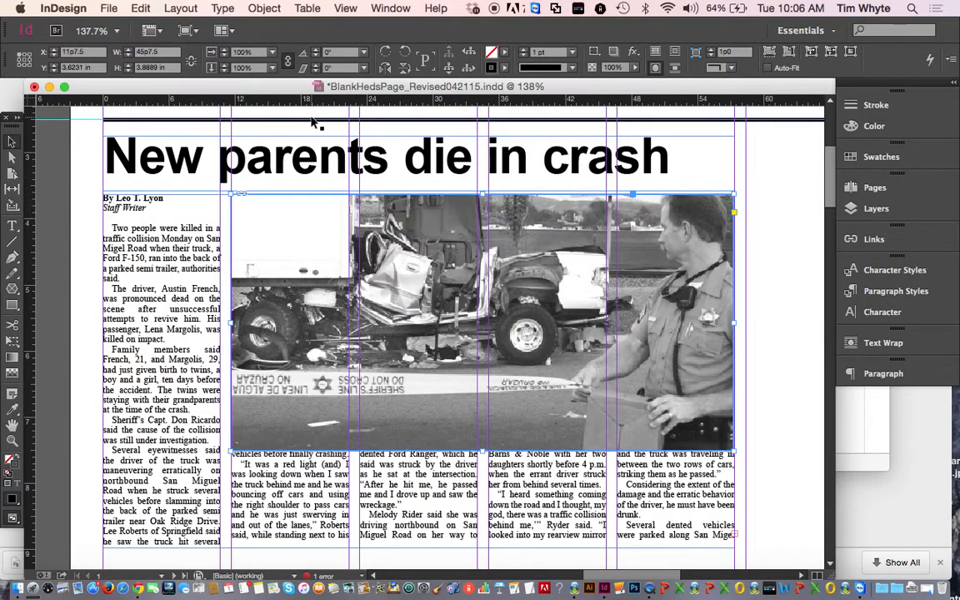
{"action": "left_click", "coordinate": [265, 10]}
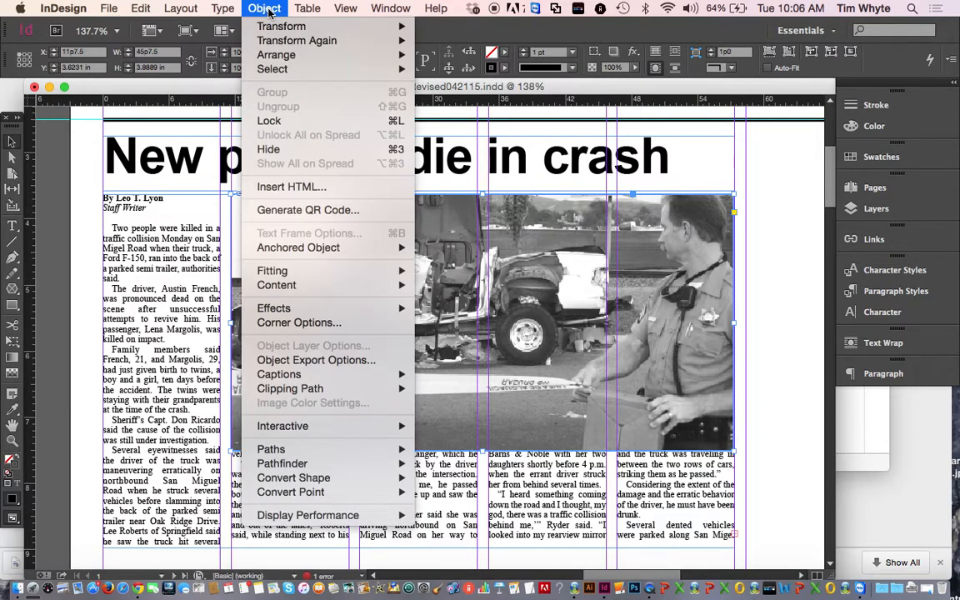
{"action": "mouse_move", "coordinate": [360, 272]}
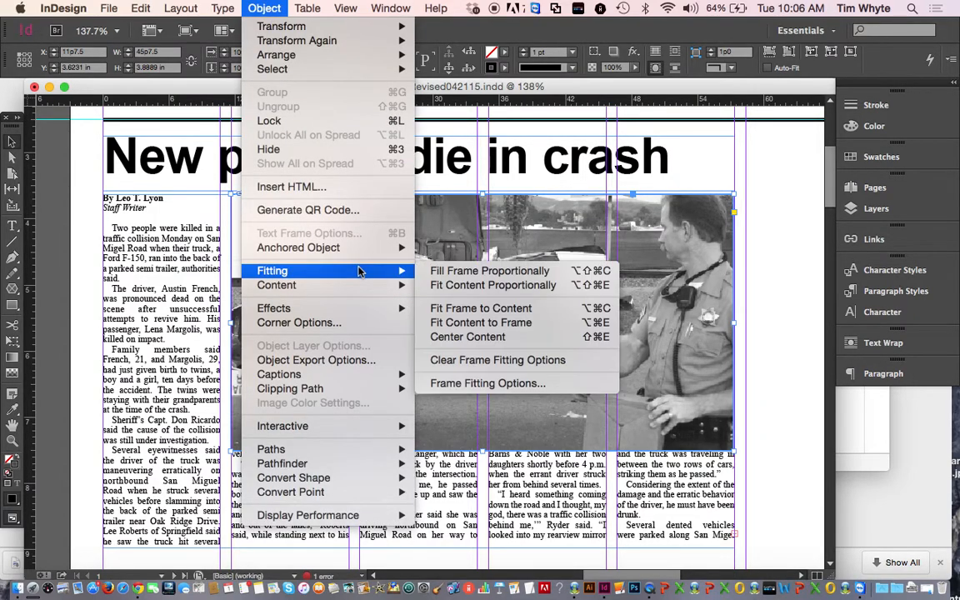
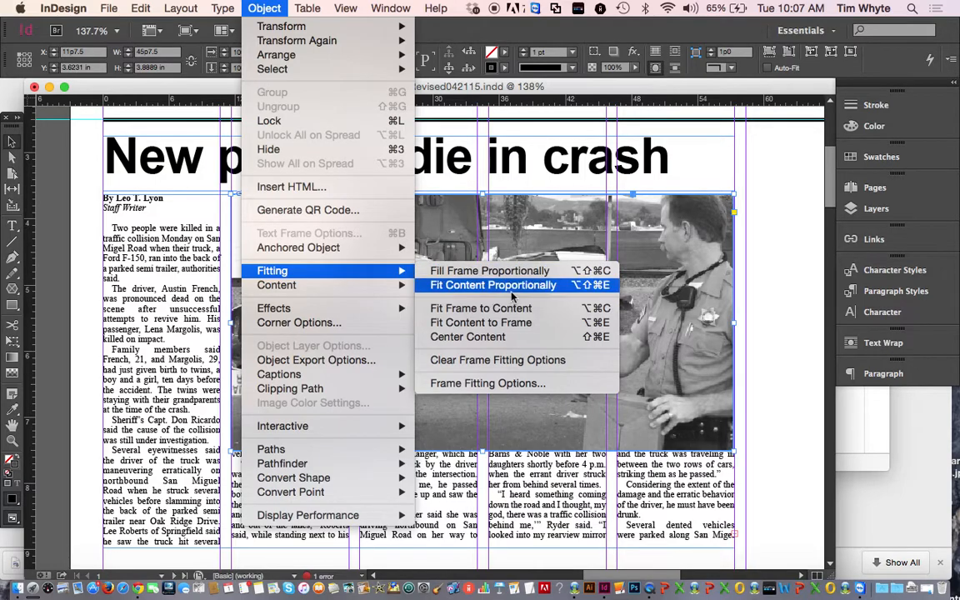
{"action": "left_click", "coordinate": [525, 291]}
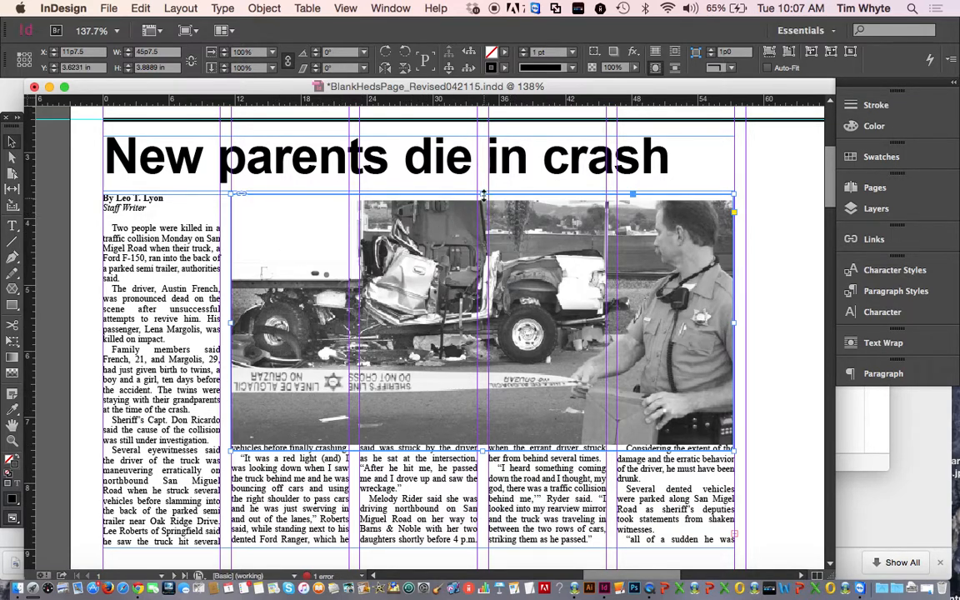
{"action": "left_click_drag", "start_coordinate": [483, 193], "coordinate": [483, 200]}
{"action": "left_click_drag", "start_coordinate": [479, 450], "coordinate": [480, 445]}
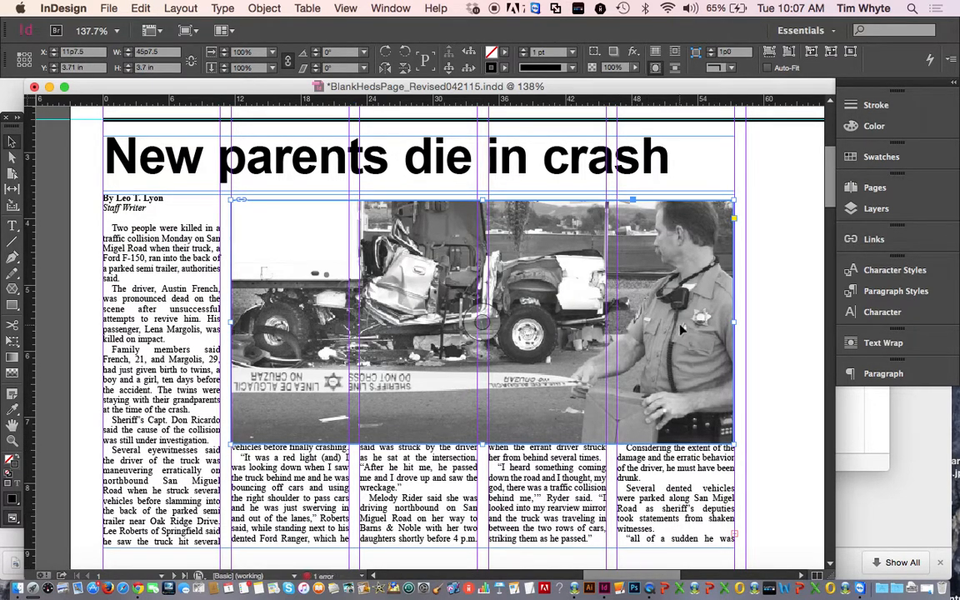
{"action": "left_click", "coordinate": [786, 373]}
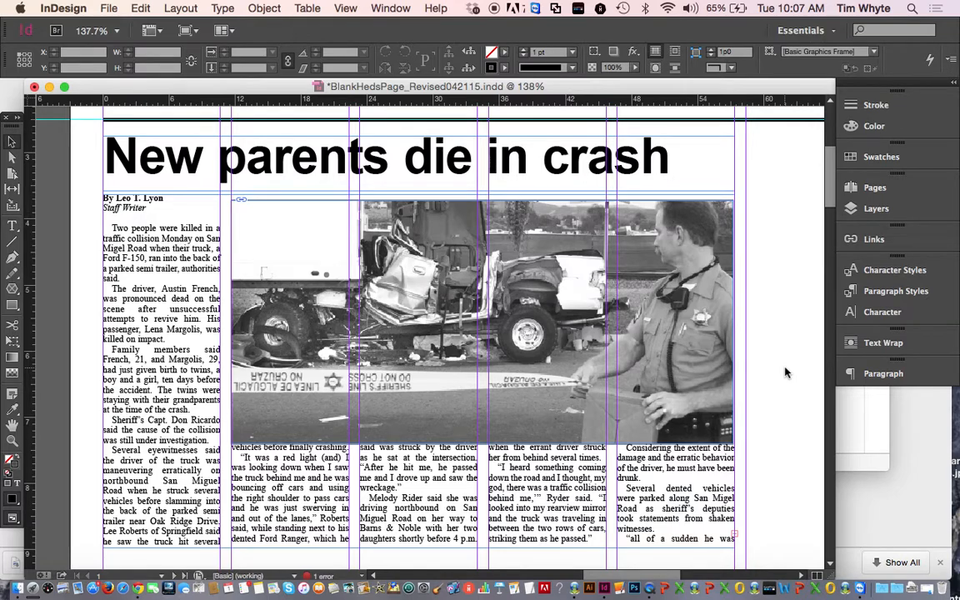
Undo both height changes to the truck photo's frame.
{"action": "left_click", "coordinate": [101, 9]}
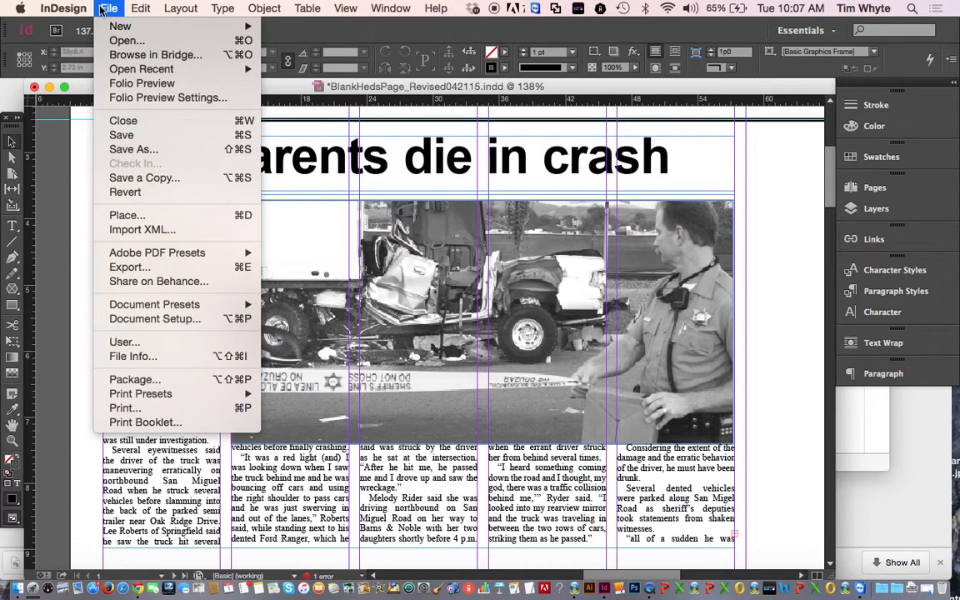
{"action": "mouse_move", "coordinate": [140, 8]}
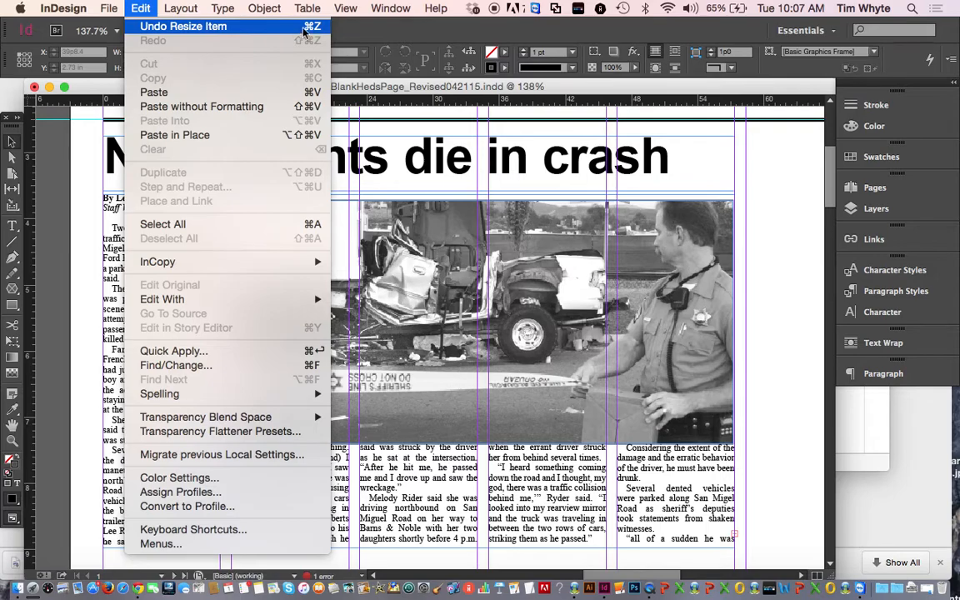
{"action": "left_click", "coordinate": [178, 27]}
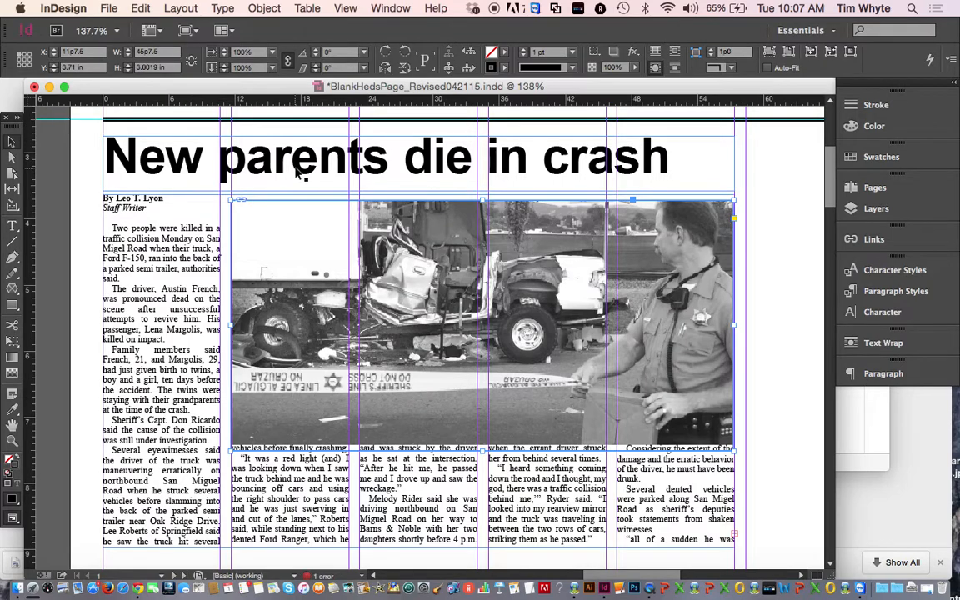
{"action": "key", "text": "super+z"}
Fit the truck photo with Fill Frame Proportionally so the image covers its whole frame.
{"action": "left_click", "coordinate": [11, 142]}
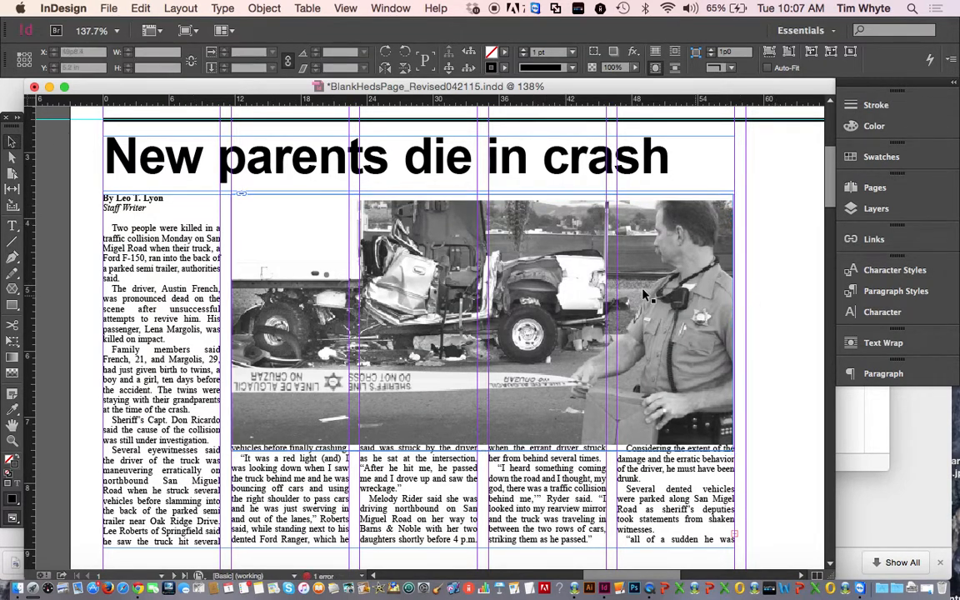
{"action": "left_click", "coordinate": [261, 8]}
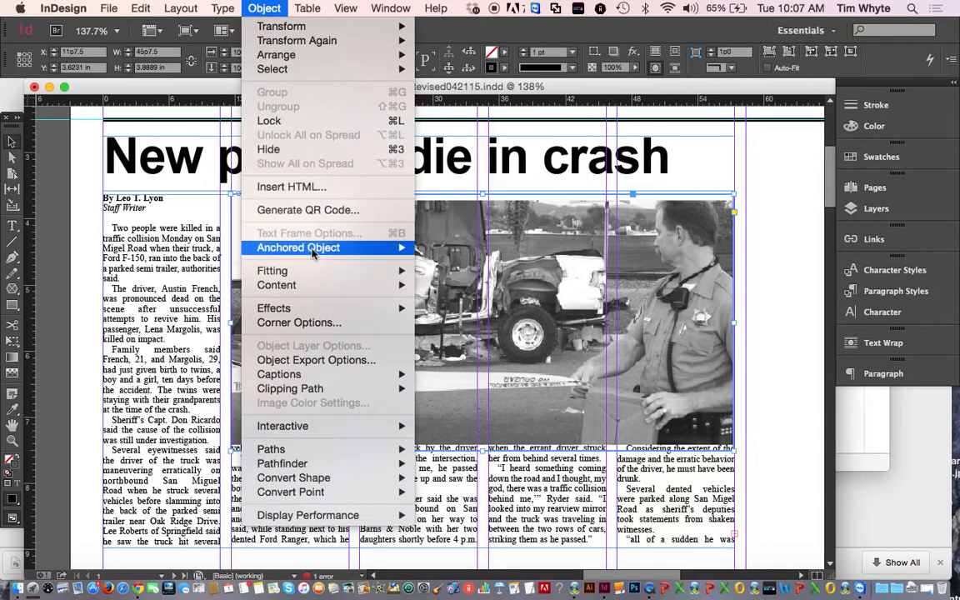
{"action": "mouse_move", "coordinate": [359, 271]}
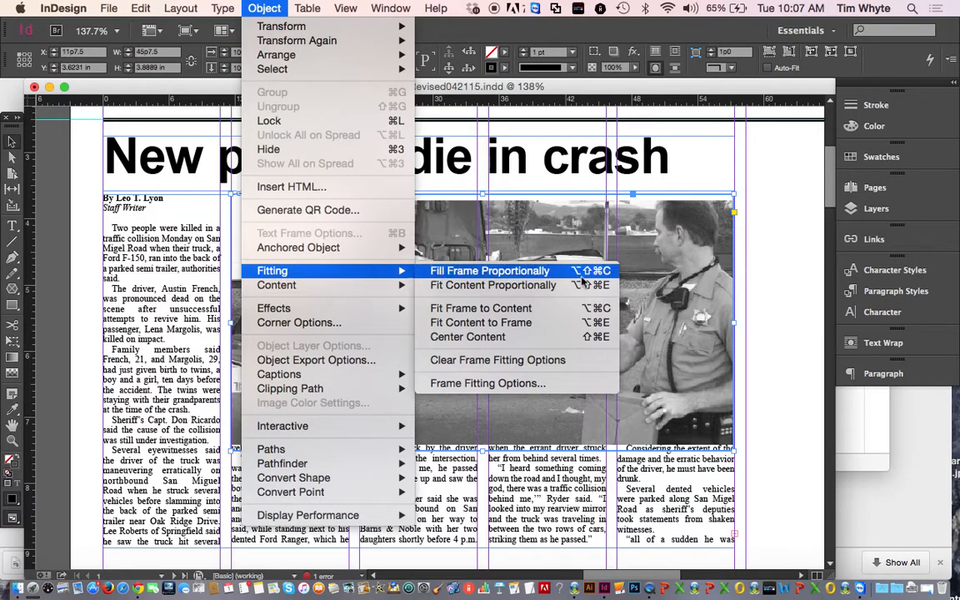
{"action": "left_click", "coordinate": [504, 277]}
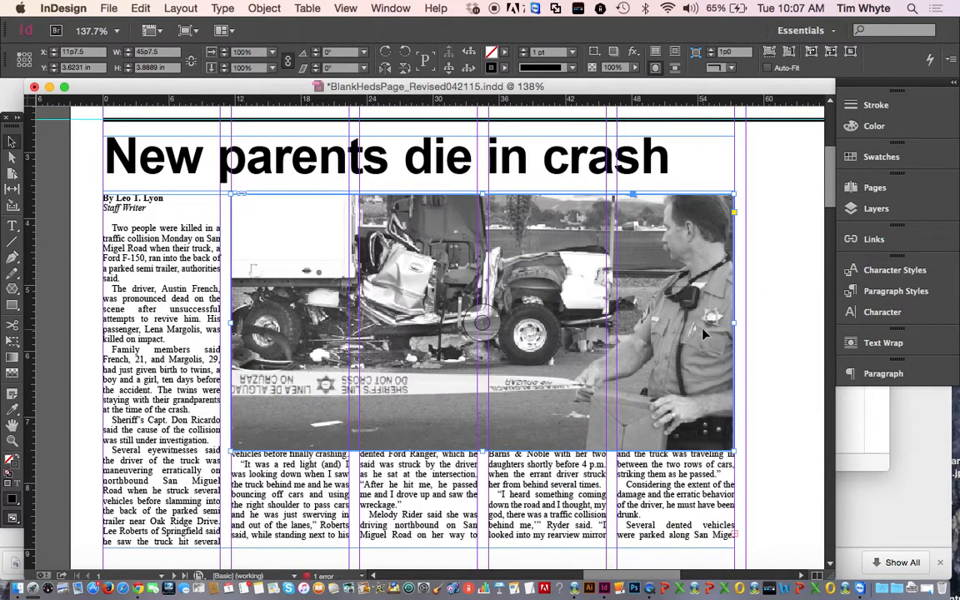
Select the truck image inside its frame and nudge it left in small increments to an X offset of -1p6.99.
{"action": "left_click", "coordinate": [12, 157]}
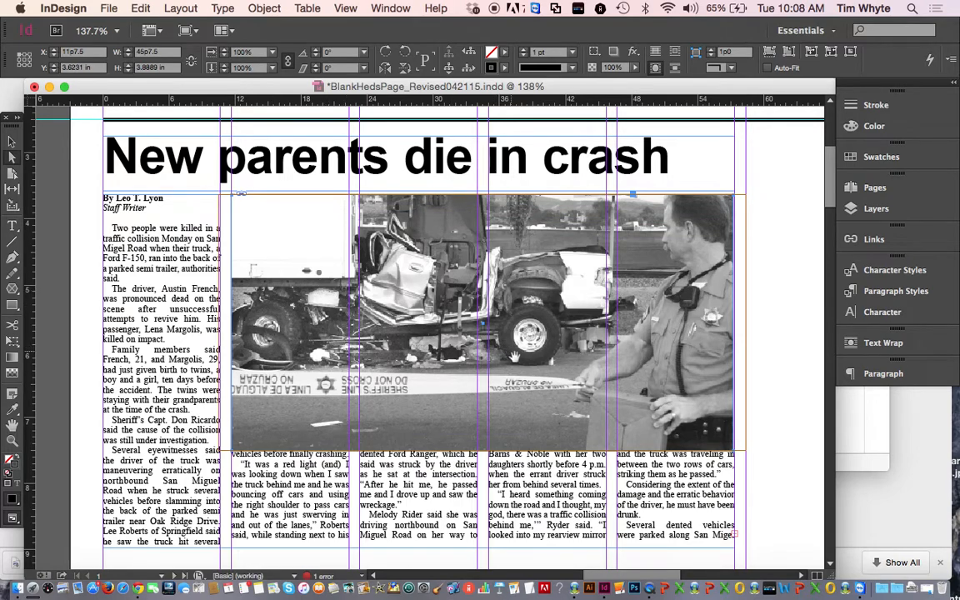
{"action": "left_click", "coordinate": [459, 316]}
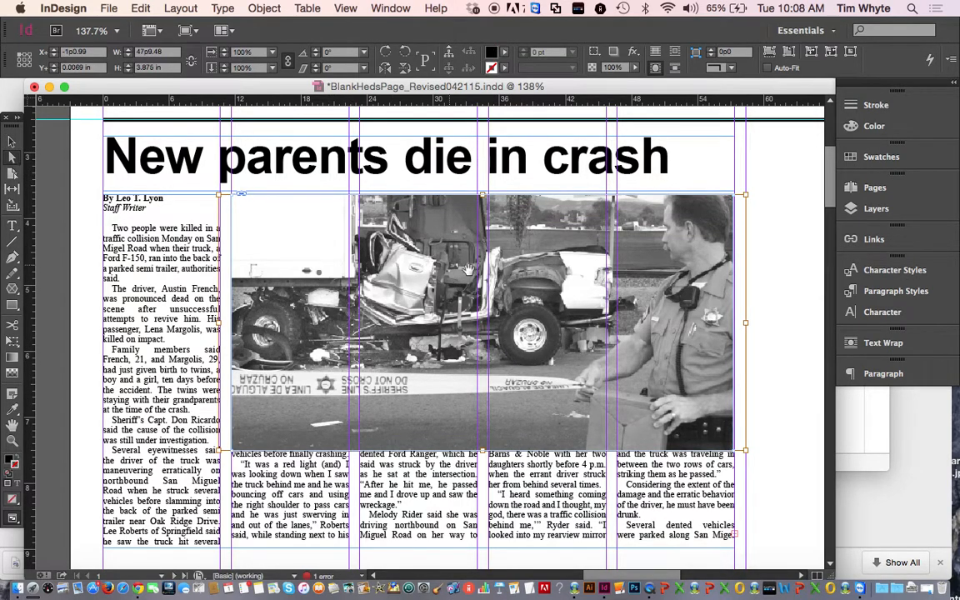
{"action": "key", "text": "Left"}
{"action": "key", "text": "Left"}
{"action": "key", "text": "Left"}
{"action": "key", "text": "Left"}
{"action": "key", "text": "Left"}
{"action": "key", "text": "Left"}
{"action": "key", "text": "Left"}
{"action": "key", "text": "Left"}
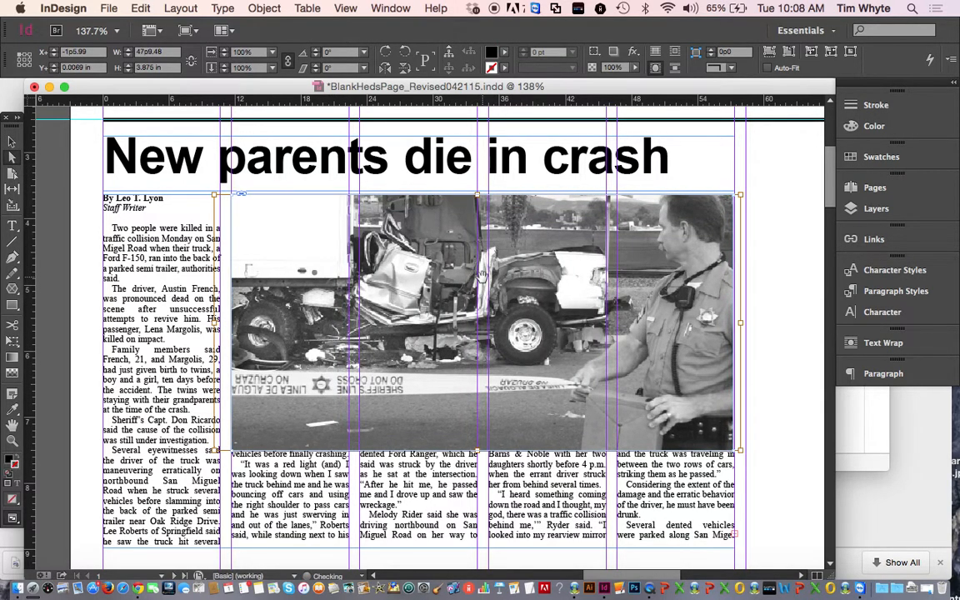
{"action": "key", "text": "Right"}
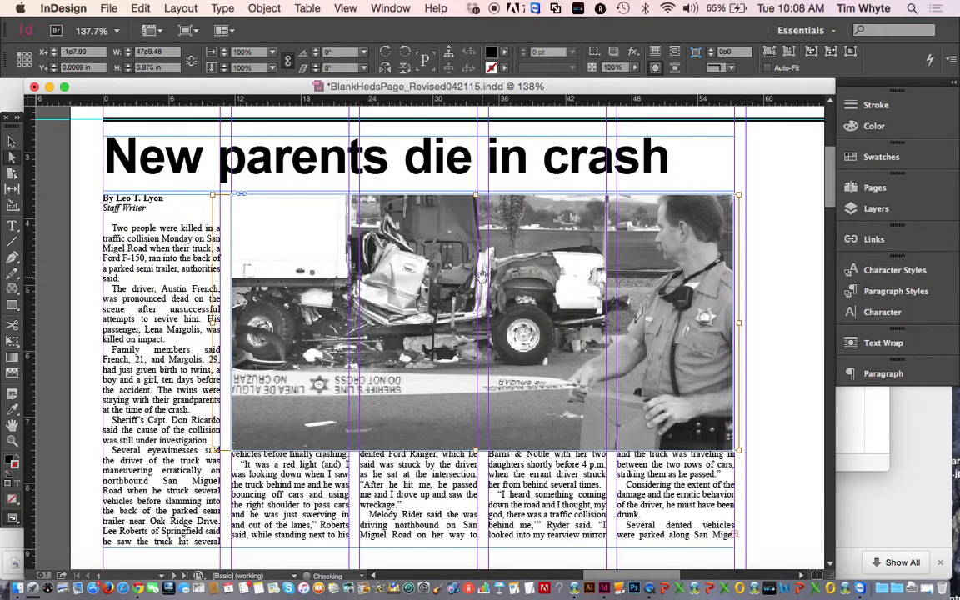
{"action": "key", "text": "Left"}
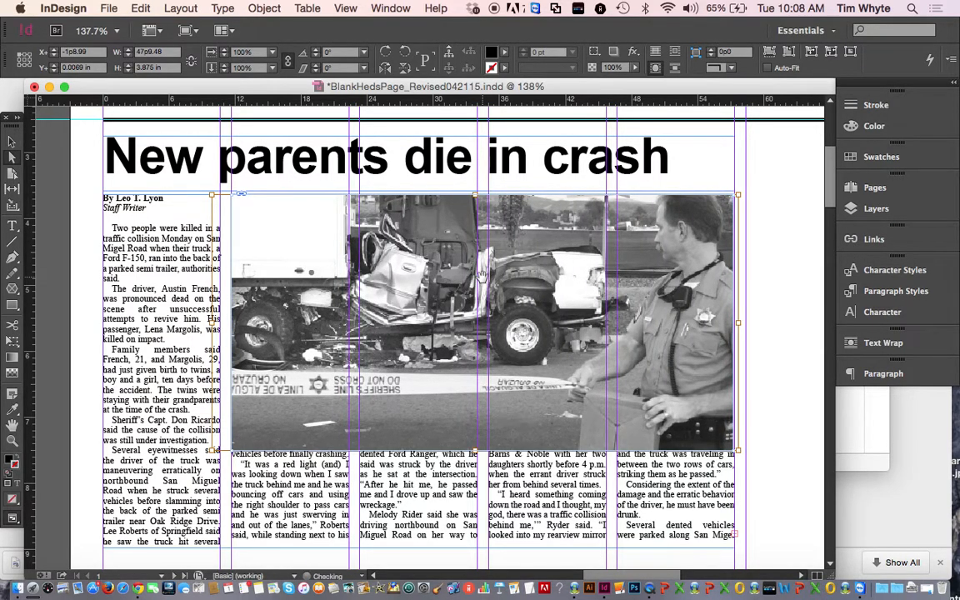
{"action": "key", "text": "Right"}
{"action": "key", "text": "Right"}
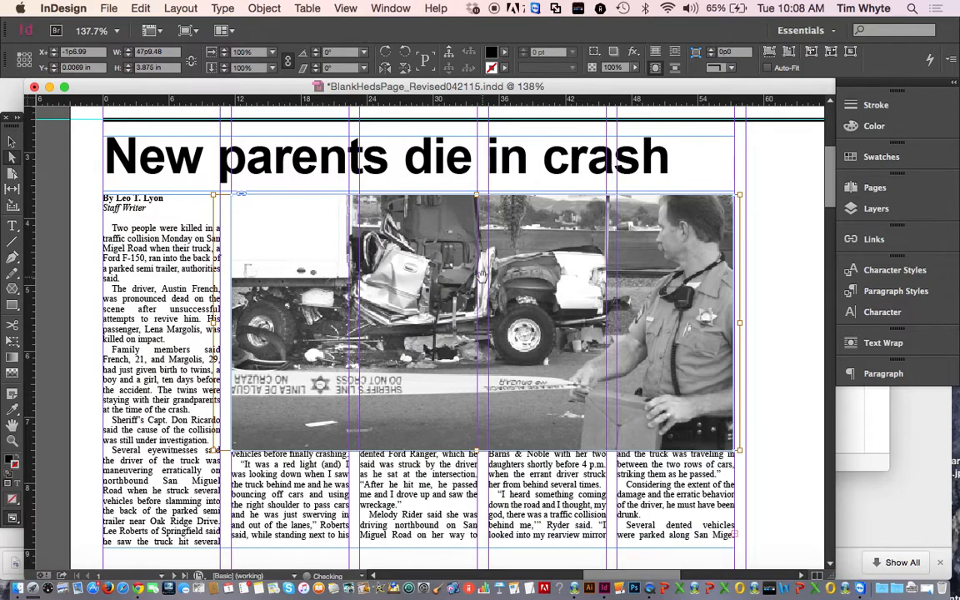
Fine-tune the image crop with large and small horizontal nudges to an X offset of -1p7.99, and reselect the photo's frame.
{"action": "key", "text": "shift+Left"}
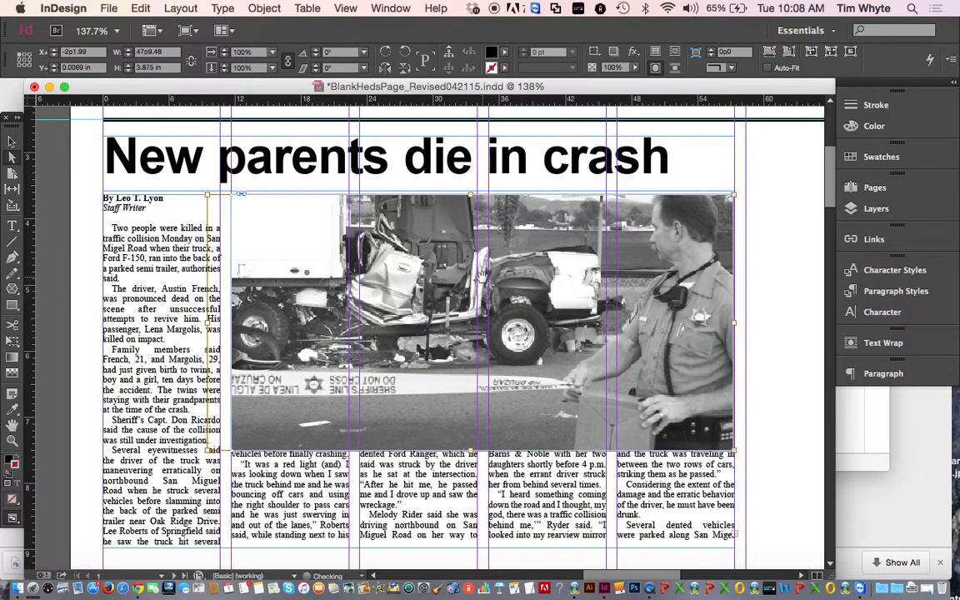
{"action": "key", "text": "Left"}
{"action": "key", "text": "Left"}
{"action": "key", "text": "Left"}
{"action": "key", "text": "Left"}
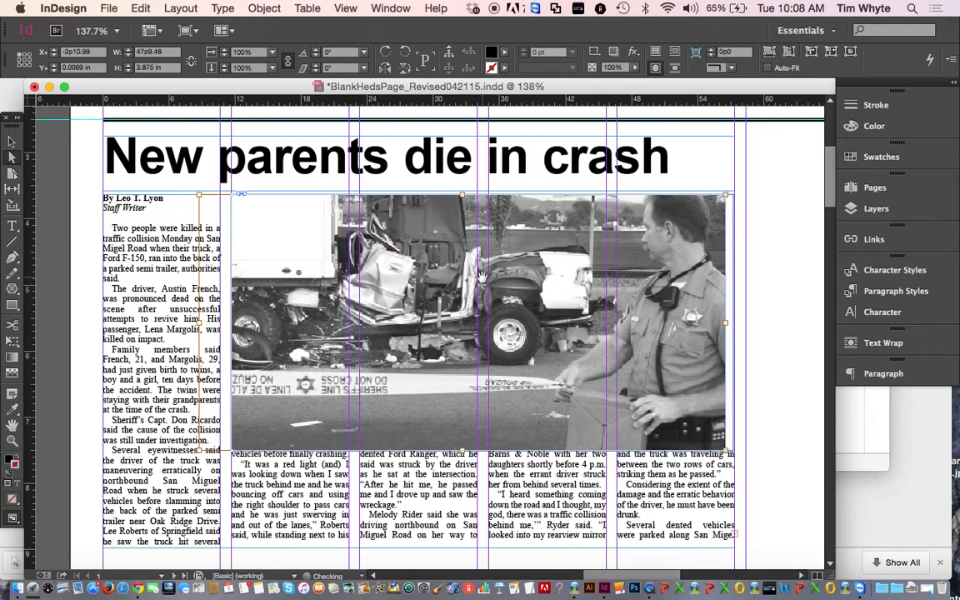
{"action": "key", "text": "shift+Right"}
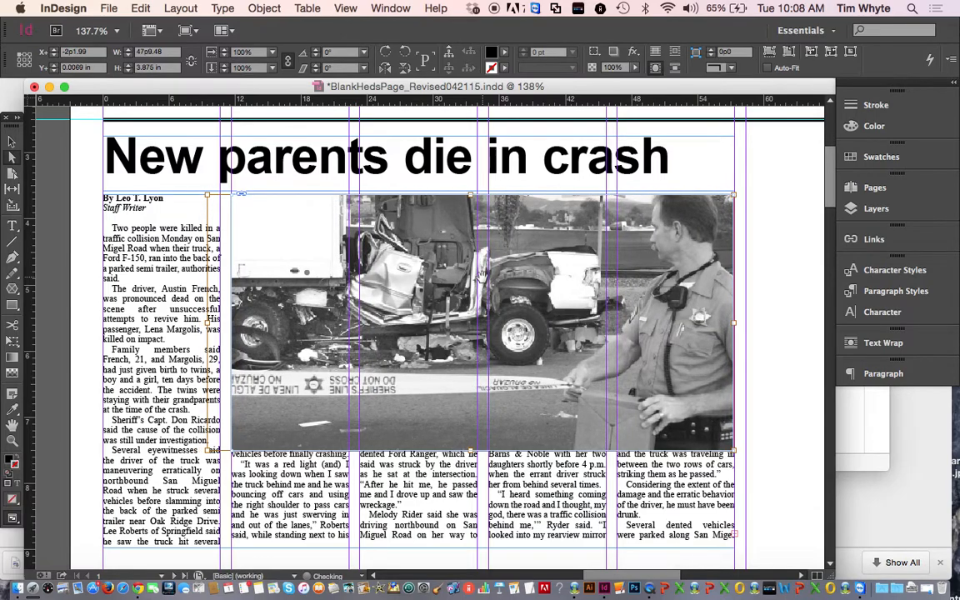
{"action": "key", "text": "Right"}
{"action": "key", "text": "Right"}
{"action": "key", "text": "Right"}
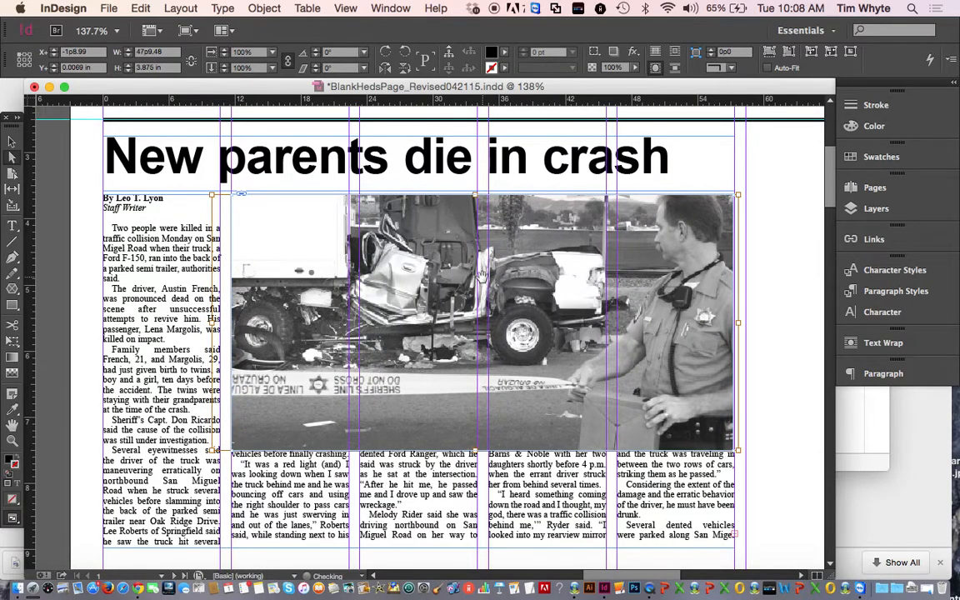
{"action": "left_click", "coordinate": [12, 136]}
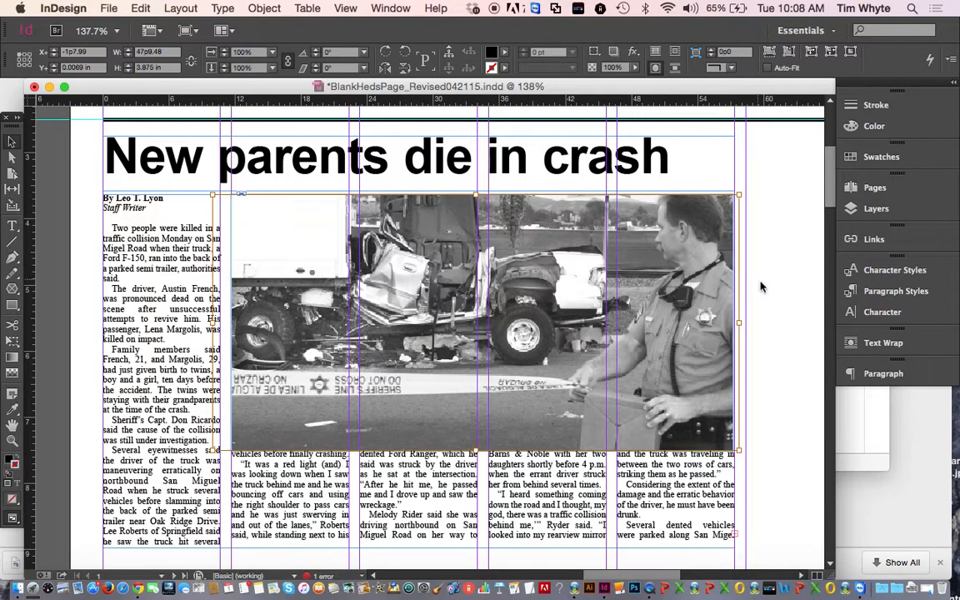
{"action": "left_click", "coordinate": [773, 303]}
{"action": "left_click", "coordinate": [610, 366]}
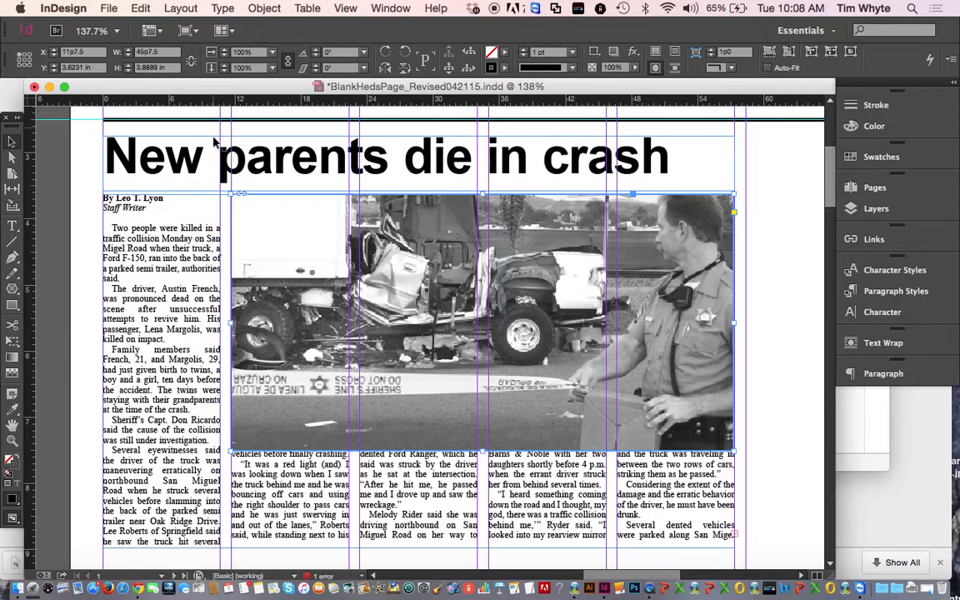
Deselect the photo and check the page without guides and frame edges, returning to the normal view.
{"action": "left_click", "coordinate": [757, 431]}
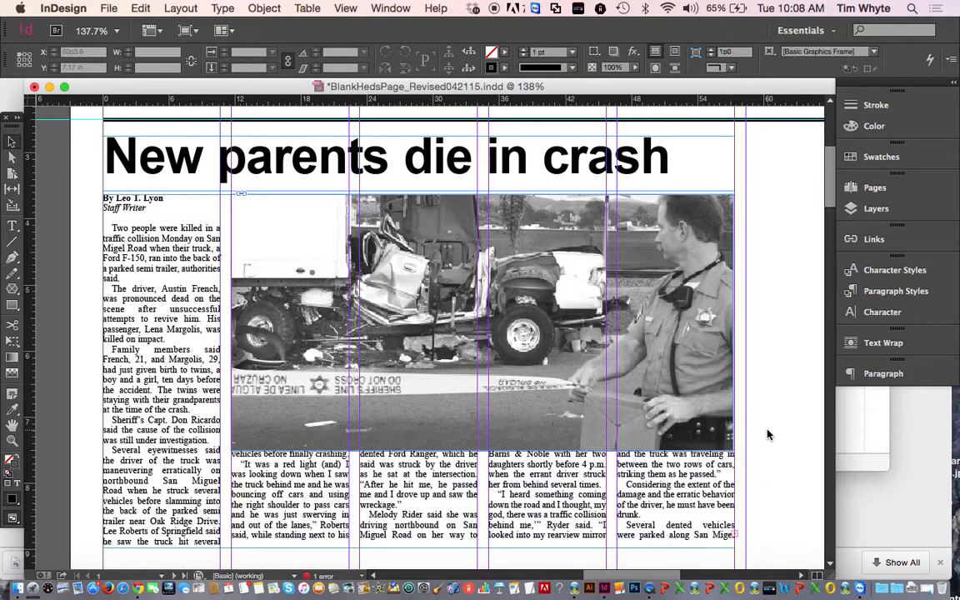
{"action": "key", "text": "w"}
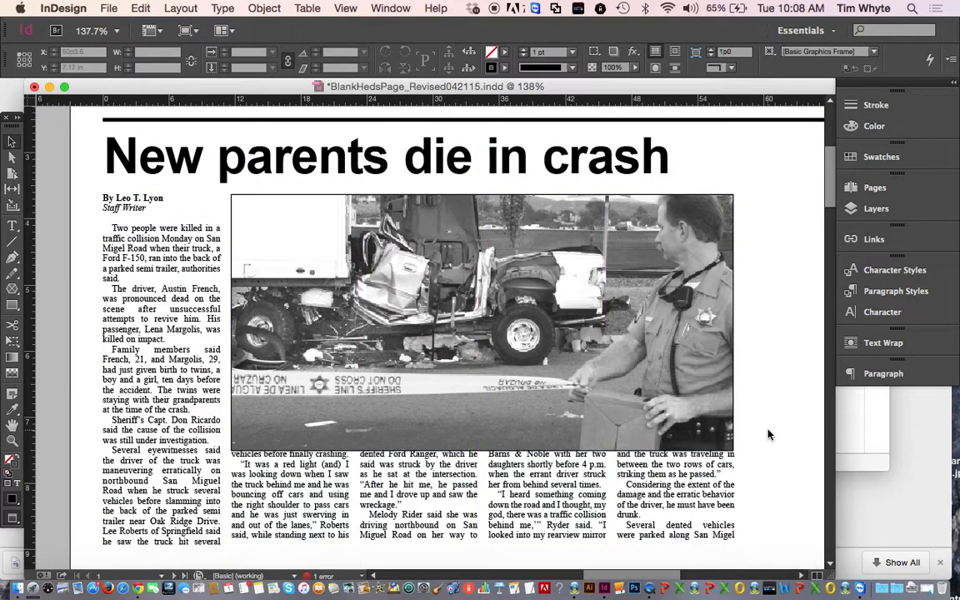
{"action": "key", "text": "w"}
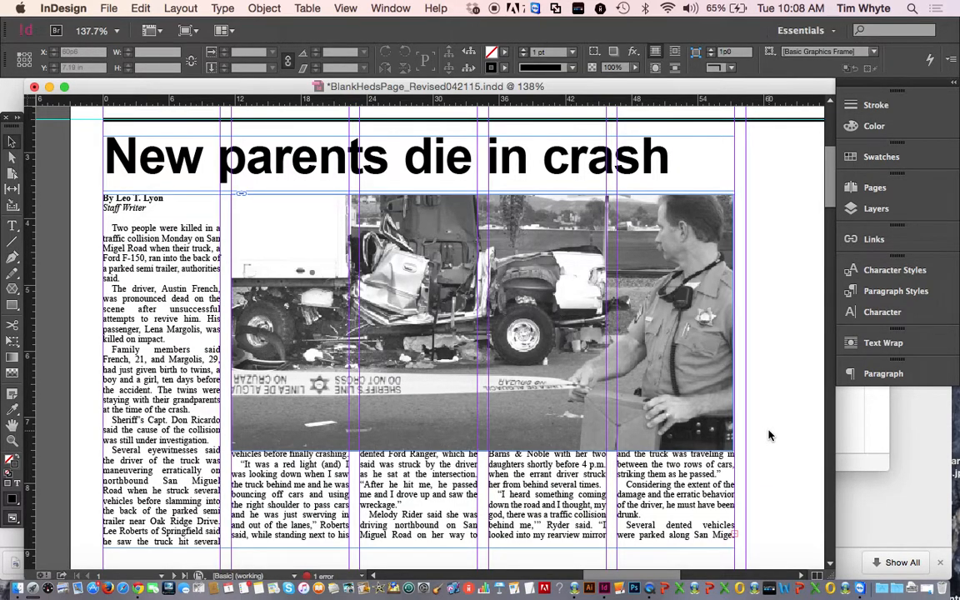
Copy the three-column sample caption and place the copy directly beneath the truck photo, with its left edge aligned at X 11p7.5.
{"action": "scroll", "coordinate": [770, 435], "scroll_direction": "down", "scroll_amount": 15}
{"action": "scroll", "coordinate": [770, 436], "scroll_direction": "left", "scroll_amount": 2}
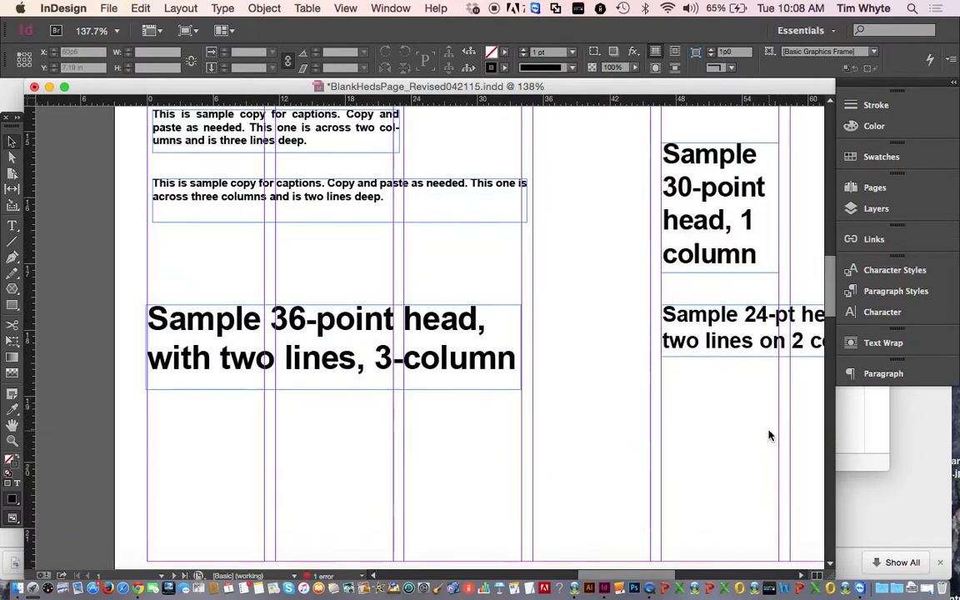
{"action": "scroll", "coordinate": [766, 438], "scroll_direction": "up", "scroll_amount": 3}
{"action": "scroll", "coordinate": [765, 437], "scroll_direction": "right", "scroll_amount": 1}
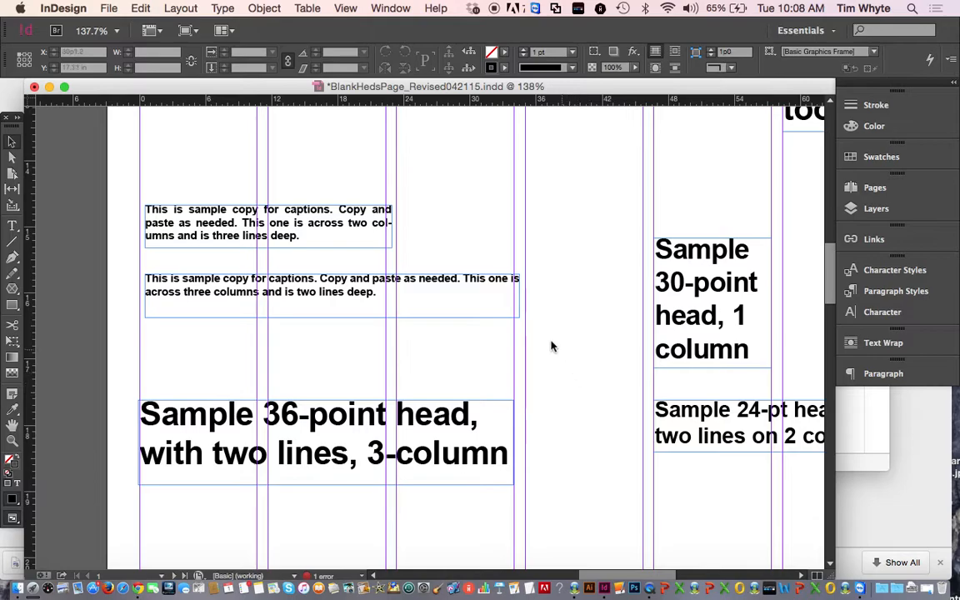
{"action": "left_click", "coordinate": [308, 304]}
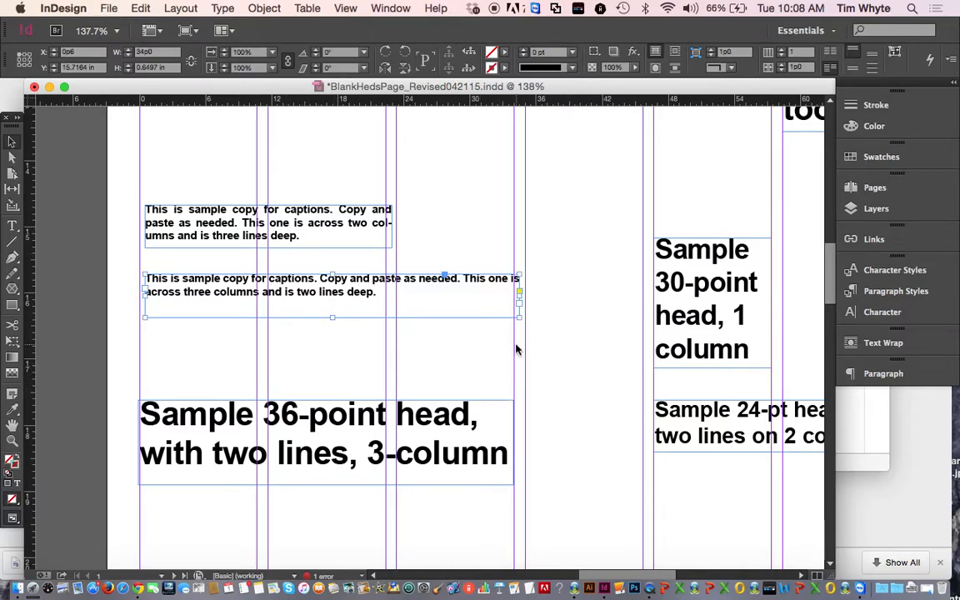
{"action": "scroll", "coordinate": [536, 333], "scroll_direction": "up", "scroll_amount": 10}
{"action": "scroll", "coordinate": [536, 333], "scroll_direction": "down", "scroll_amount": 2}
{"action": "key", "text": "super+v"}
{"action": "left_click_drag", "start_coordinate": [298, 326], "coordinate": [290, 261]}
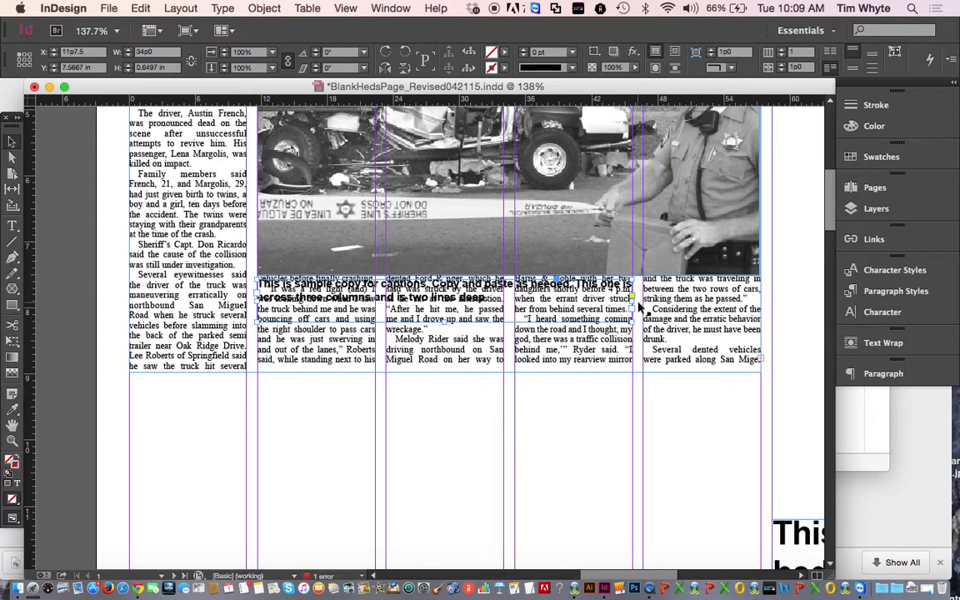
Resize the caption frame to 45p8.5 wide and about 0.40 in high, and wrap the story text around its bounding box.
{"action": "left_click_drag", "start_coordinate": [632, 303], "coordinate": [746, 296]}
{"action": "left_click_drag", "start_coordinate": [761, 293], "coordinate": [762, 293]}
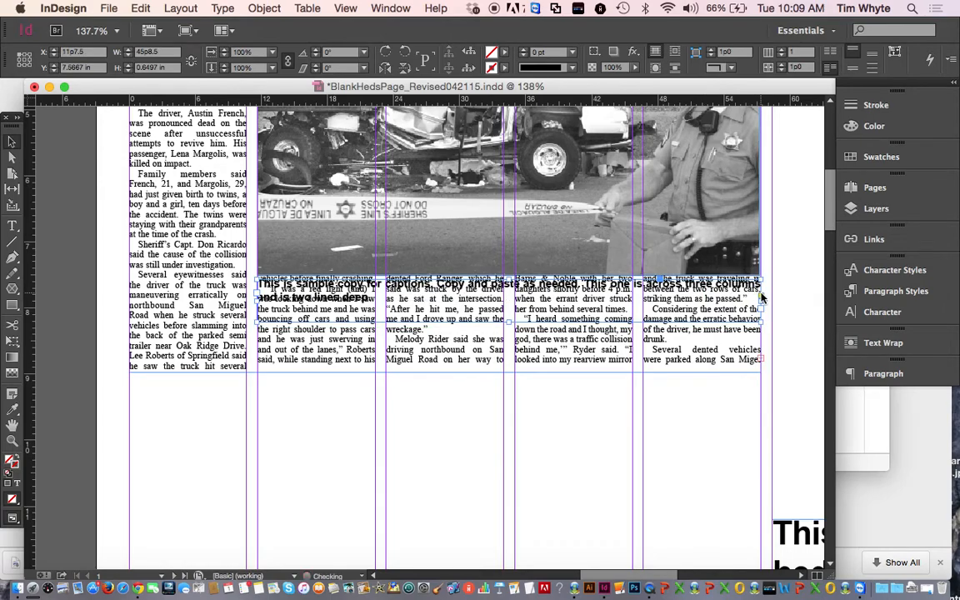
{"action": "left_click_drag", "start_coordinate": [511, 317], "coordinate": [511, 302]}
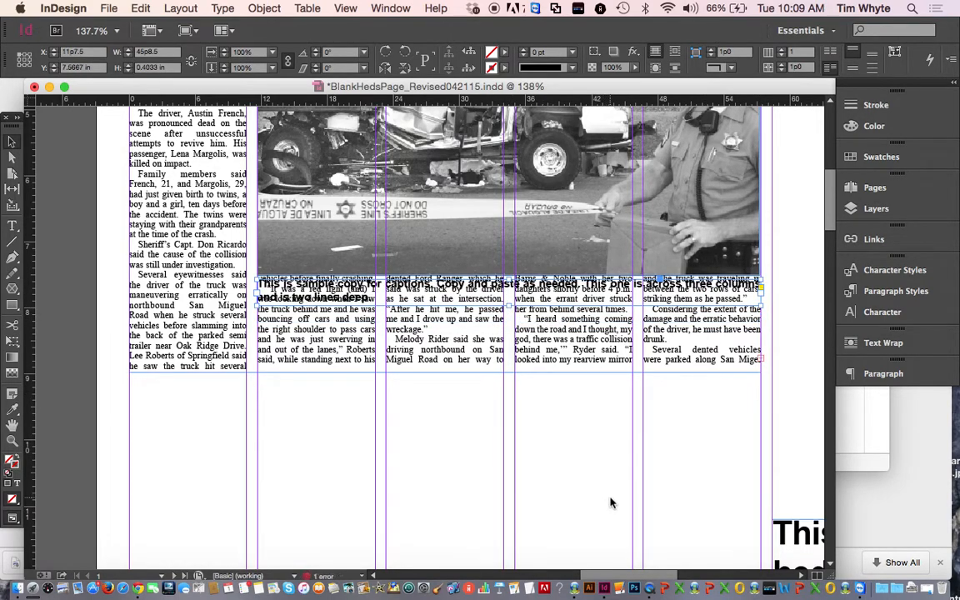
{"action": "scroll", "coordinate": [611, 504], "scroll_direction": "up", "scroll_amount": 5}
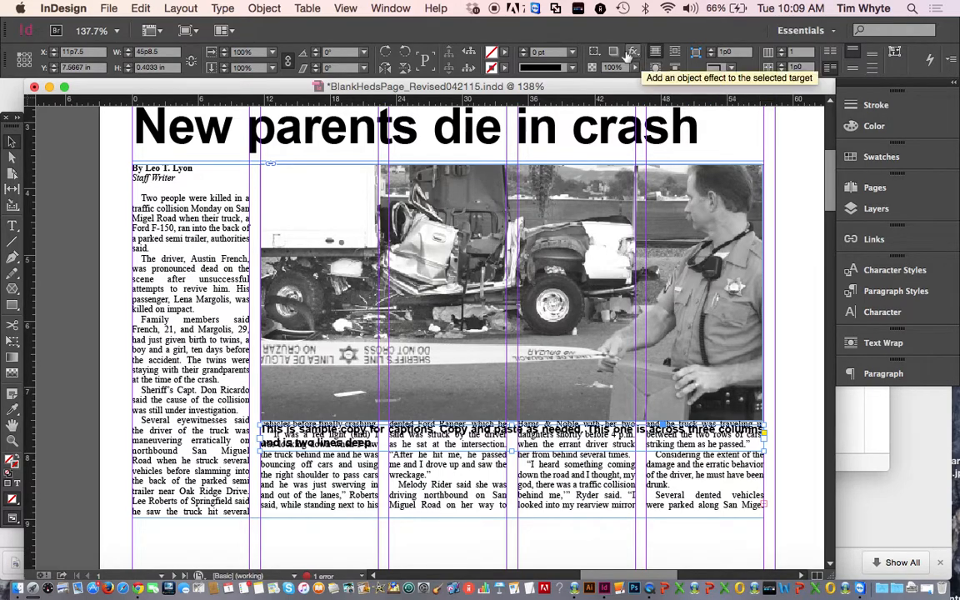
{"action": "left_click", "coordinate": [654, 69]}
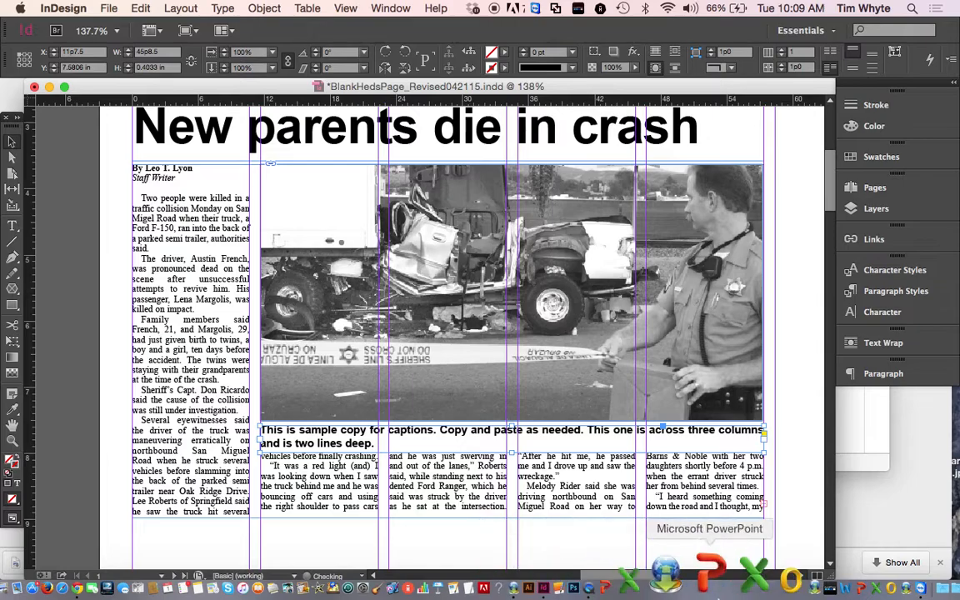
Extend the caption frame's lower edge to a height of about 0.48 in to add space above the story text.
{"action": "scroll", "coordinate": [565, 531], "scroll_direction": "down", "scroll_amount": 3}
{"action": "left_click", "coordinate": [11, 441]}
{"action": "left_click_drag", "start_coordinate": [238, 333], "coordinate": [360, 438]}
{"action": "scroll", "coordinate": [345, 422], "scroll_direction": "up", "scroll_amount": 5}
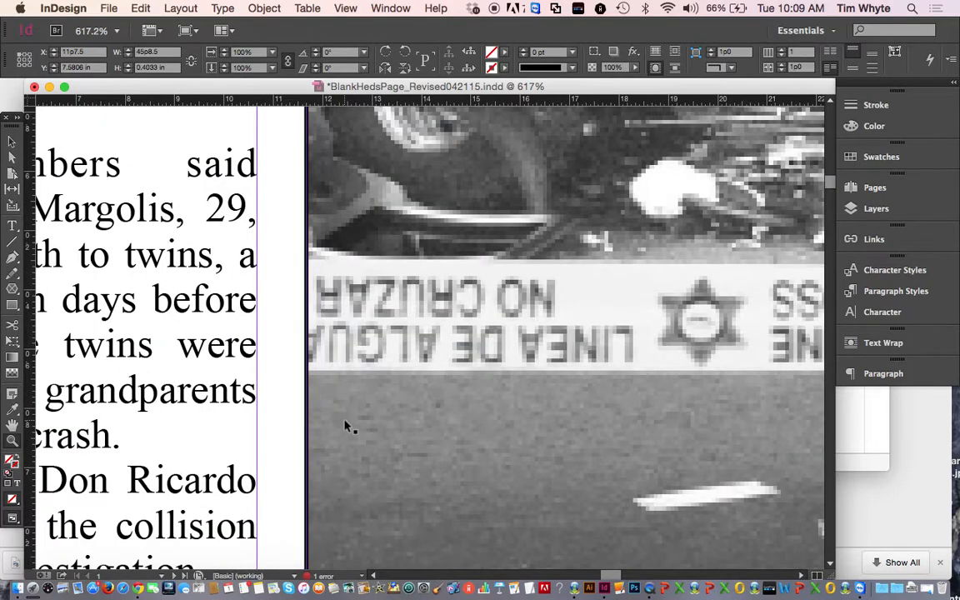
{"action": "key", "text": "super+minus"}
{"action": "key", "text": "super+minus"}
{"action": "key", "text": "super+minus"}
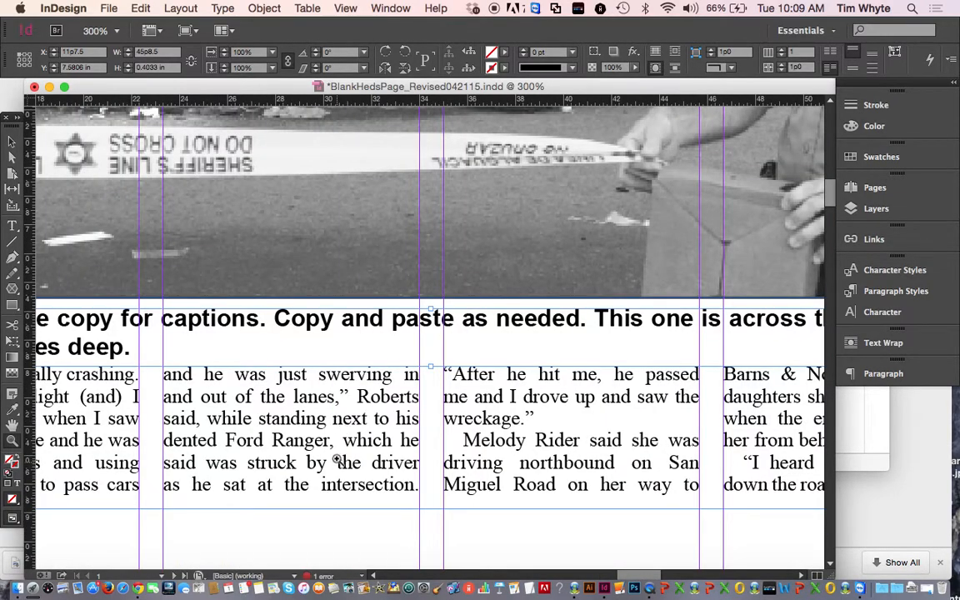
{"action": "scroll", "coordinate": [336, 463], "scroll_direction": "left", "scroll_amount": 10}
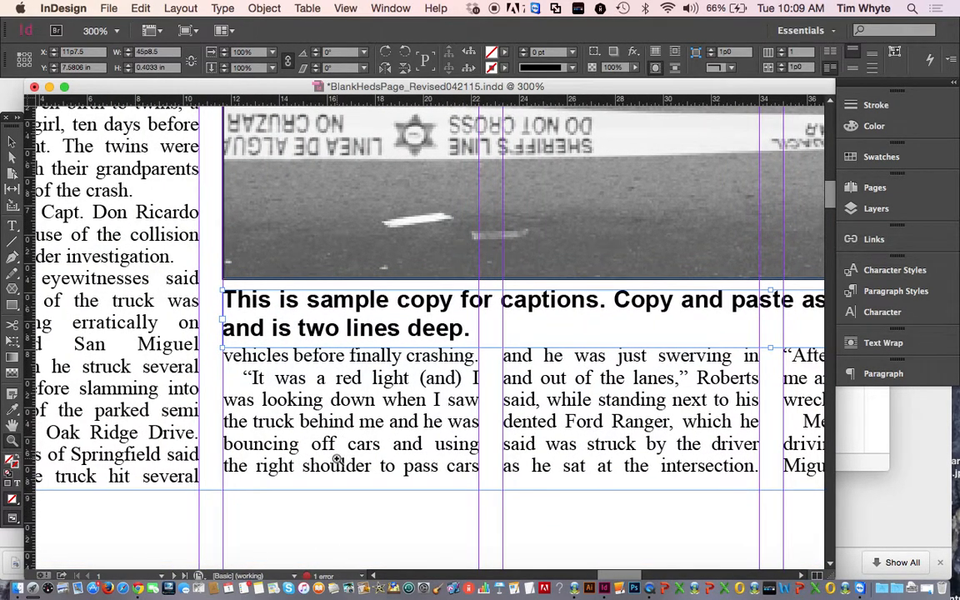
{"action": "left_click", "coordinate": [11, 141]}
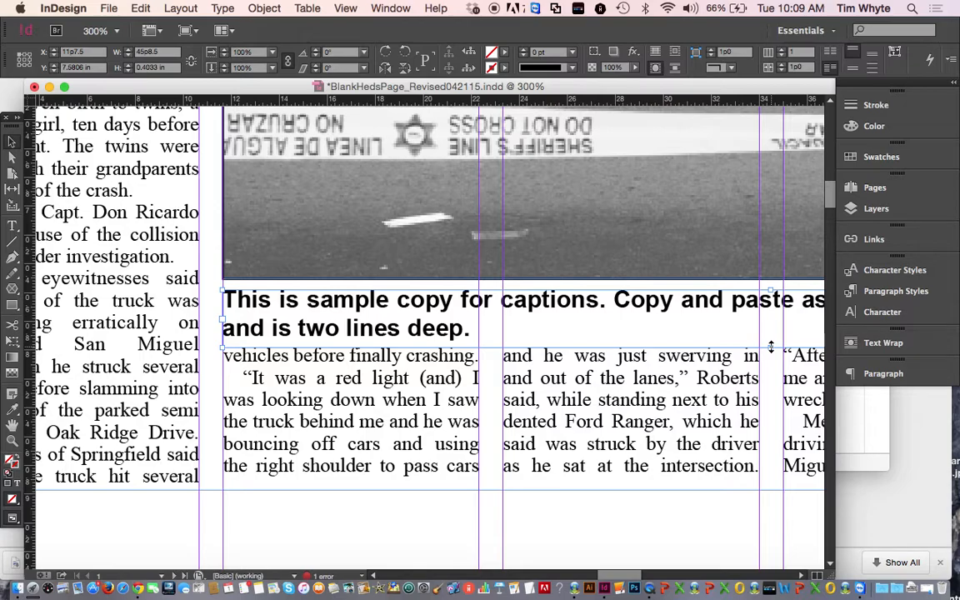
{"action": "left_click_drag", "start_coordinate": [771, 346], "coordinate": [775, 361]}
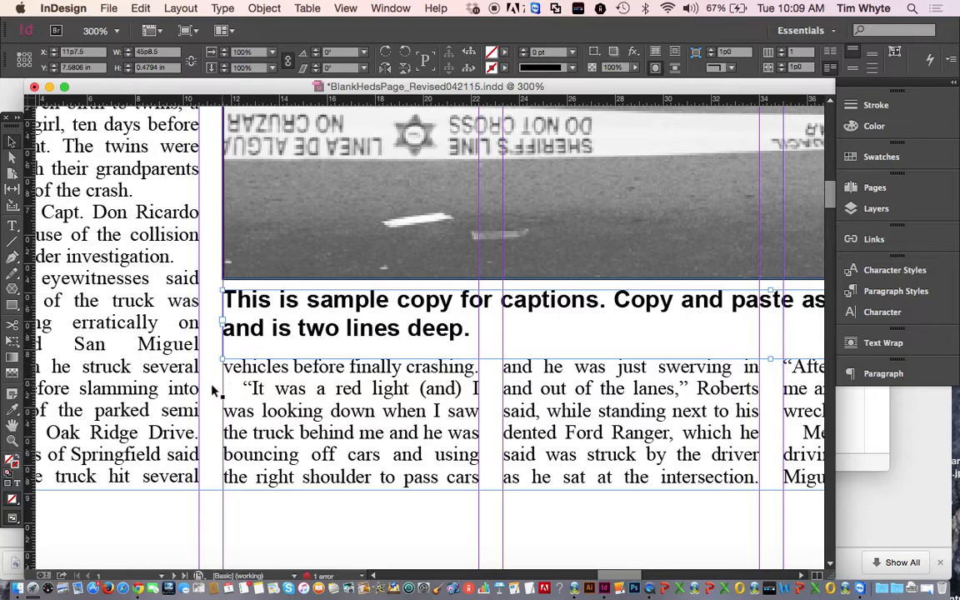
{"action": "left_click", "coordinate": [656, 514]}
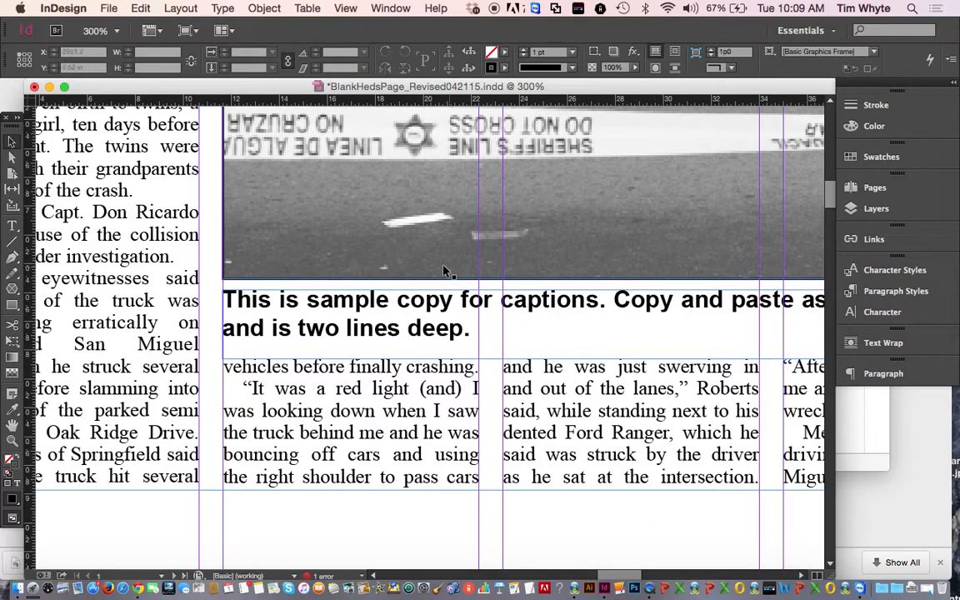
Replace the sample caption text with "captiobn caption caption blah blah blah".
{"action": "left_click", "coordinate": [12, 225]}
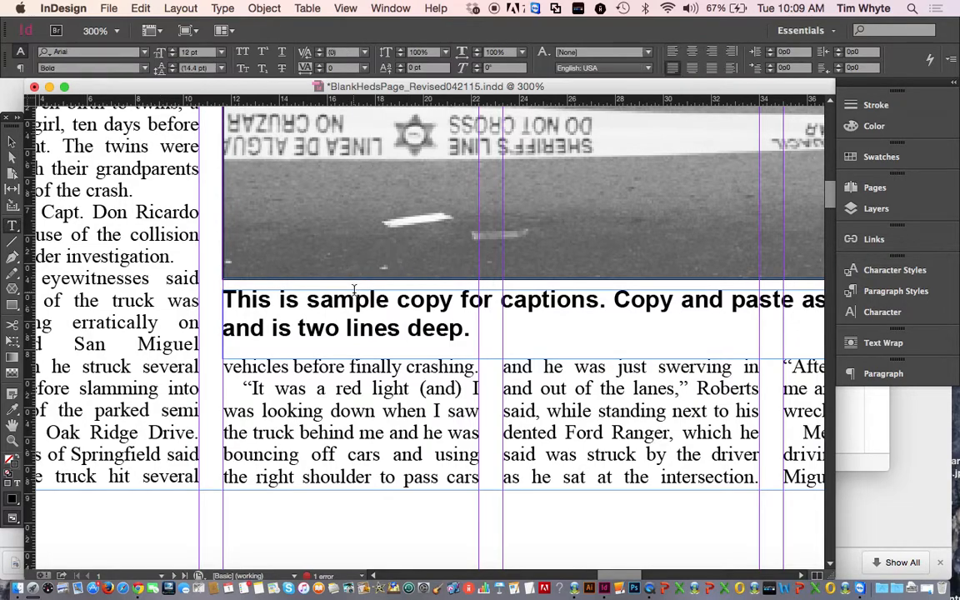
{"action": "left_click", "coordinate": [354, 294]}
{"action": "key", "text": "super+a"}
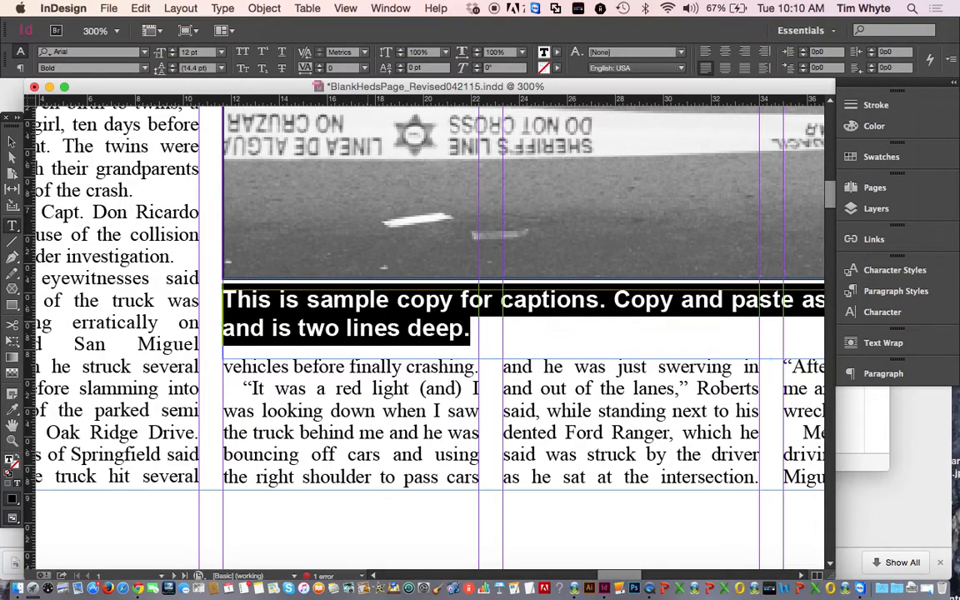
{"action": "type", "text": "capti"}
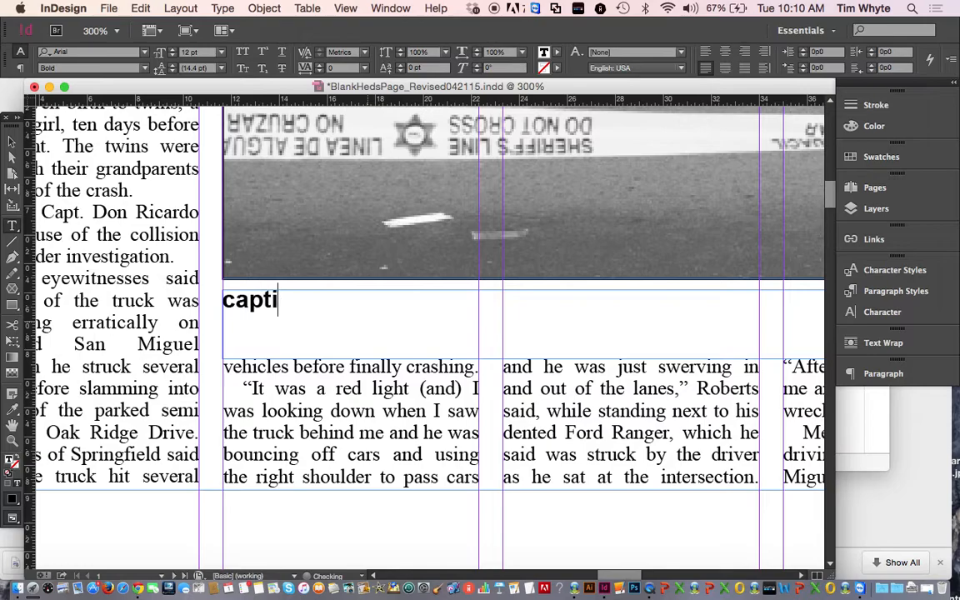
{"action": "type", "text": "obn caption caption "}
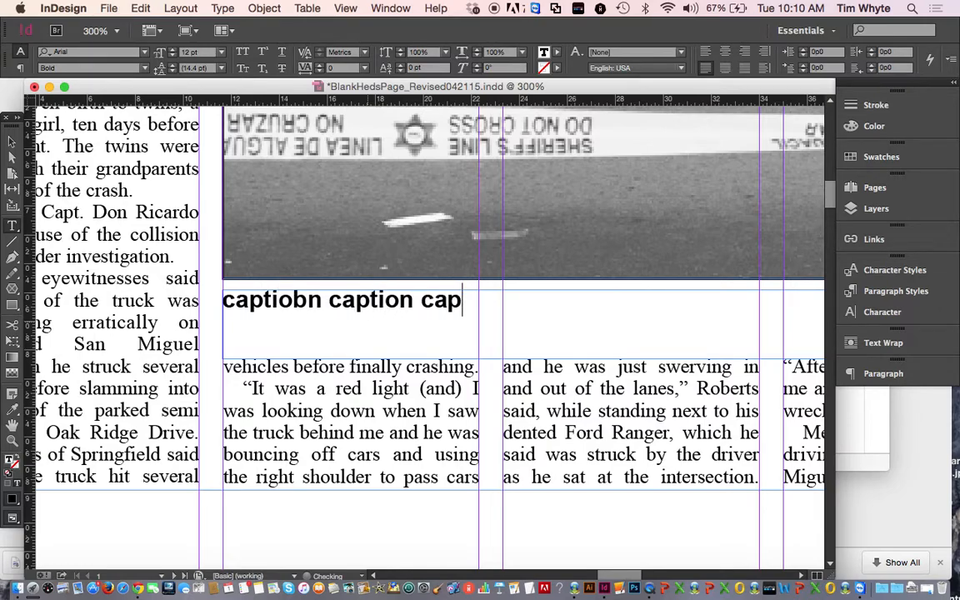
{"action": "type", "text": "blah blah blah"}
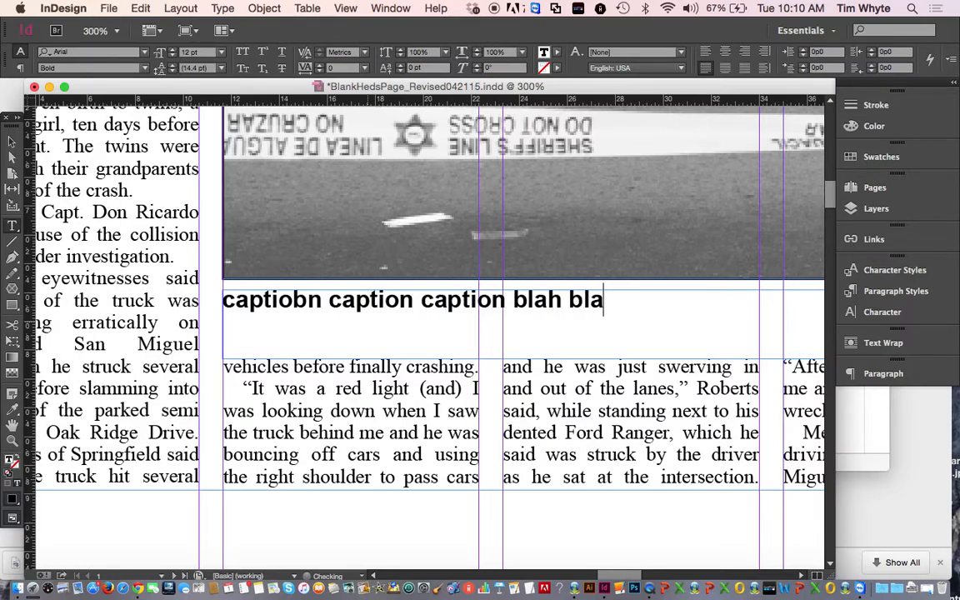
Copy the whole placeholder caption and paste it repeatedly after itself until both caption lines are filled.
{"action": "key", "text": "ctrl+a"}
{"action": "key", "text": "ctrl+c"}
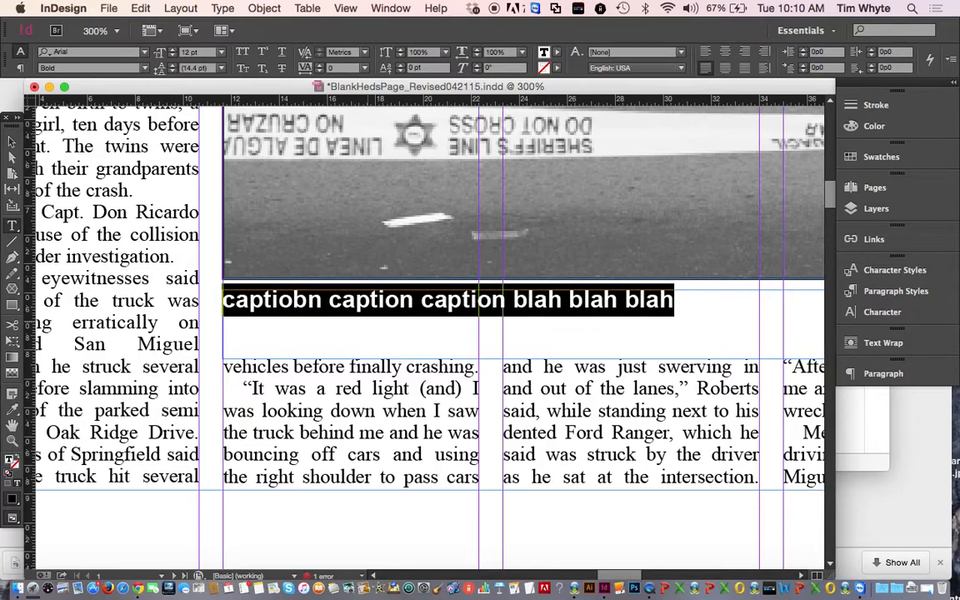
{"action": "key", "text": "Right"}
{"action": "key", "text": "ctrl+v"}
{"action": "key", "text": "super+v"}
{"action": "key", "text": "super+v"}
{"action": "key", "text": "super+v"}
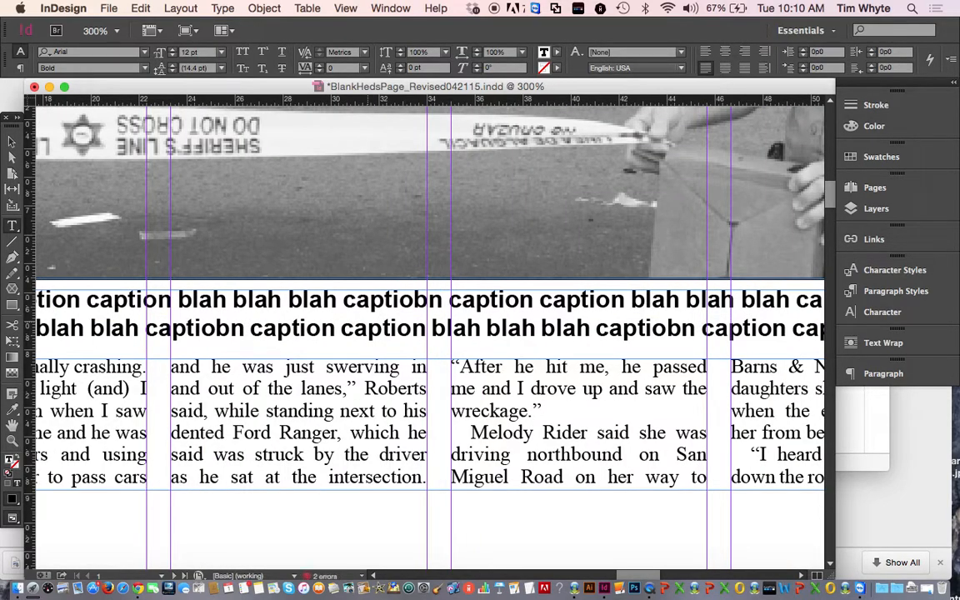
Replace everything after the last "caption" on the caption's second line with a period and finish editing the text.
{"action": "key", "text": "super+minus"}
{"action": "key", "text": "super+minus"}
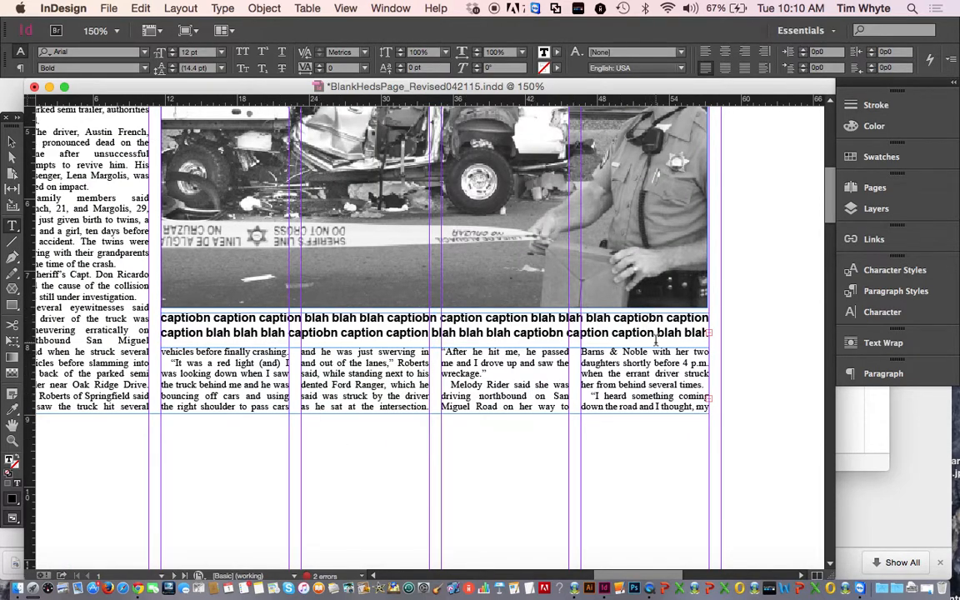
{"action": "left_click_drag", "start_coordinate": [653, 333], "coordinate": [709, 334]}
{"action": "type", "text": "."}
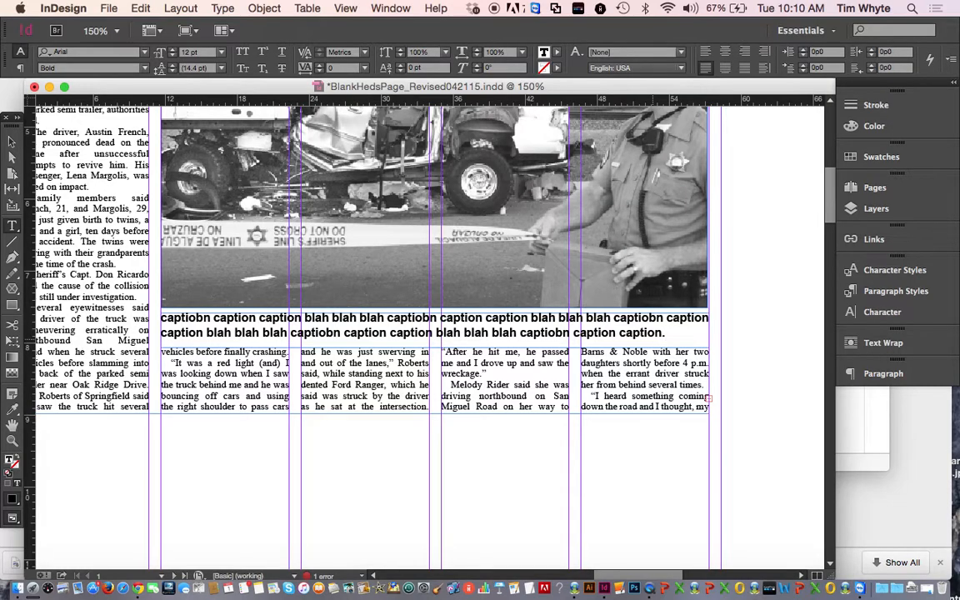
{"action": "key", "text": "Escape"}
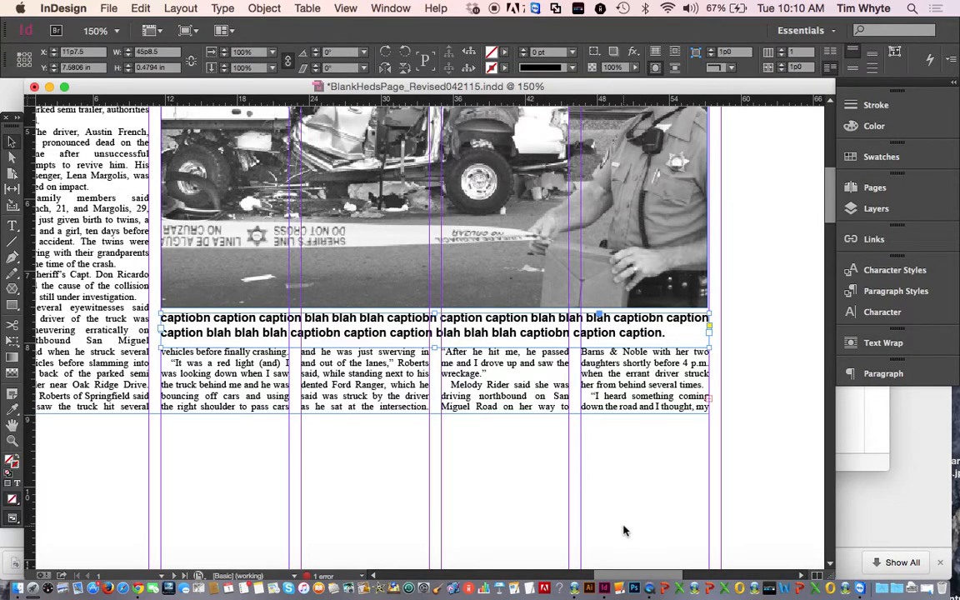
Select the five-column story frame with overset text and apply Fit Frame to Content.
{"action": "scroll", "coordinate": [644, 513], "scroll_direction": "left", "scroll_amount": 3}
{"action": "scroll", "coordinate": [644, 513], "scroll_direction": "down", "scroll_amount": 2}
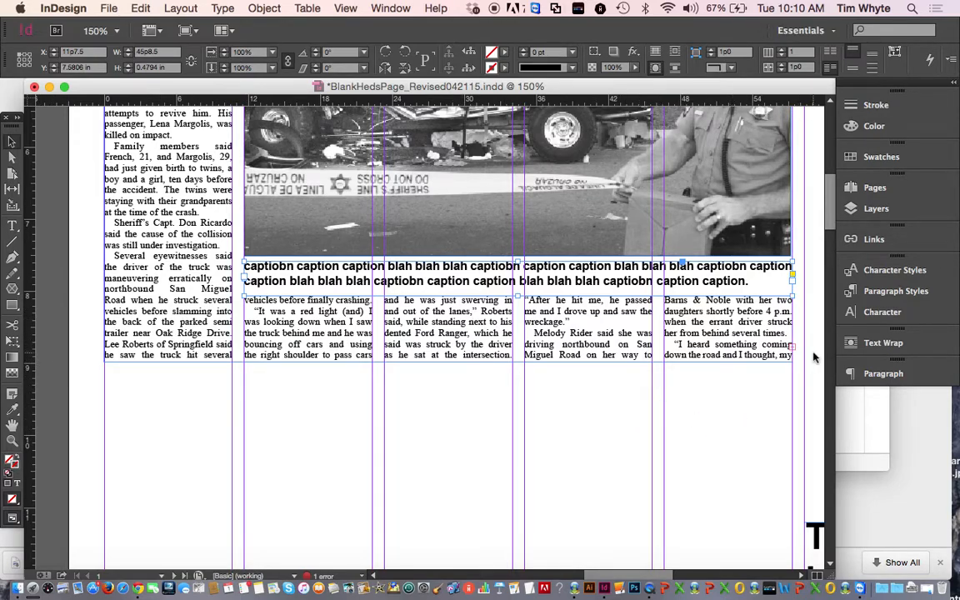
{"action": "scroll", "coordinate": [777, 382], "scroll_direction": "right", "scroll_amount": 3}
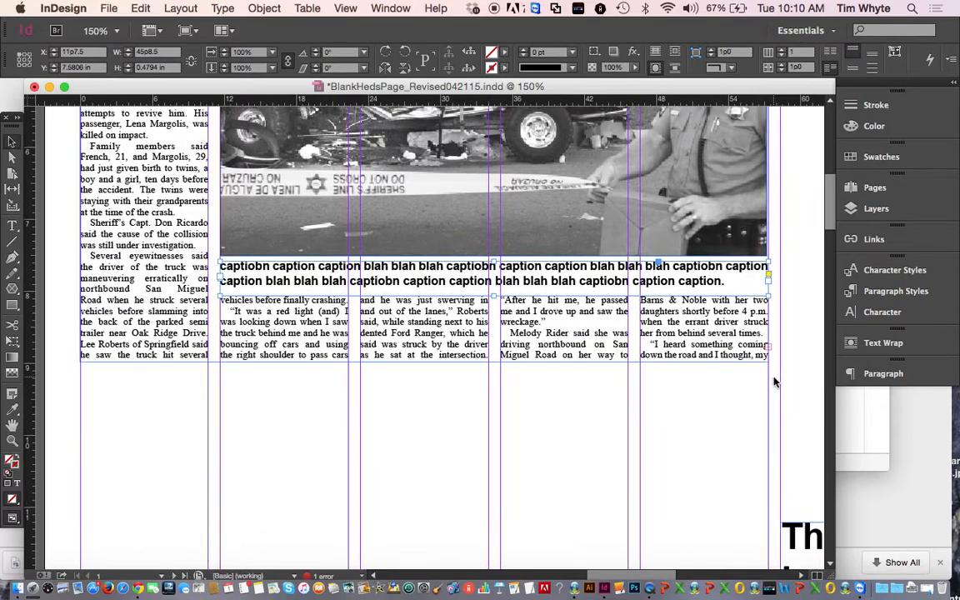
{"action": "scroll", "coordinate": [776, 381], "scroll_direction": "up", "scroll_amount": 2}
{"action": "scroll", "coordinate": [776, 382], "scroll_direction": "right", "scroll_amount": 1}
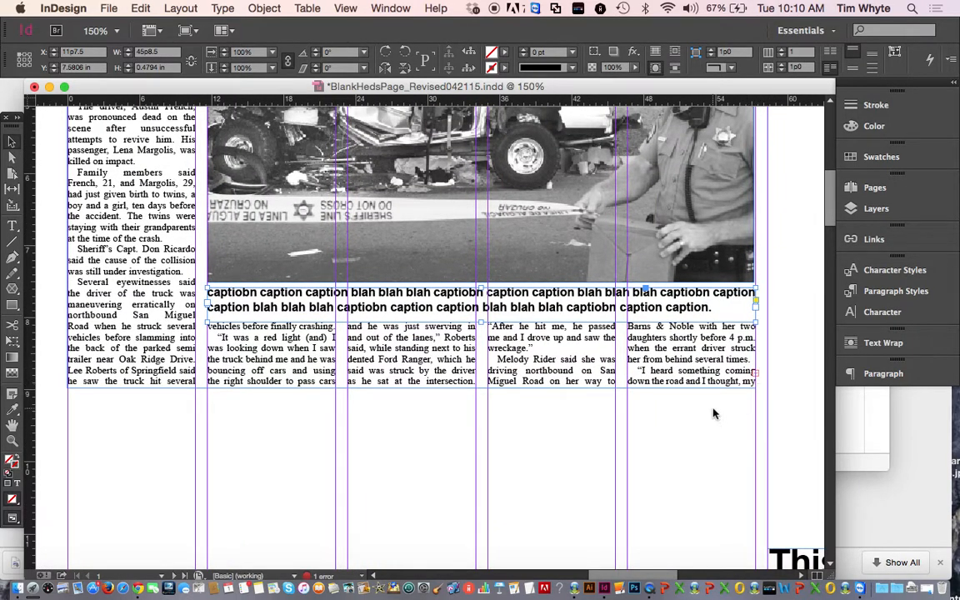
{"action": "key", "text": "super+equal"}
{"action": "key", "text": "super+equal"}
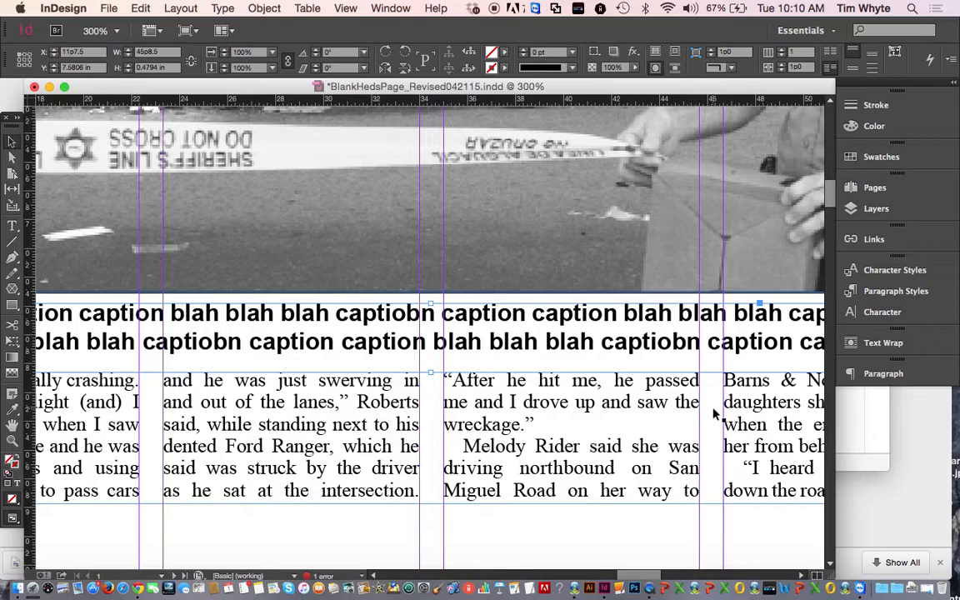
{"action": "scroll", "coordinate": [715, 414], "scroll_direction": "right", "scroll_amount": 10}
{"action": "scroll", "coordinate": [715, 413], "scroll_direction": "up", "scroll_amount": 4}
{"action": "scroll", "coordinate": [714, 413], "scroll_direction": "right", "scroll_amount": 5}
{"action": "scroll", "coordinate": [714, 413], "scroll_direction": "down", "scroll_amount": 10}
{"action": "scroll", "coordinate": [714, 414], "scroll_direction": "up", "scroll_amount": 10}
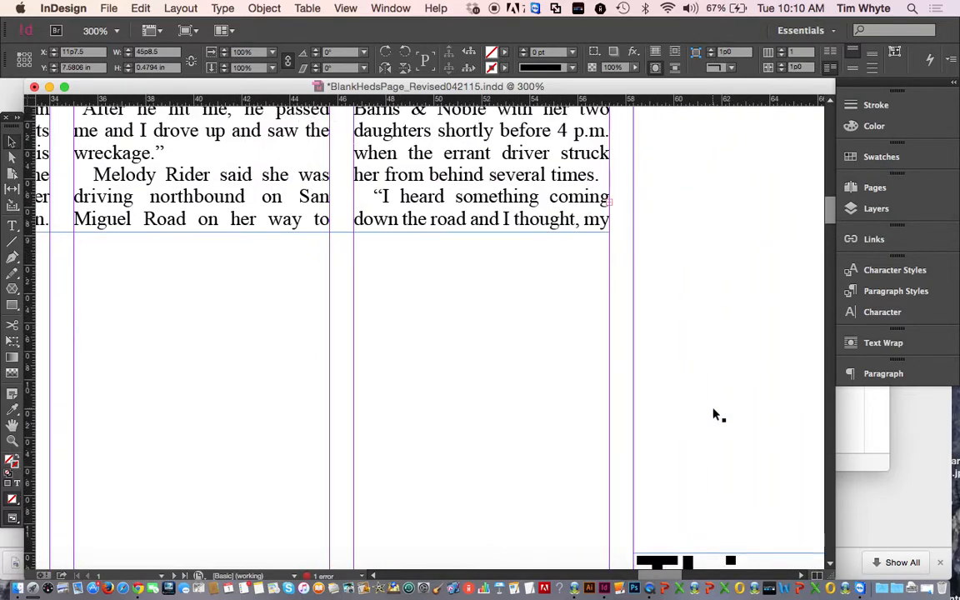
{"action": "scroll", "coordinate": [714, 413], "scroll_direction": "down", "scroll_amount": 6}
{"action": "scroll", "coordinate": [714, 414], "scroll_direction": "left", "scroll_amount": 2}
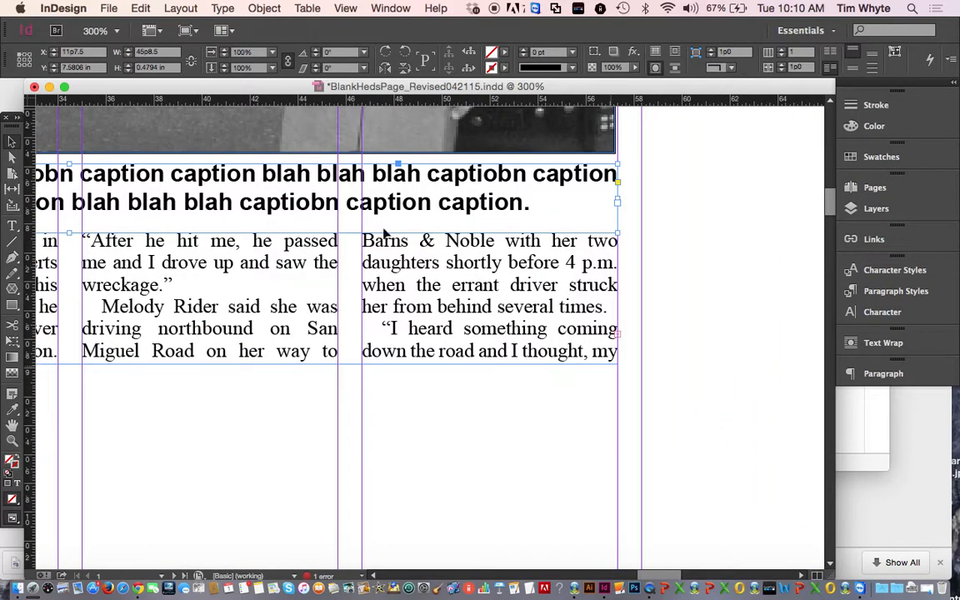
{"action": "left_click", "coordinate": [617, 337]}
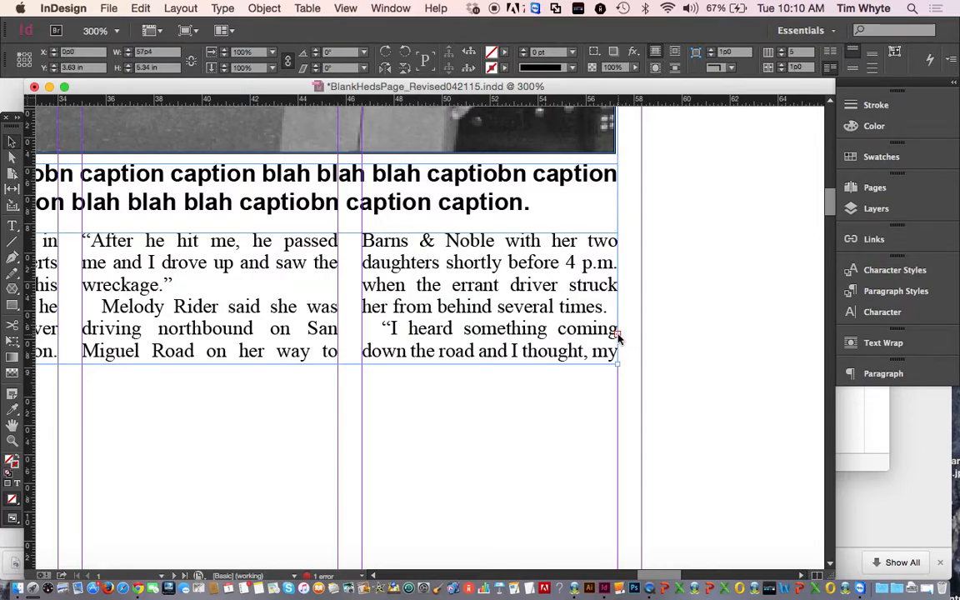
{"action": "key", "text": "alt+super+c"}
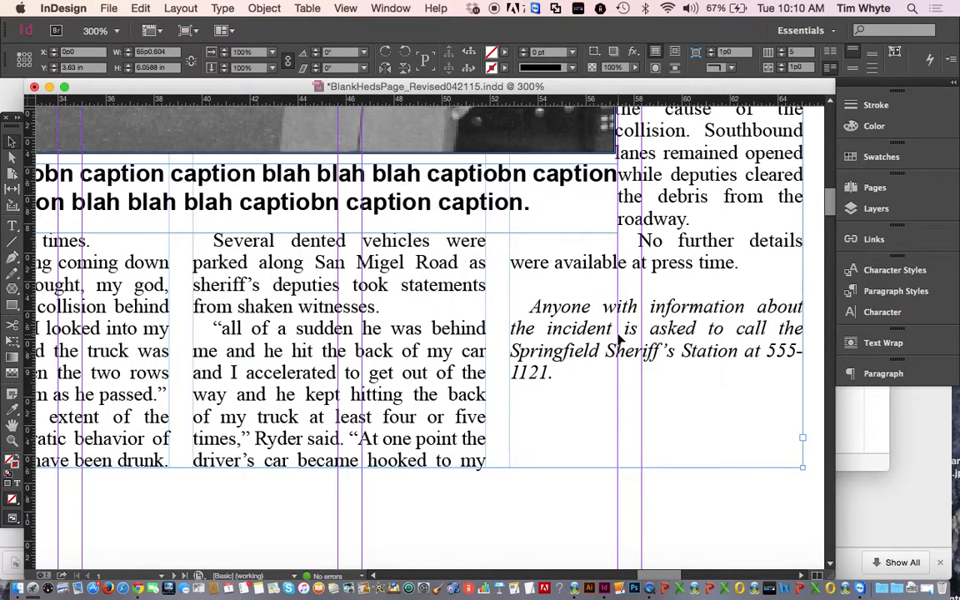
Undo the last frame fitting on the five-column story frame and deselect it.
{"action": "key", "text": "super+z"}
{"action": "left_click", "coordinate": [722, 360]}
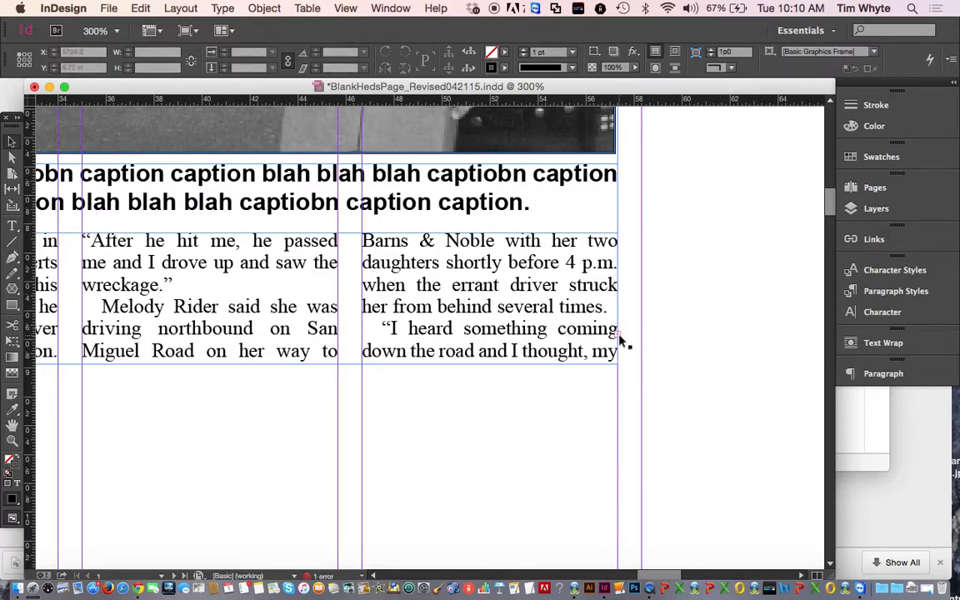
{"action": "double_click", "coordinate": [618, 336]}
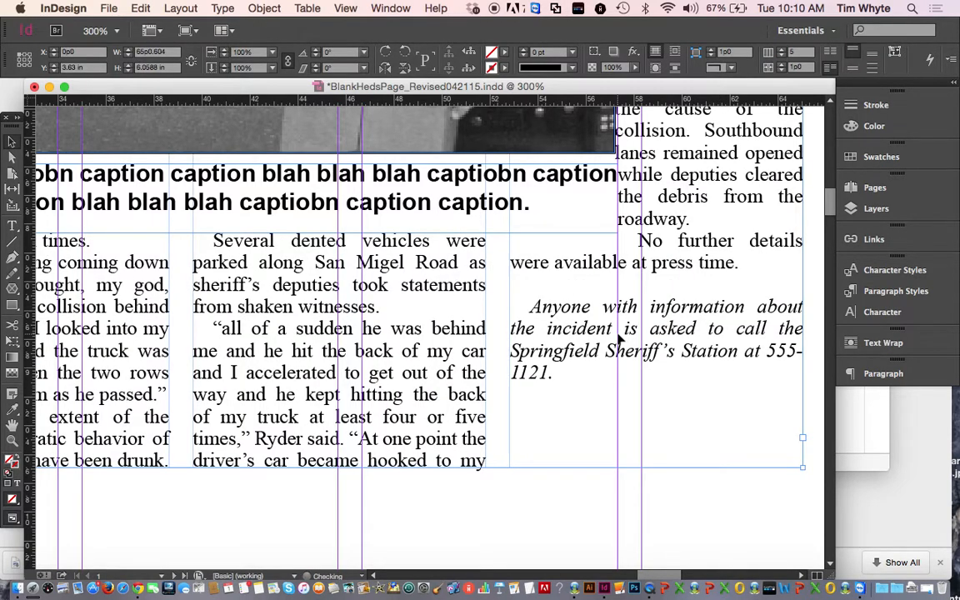
{"action": "key", "text": "super+z"}
{"action": "left_click", "coordinate": [684, 349]}
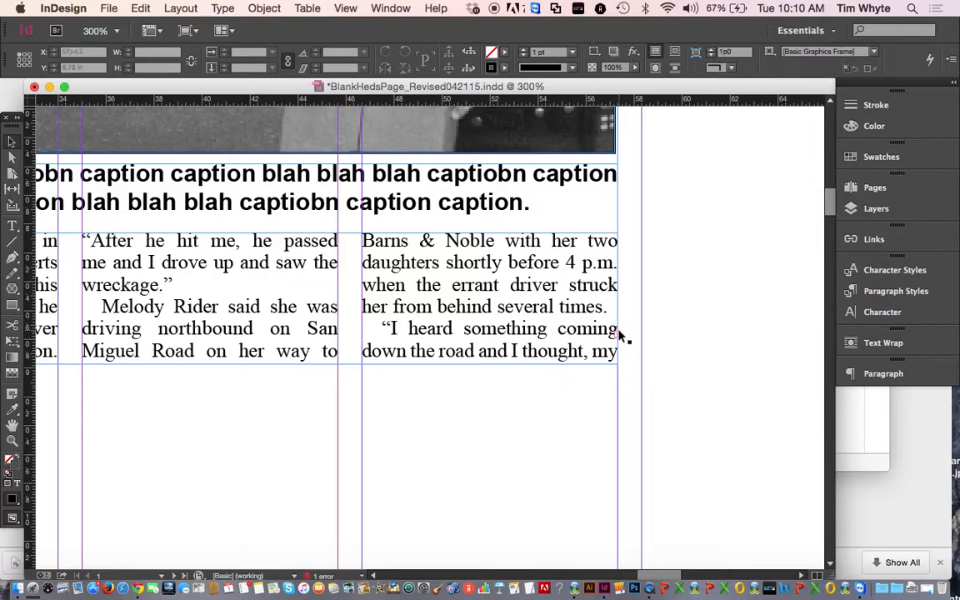
{"action": "left_click", "coordinate": [619, 335]}
{"action": "key", "text": "super+alt+c"}
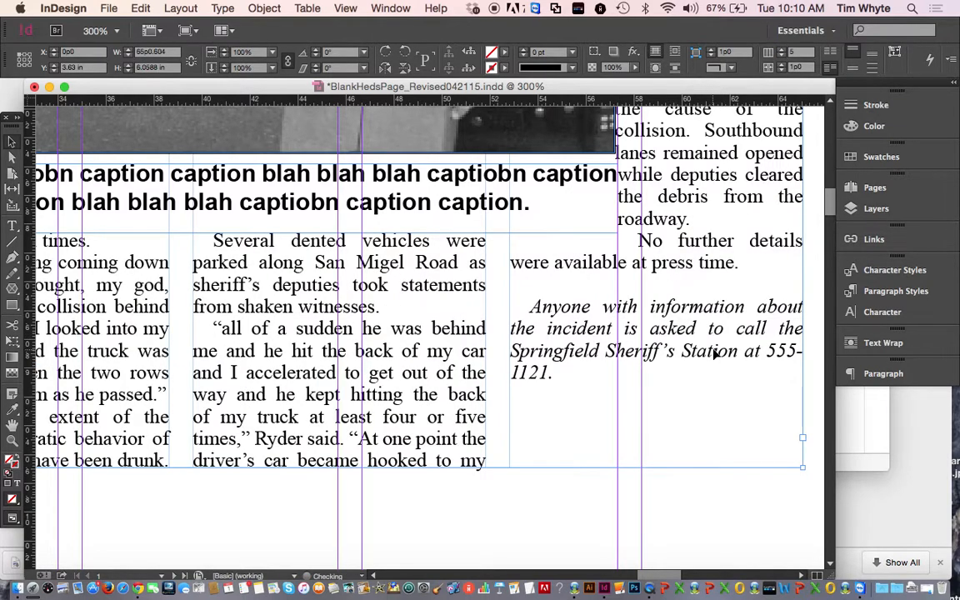
{"action": "key", "text": "super+minus"}
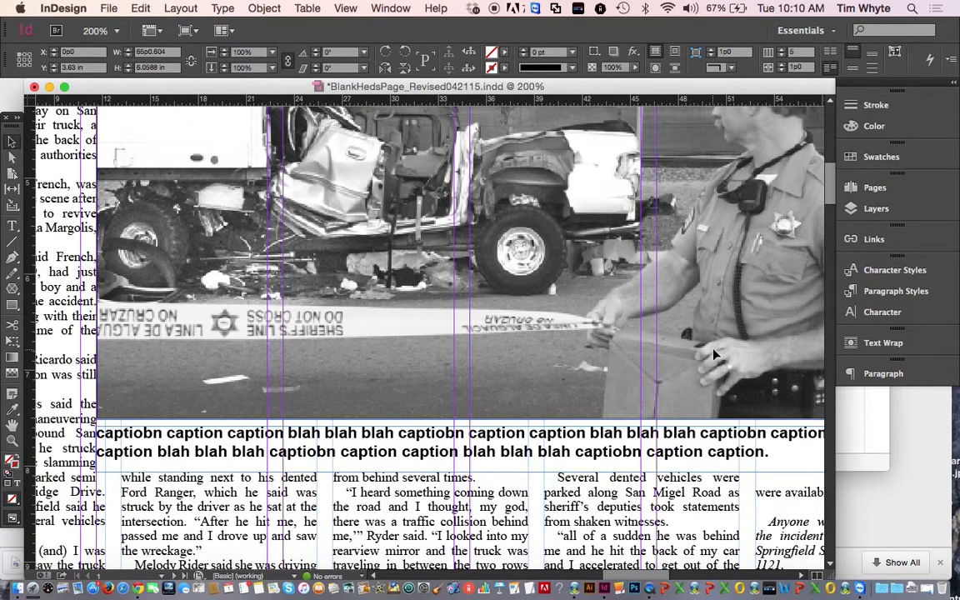
{"action": "key", "text": "super+0"}
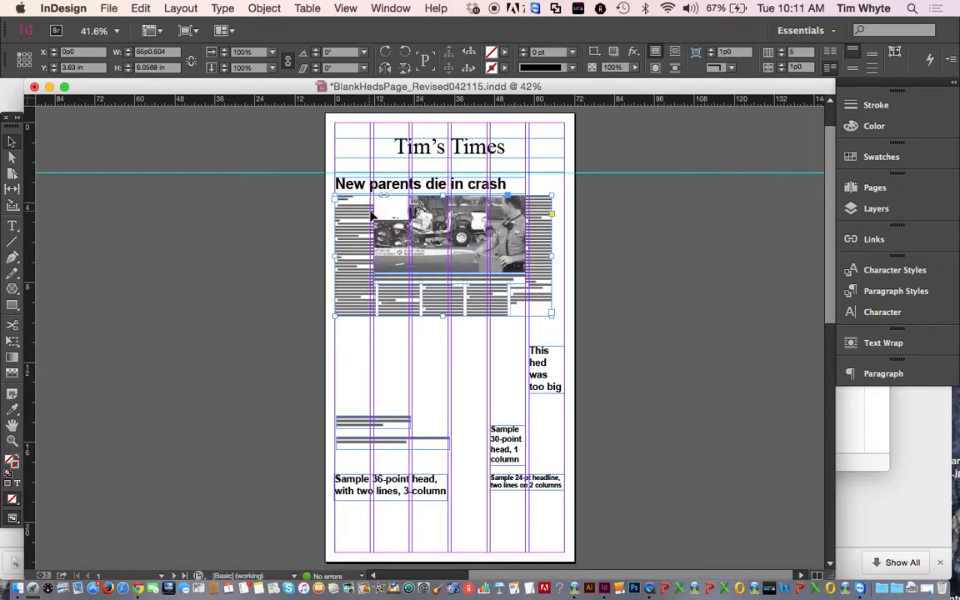
{"action": "key", "text": "super+z"}
Load the overset text from the five-column story frame and flow it into the first column of page 2.
{"action": "left_click", "coordinate": [12, 440]}
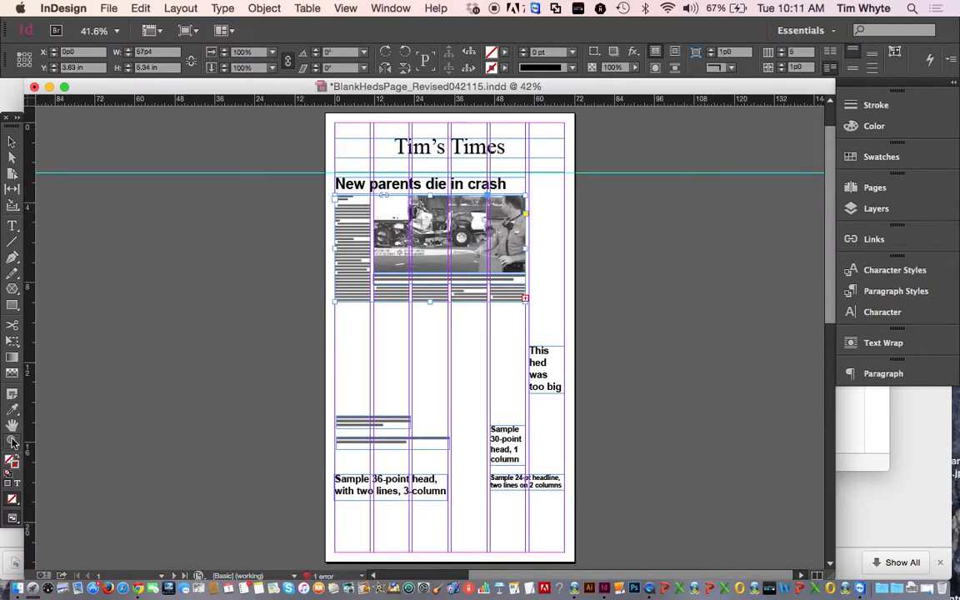
{"action": "left_click_drag", "start_coordinate": [548, 308], "coordinate": [477, 237]}
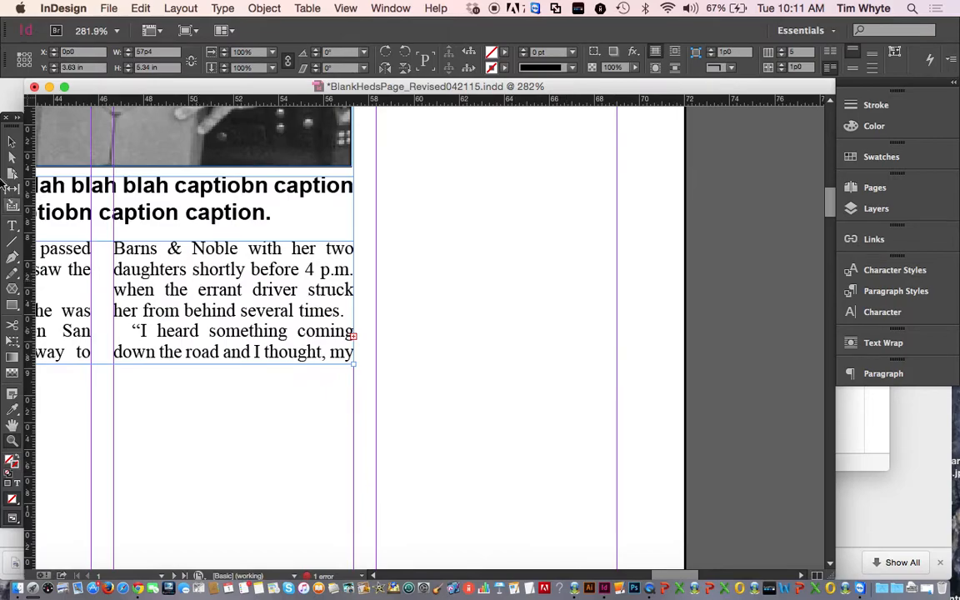
{"action": "left_click", "coordinate": [12, 143]}
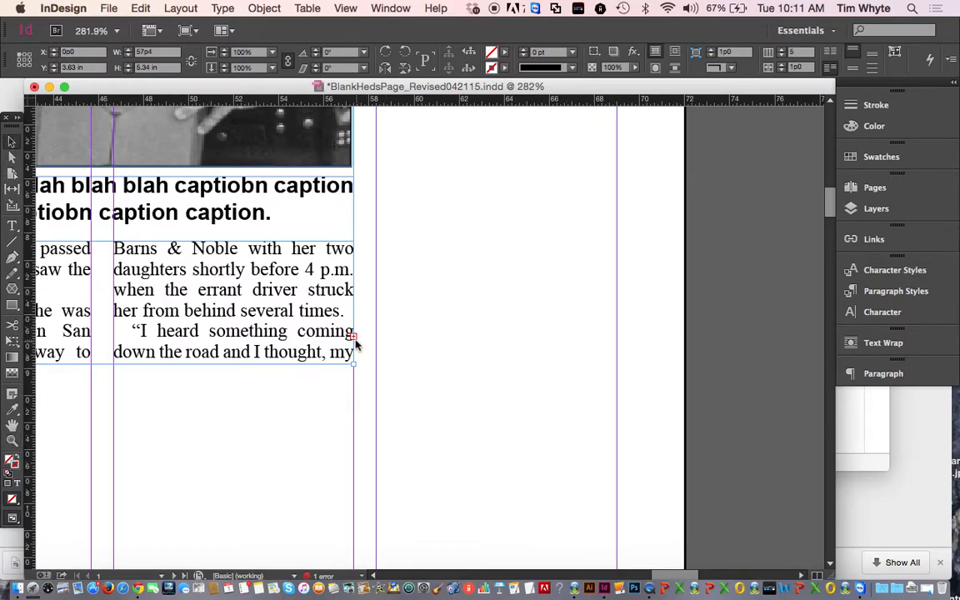
{"action": "left_click", "coordinate": [354, 339]}
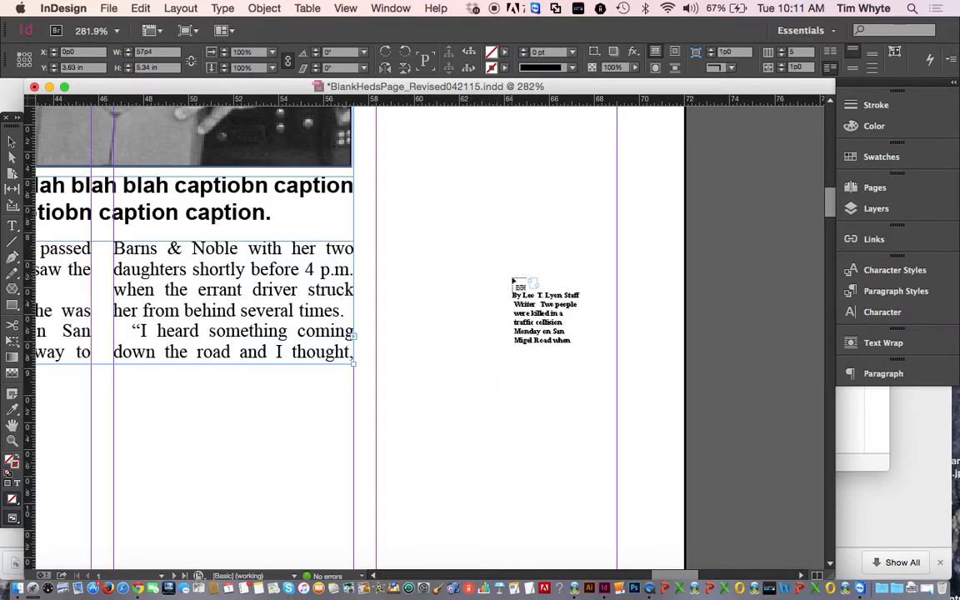
{"action": "key", "text": "super+minus"}
{"action": "key", "text": "super+minus"}
{"action": "key", "text": "super+minus"}
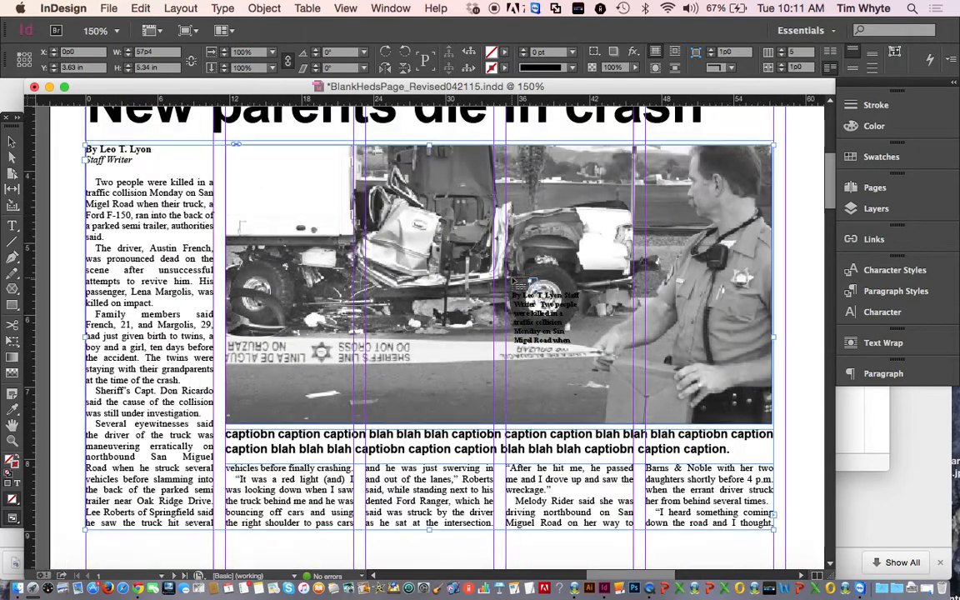
{"action": "key", "text": "super+minus"}
{"action": "key", "text": "super+minus"}
{"action": "key", "text": "super+minus"}
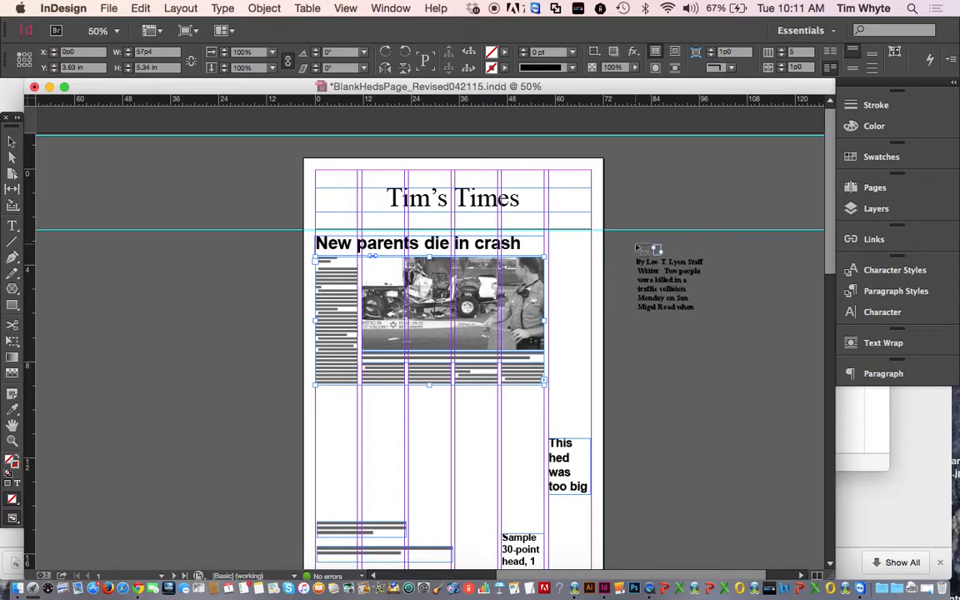
{"action": "scroll", "coordinate": [637, 247], "scroll_direction": "down", "scroll_amount": 15}
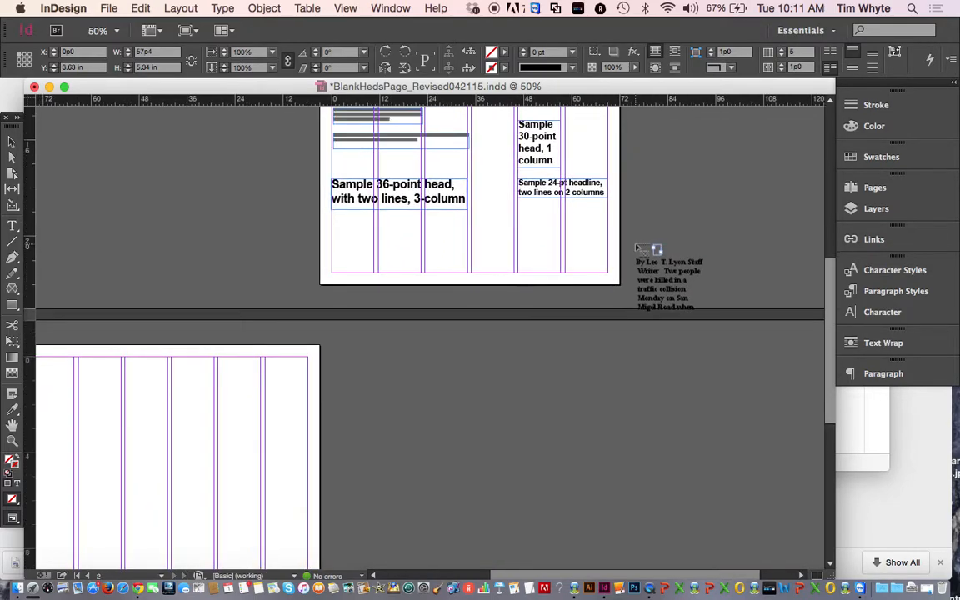
{"action": "scroll", "coordinate": [156, 337], "scroll_direction": "left", "scroll_amount": 4}
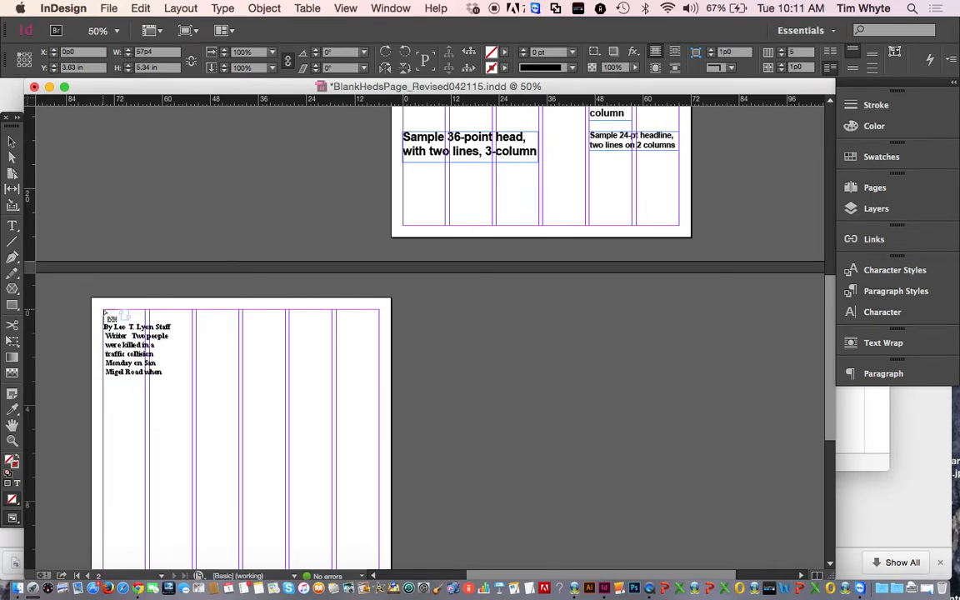
{"action": "left_click", "coordinate": [105, 314]}
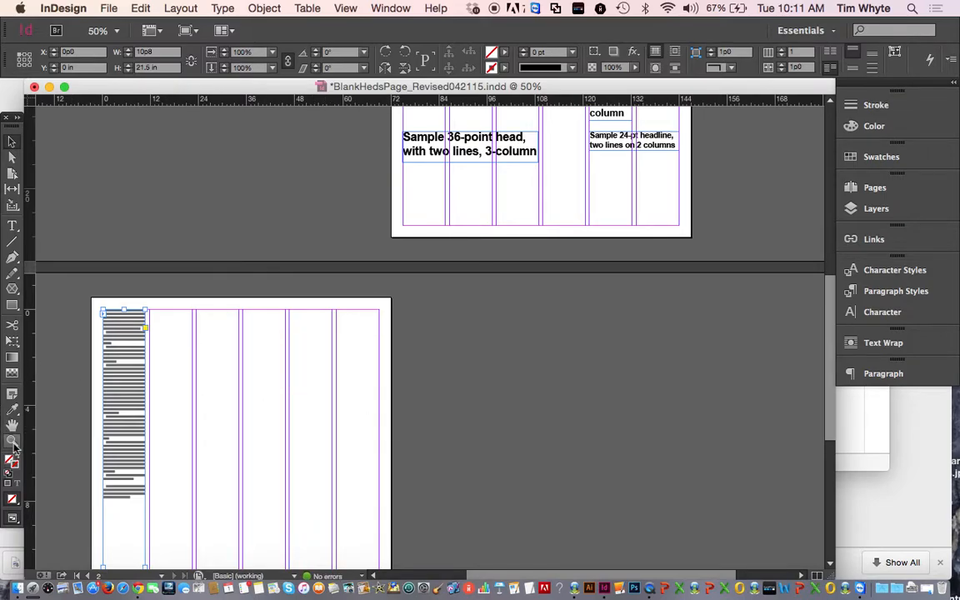
Examine the continued story text on page 2 and compare it with the end of the story on page 1.
{"action": "key", "text": "super+1"}
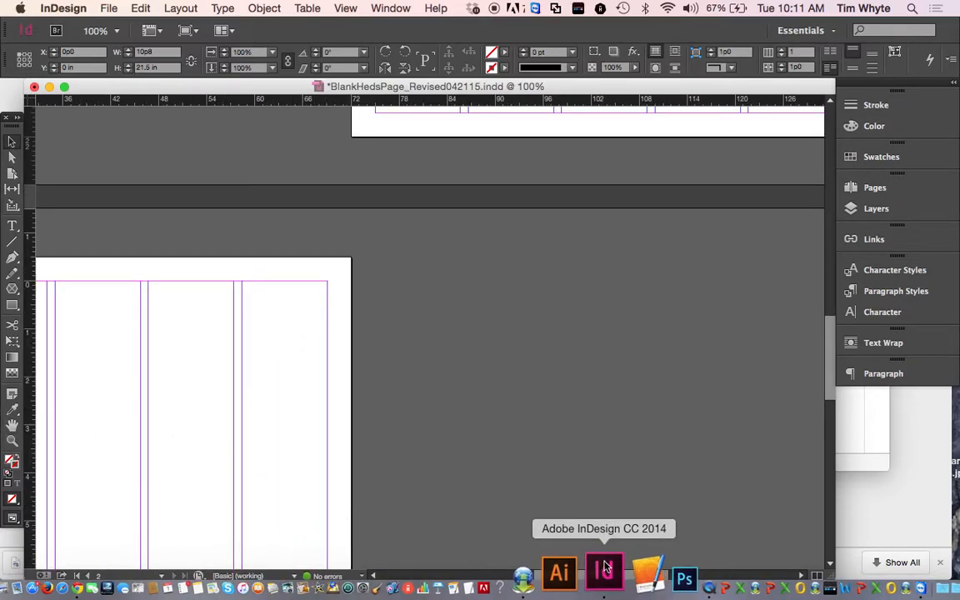
{"action": "scroll", "coordinate": [633, 417], "scroll_direction": "left", "scroll_amount": 8}
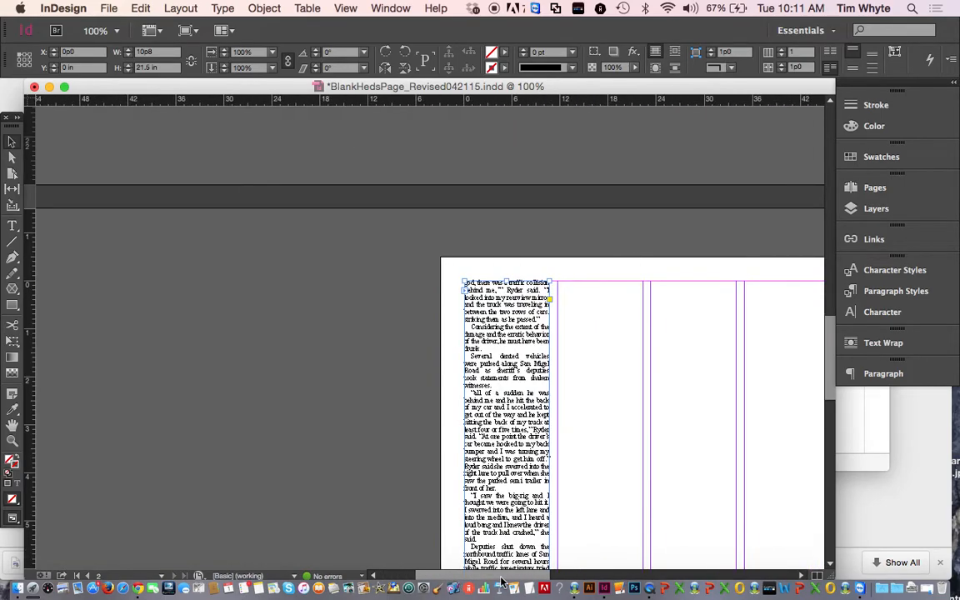
{"action": "scroll", "coordinate": [642, 377], "scroll_direction": "down", "scroll_amount": 5}
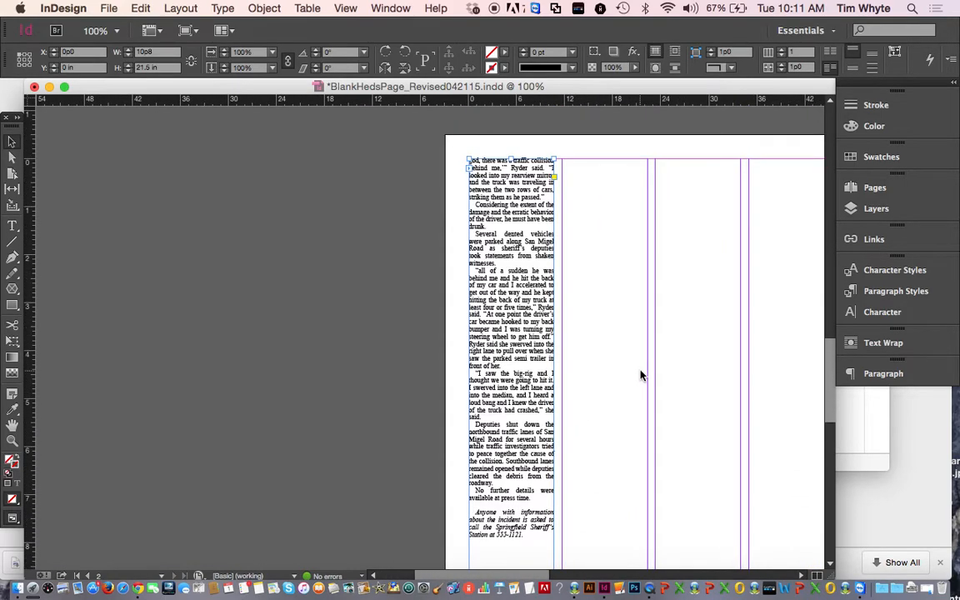
{"action": "scroll", "coordinate": [642, 377], "scroll_direction": "right", "scroll_amount": 2}
{"action": "scroll", "coordinate": [640, 376], "scroll_direction": "up", "scroll_amount": 15}
{"action": "scroll", "coordinate": [640, 376], "scroll_direction": "right", "scroll_amount": 5}
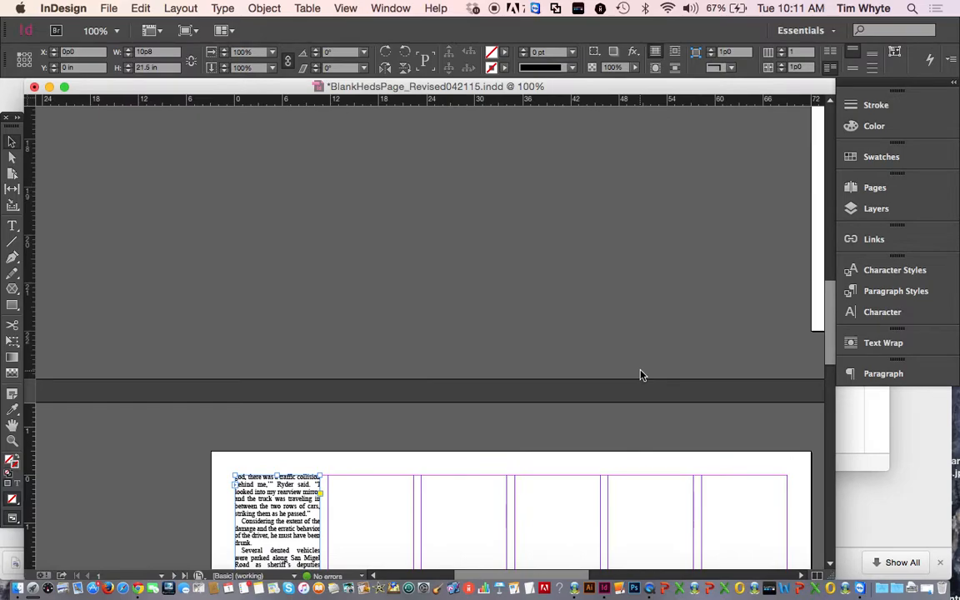
{"action": "scroll", "coordinate": [641, 376], "scroll_direction": "right", "scroll_amount": 6}
{"action": "scroll", "coordinate": [640, 376], "scroll_direction": "up", "scroll_amount": 12}
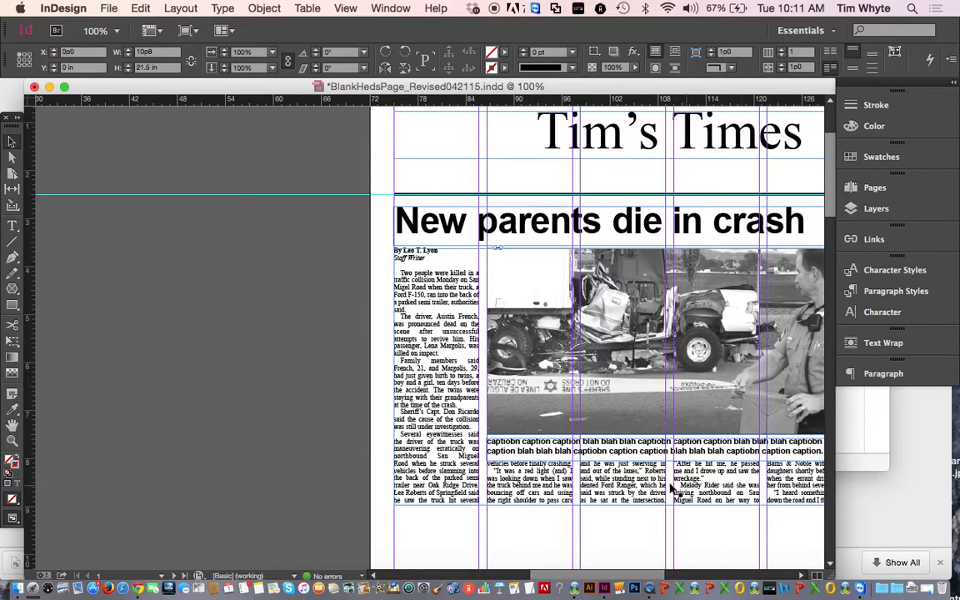
{"action": "scroll", "coordinate": [464, 471], "scroll_direction": "down", "scroll_amount": 4}
{"action": "scroll", "coordinate": [464, 471], "scroll_direction": "down", "scroll_amount": 15}
{"action": "scroll", "coordinate": [464, 471], "scroll_direction": "left", "scroll_amount": 5}
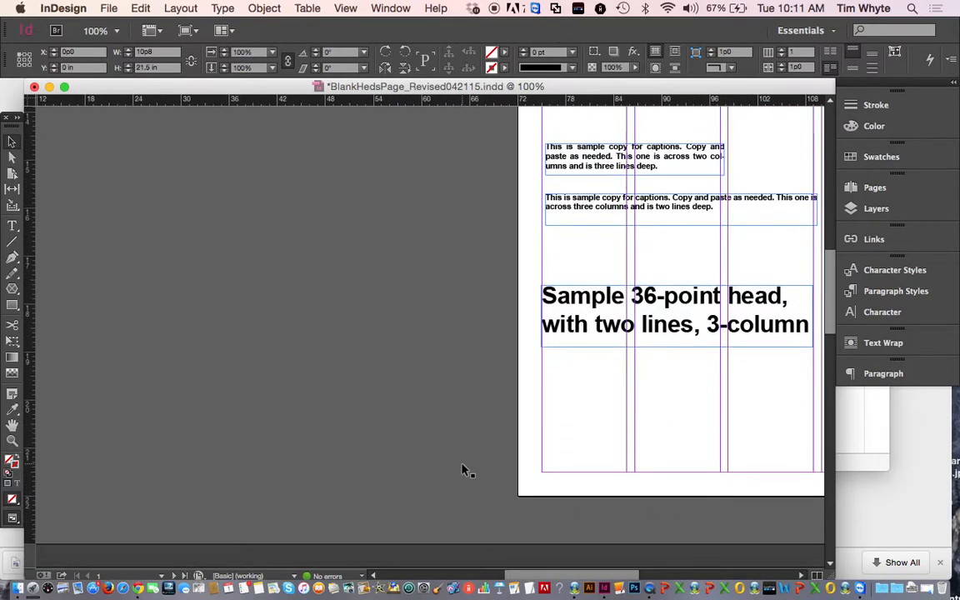
{"action": "scroll", "coordinate": [465, 471], "scroll_direction": "down", "scroll_amount": 5}
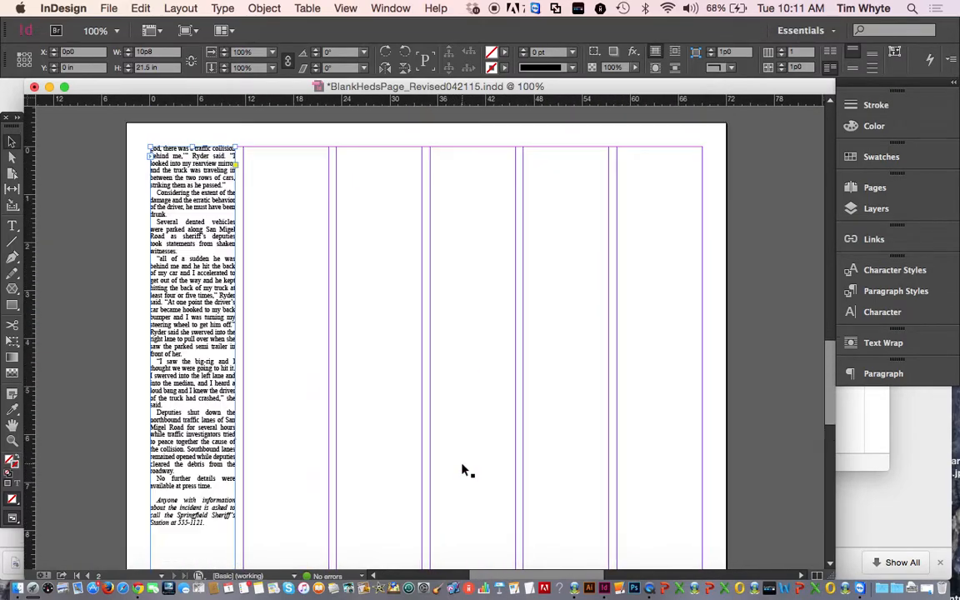
{"action": "scroll", "coordinate": [464, 471], "scroll_direction": "up", "scroll_amount": 15}
{"action": "scroll", "coordinate": [465, 471], "scroll_direction": "right", "scroll_amount": 6}
{"action": "scroll", "coordinate": [464, 470], "scroll_direction": "up", "scroll_amount": 11}
{"action": "scroll", "coordinate": [465, 469], "scroll_direction": "right", "scroll_amount": 6}
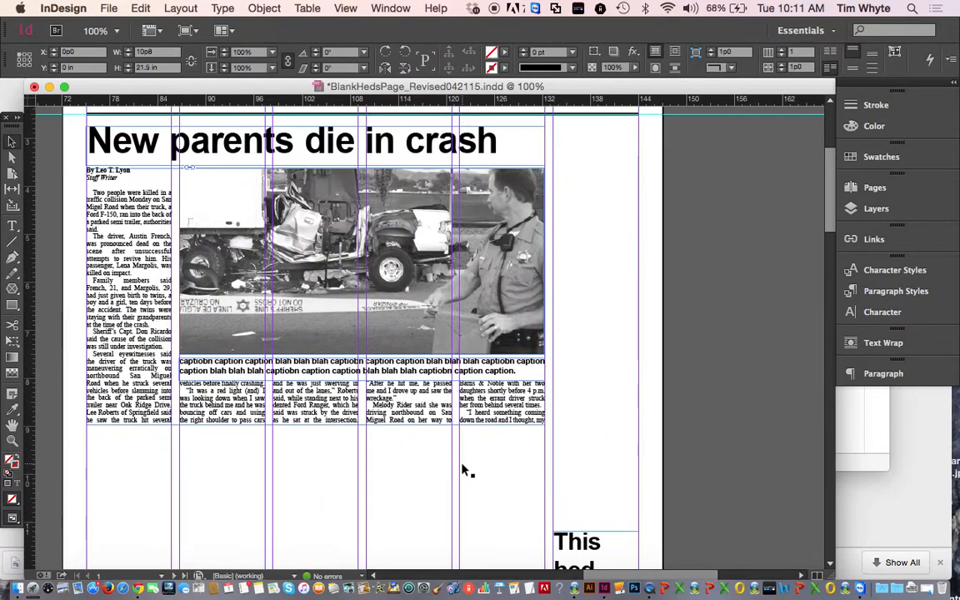
Create a text frame about 10p8 wide and 0.24 in high below the page 1 story's last column, reading "See CRASH, page 2".
{"action": "left_click", "coordinate": [11, 441]}
{"action": "left_click_drag", "start_coordinate": [428, 368], "coordinate": [594, 481]}
{"action": "left_click", "coordinate": [11, 141]}
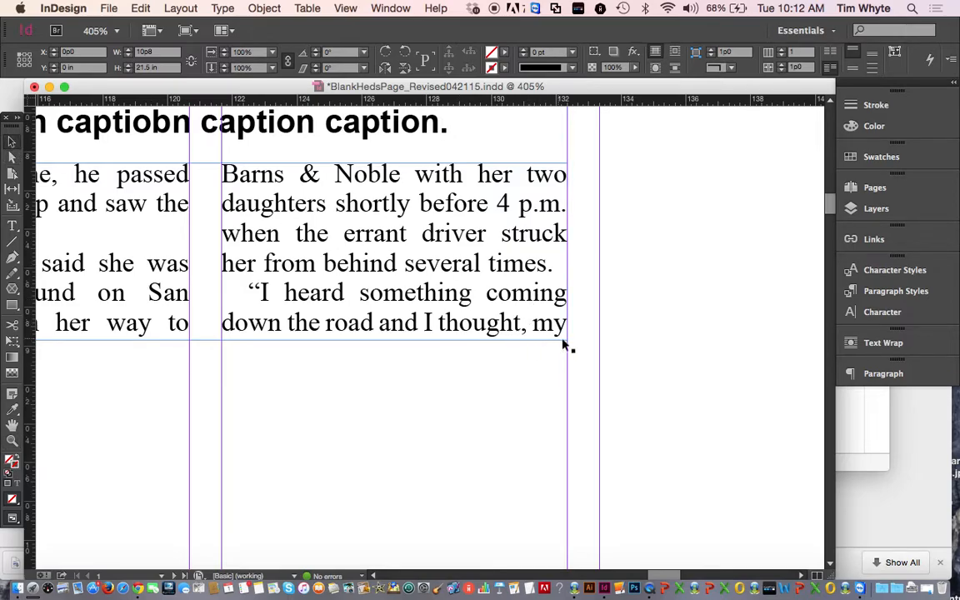
{"action": "left_click", "coordinate": [13, 226]}
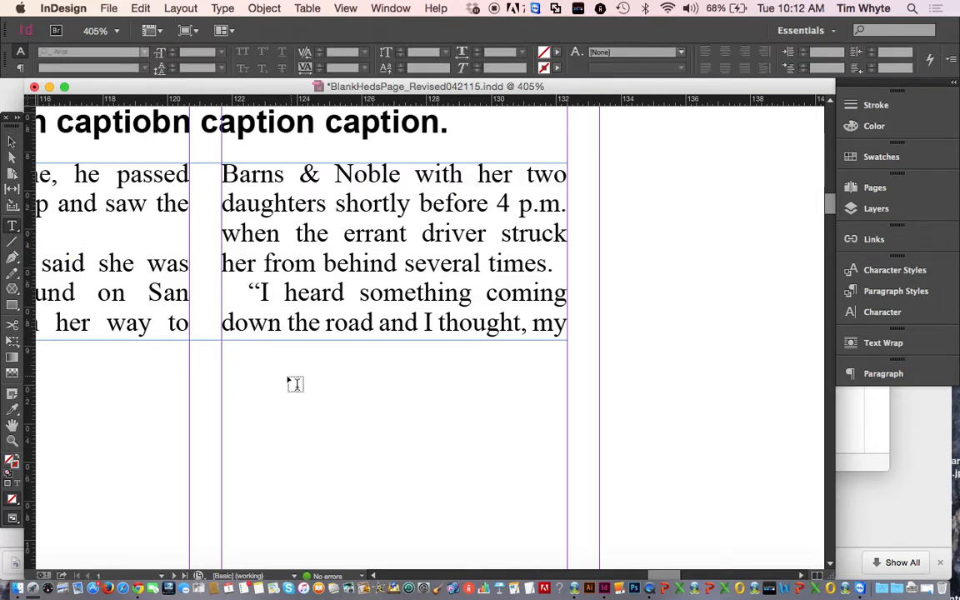
{"action": "left_click_drag", "start_coordinate": [225, 350], "coordinate": [574, 393]}
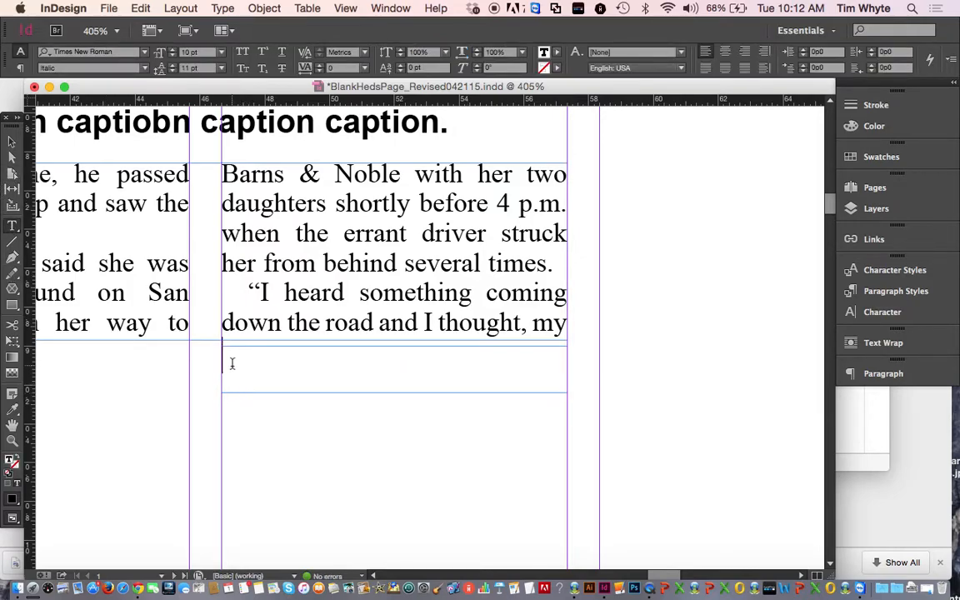
{"action": "type", "text": "See CRA"}
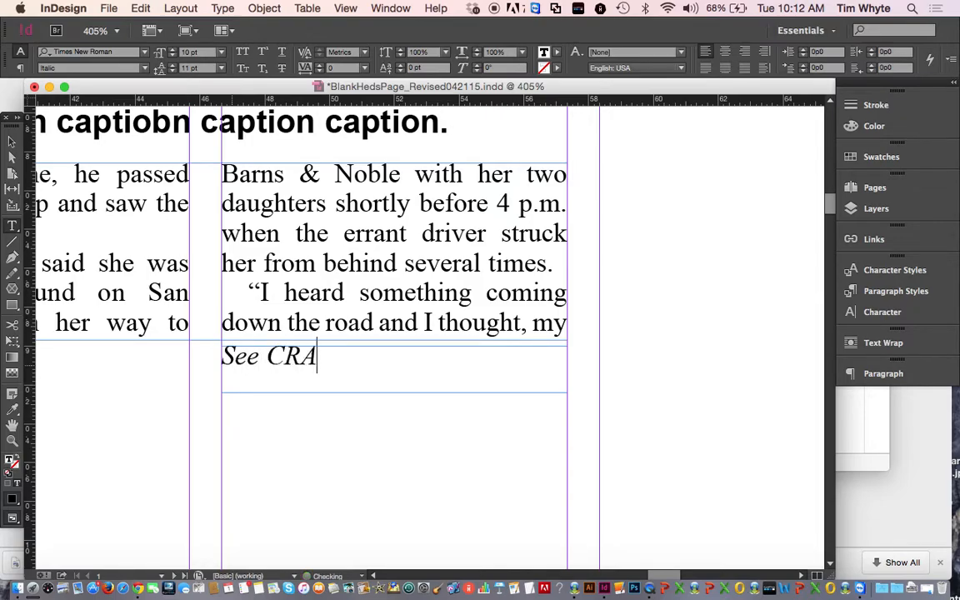
{"action": "type", "text": "SHm"}
{"action": "key", "text": "BackSpace"}
{"action": "key", "text": "BackSpace"}
{"action": "type", "text": ", page 2"}
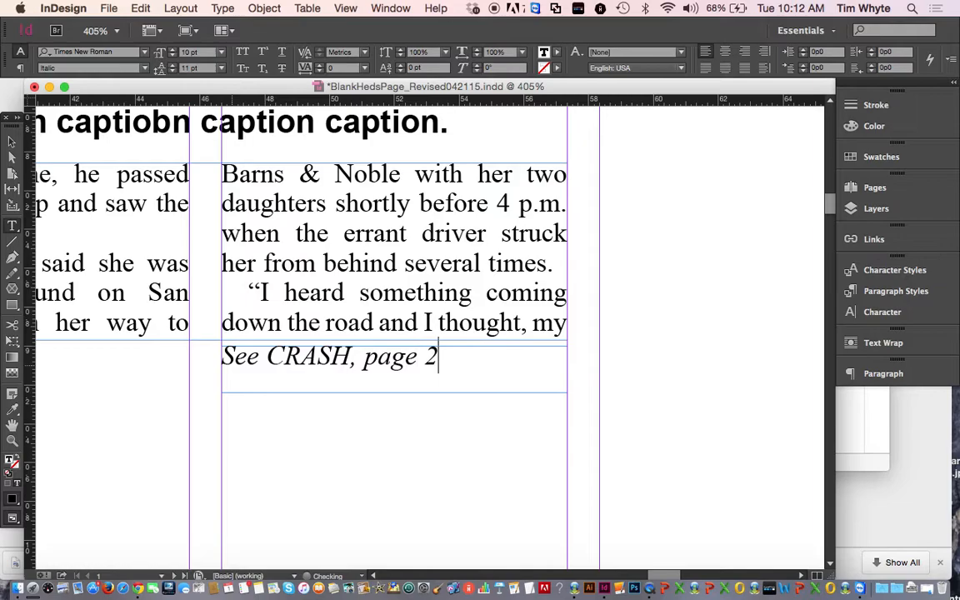
Set the whole "See CRASH, page 2" line in Bold and align it right.
{"action": "key", "text": "super+a"}
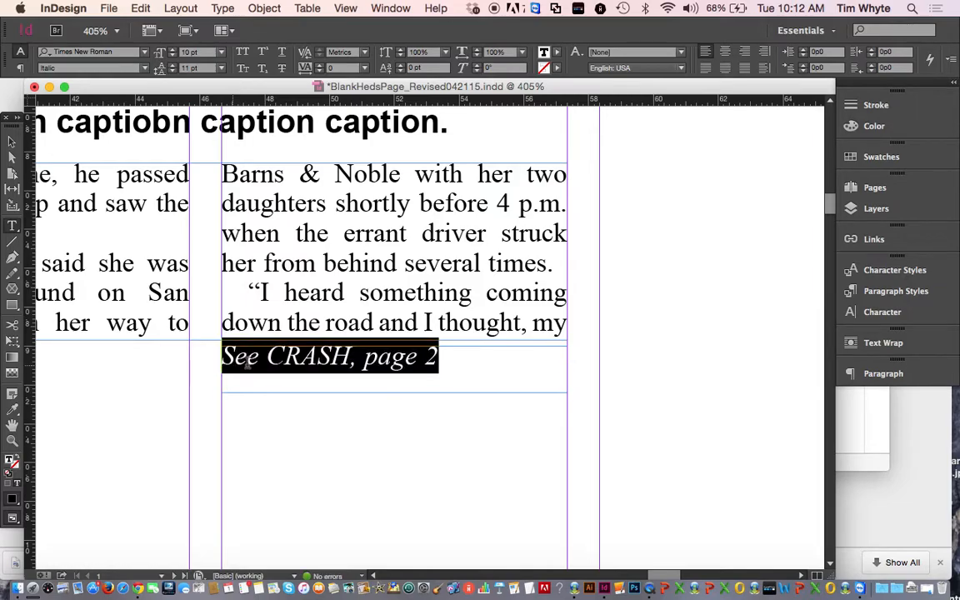
{"action": "left_click", "coordinate": [145, 68]}
{"action": "left_click", "coordinate": [145, 69]}
{"action": "left_click", "coordinate": [145, 69]}
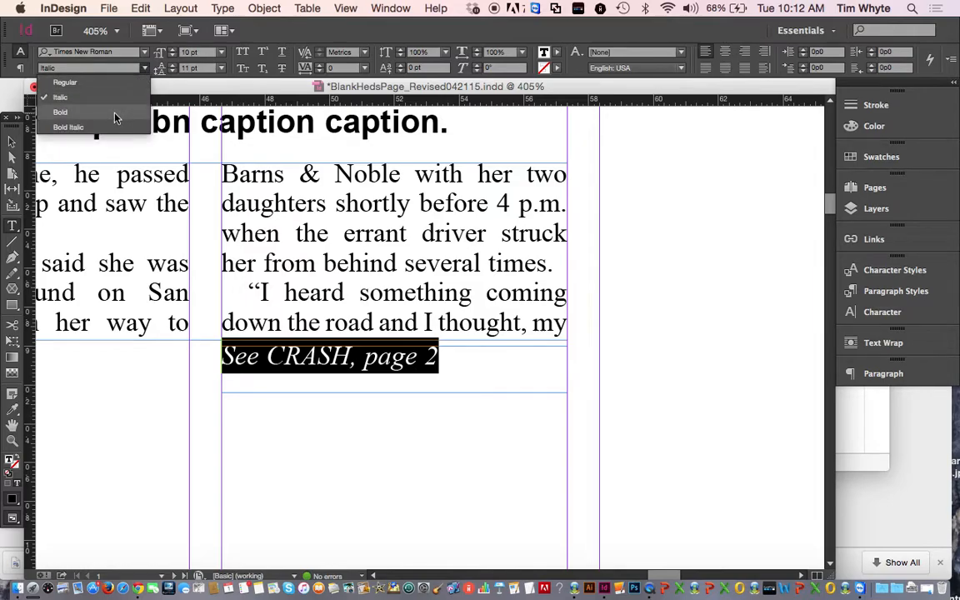
{"action": "left_click", "coordinate": [104, 103]}
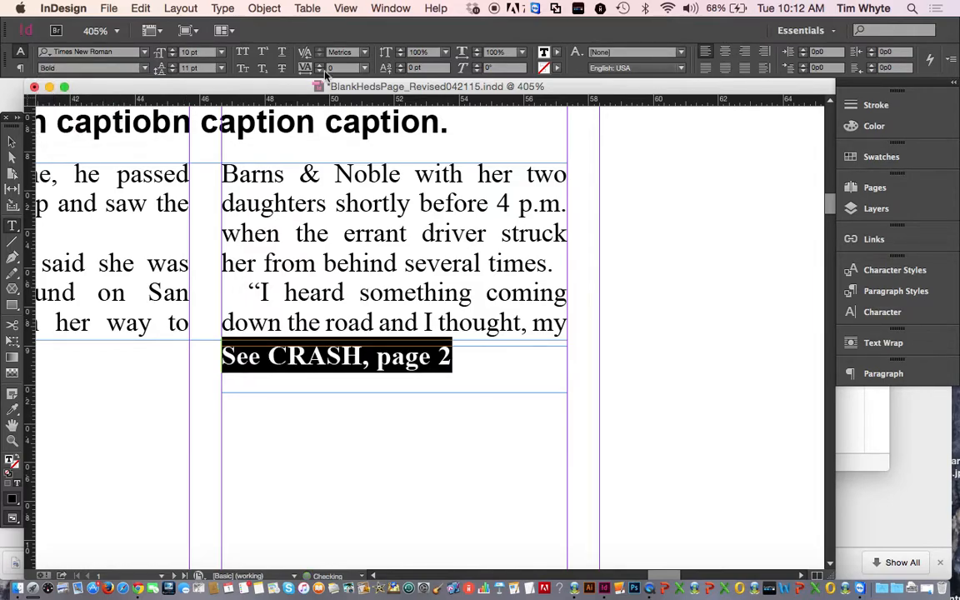
{"action": "left_click", "coordinate": [745, 55]}
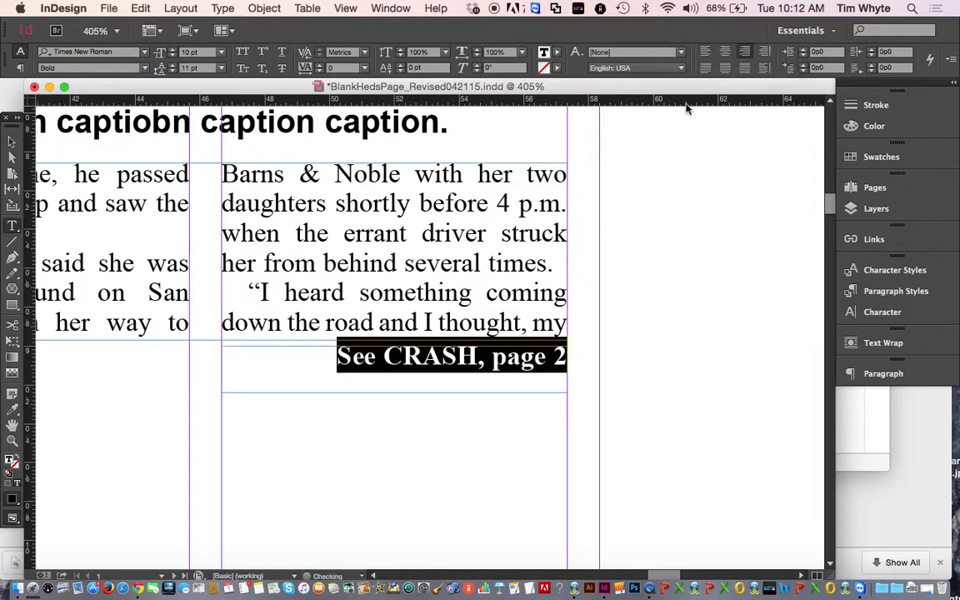
Shorten the jump-line frame to about 0.15 in high and move it up over the story's last line, at about Y 8.82 in.
{"action": "left_click", "coordinate": [13, 144]}
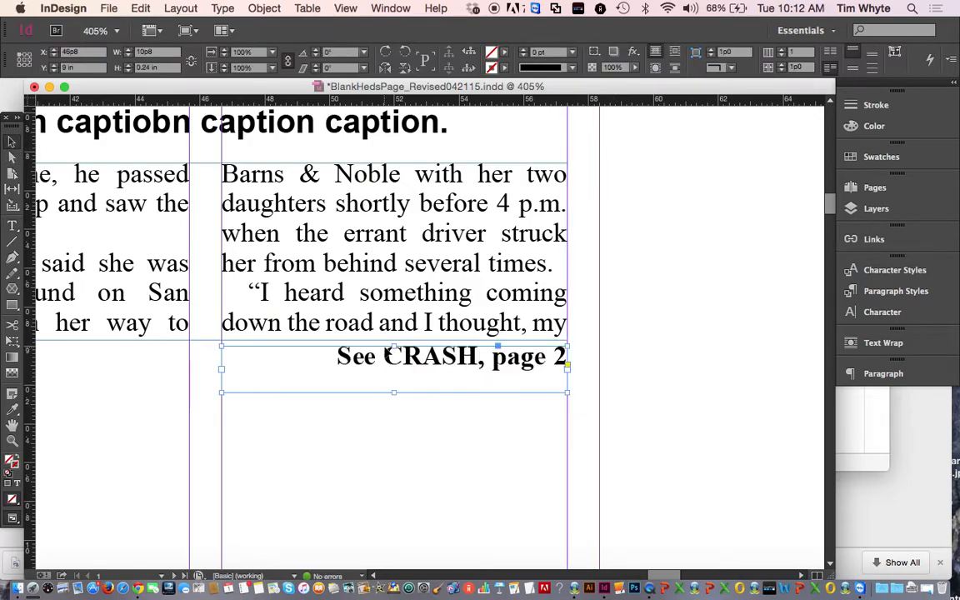
{"action": "left_click_drag", "start_coordinate": [395, 394], "coordinate": [397, 374]}
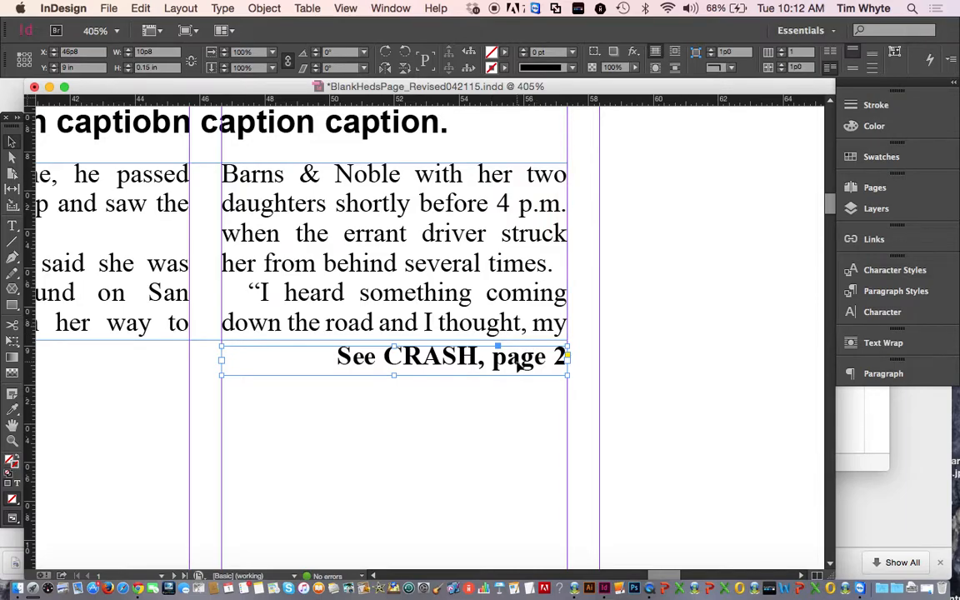
{"action": "left_click_drag", "start_coordinate": [517, 363], "coordinate": [518, 329]}
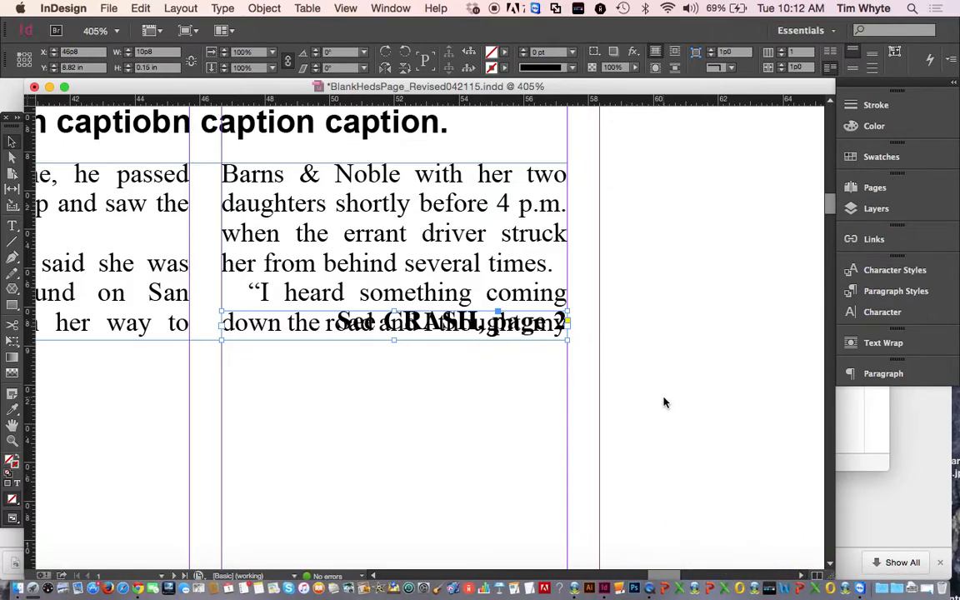
Apply text wrap to the "See CRASH, page 2" frame so the page 1 story clears it, and deselect the frame.
{"action": "left_click", "coordinate": [656, 70]}
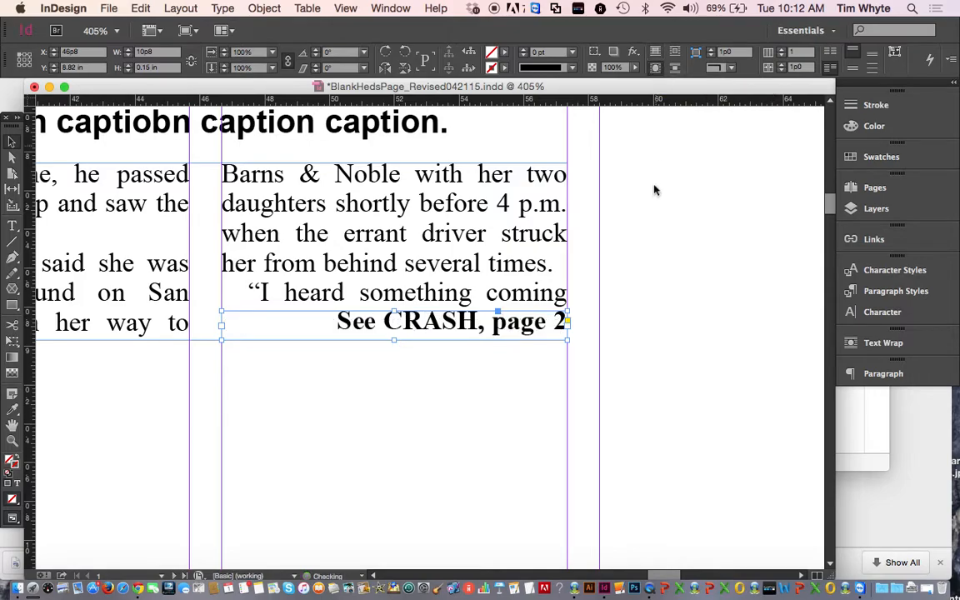
{"action": "left_click", "coordinate": [483, 454]}
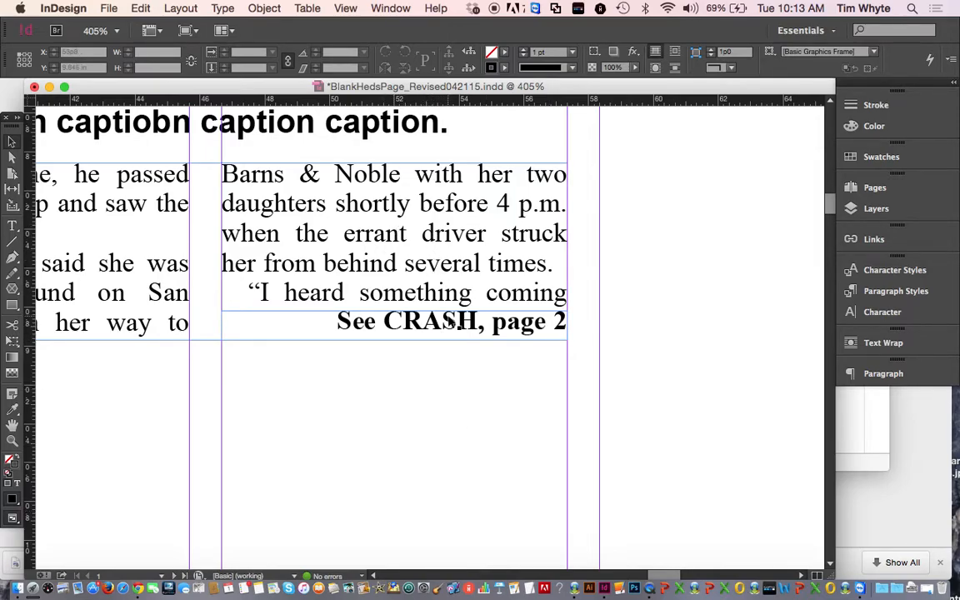
{"action": "key", "text": "super+0"}
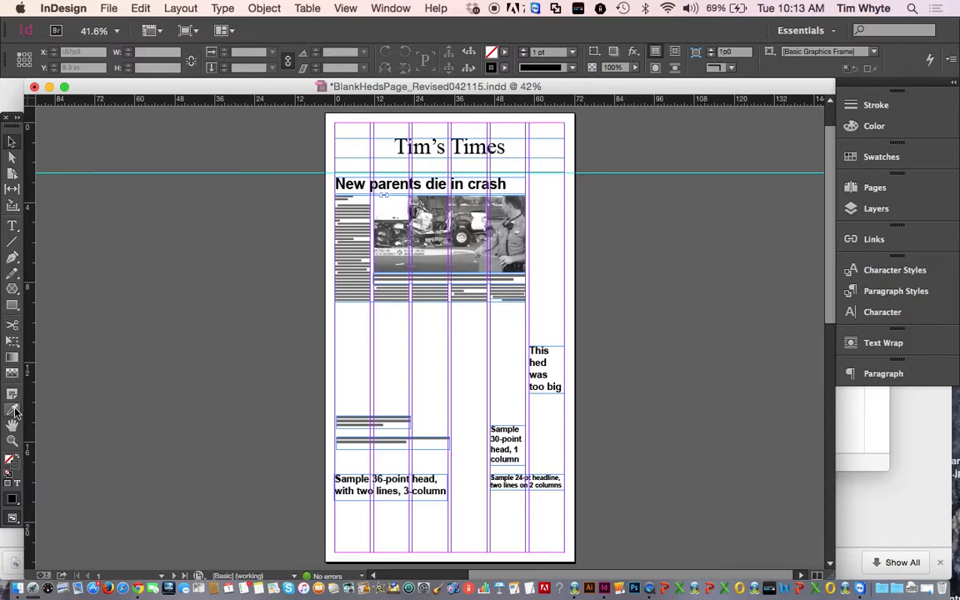
Draw a vertical 1 pt line about 37p4 long in the gutter after column five, from the headline's top to the story's bottom.
{"action": "left_click", "coordinate": [11, 440]}
{"action": "left_click_drag", "start_coordinate": [325, 138], "coordinate": [535, 308]}
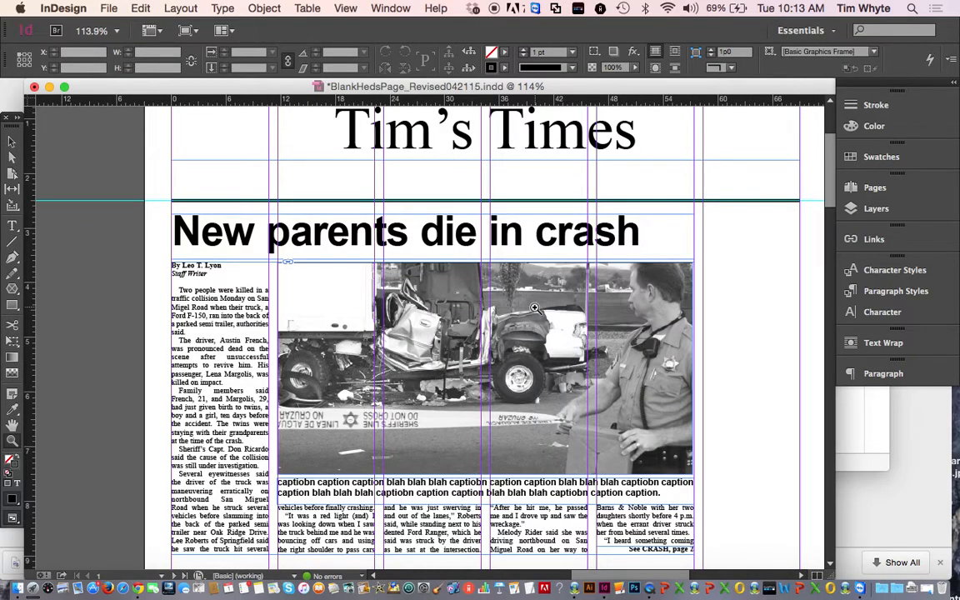
{"action": "scroll", "coordinate": [535, 308], "scroll_direction": "down", "scroll_amount": 3}
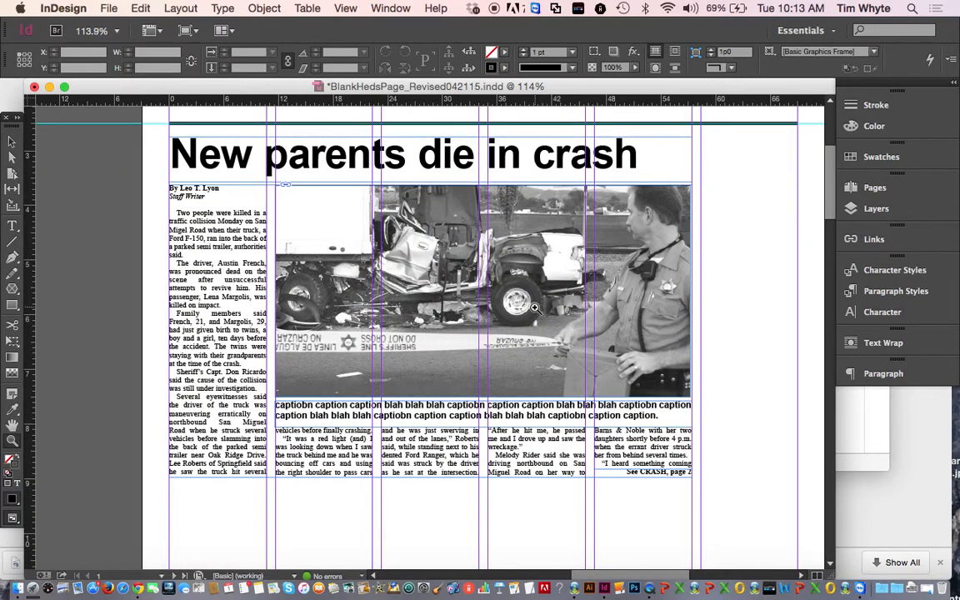
{"action": "scroll", "coordinate": [535, 308], "scroll_direction": "up", "scroll_amount": 1}
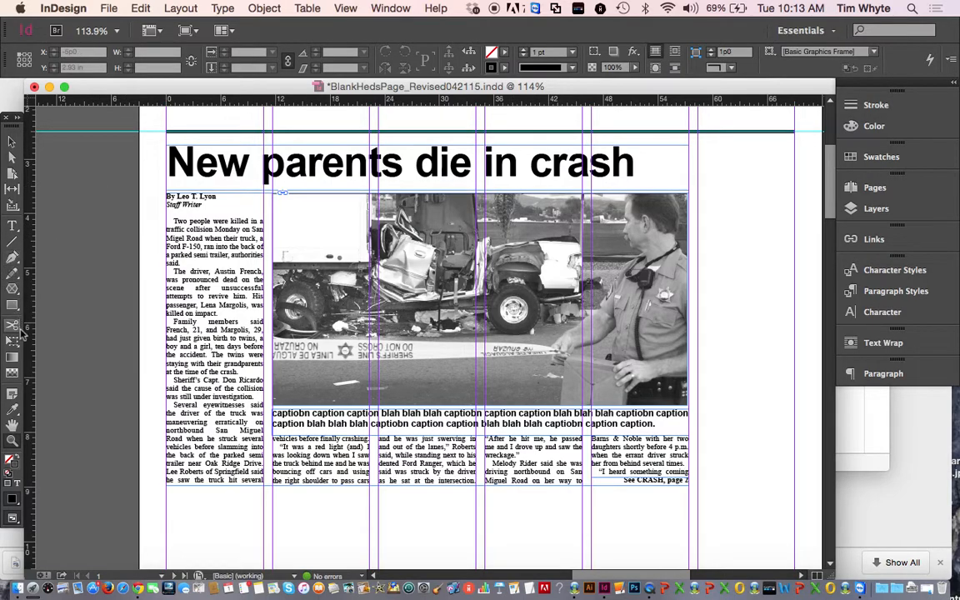
{"action": "left_click", "coordinate": [12, 242]}
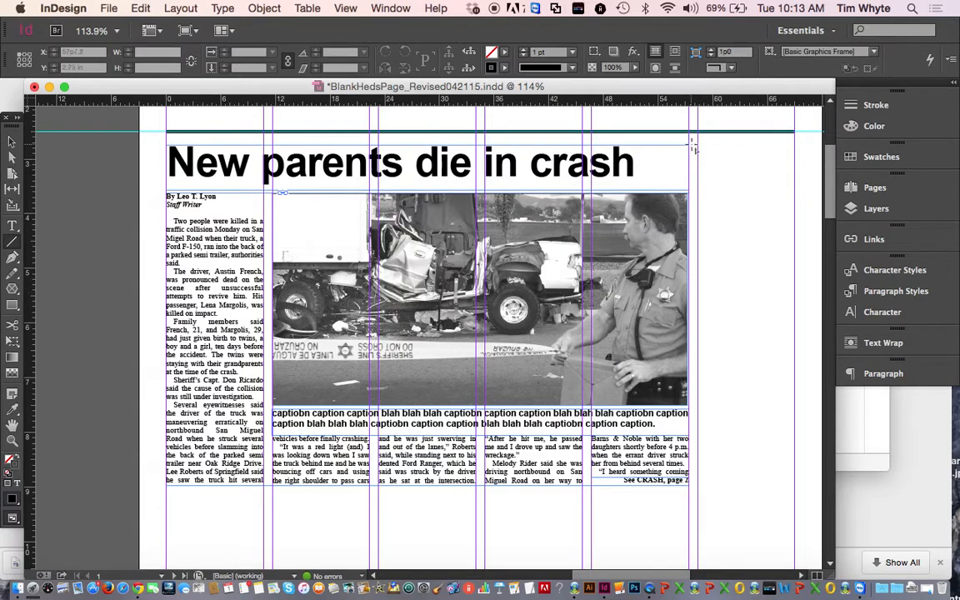
{"action": "left_click_drag", "start_coordinate": [695, 147], "coordinate": [754, 486]}
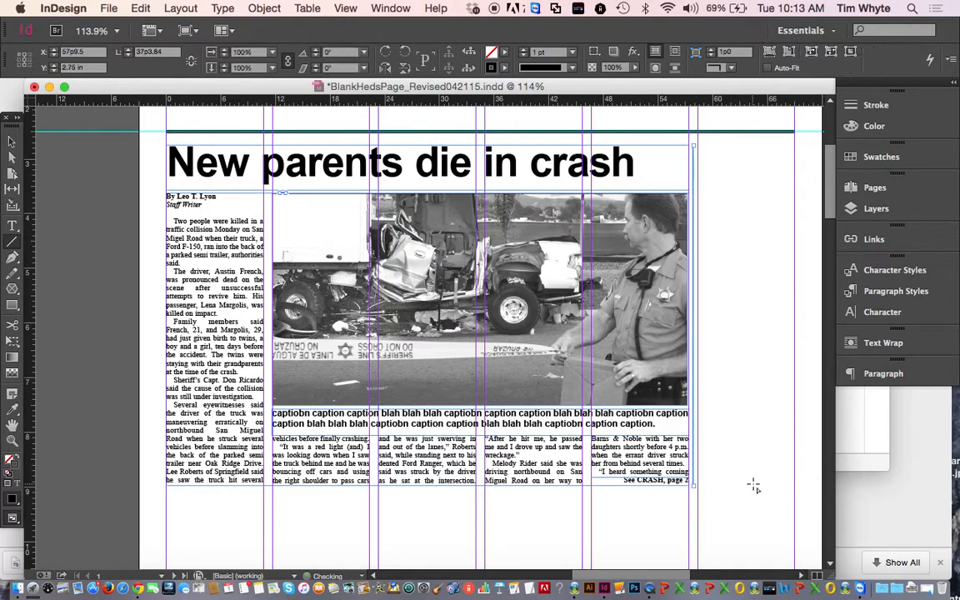
{"action": "left_click", "coordinate": [11, 139]}
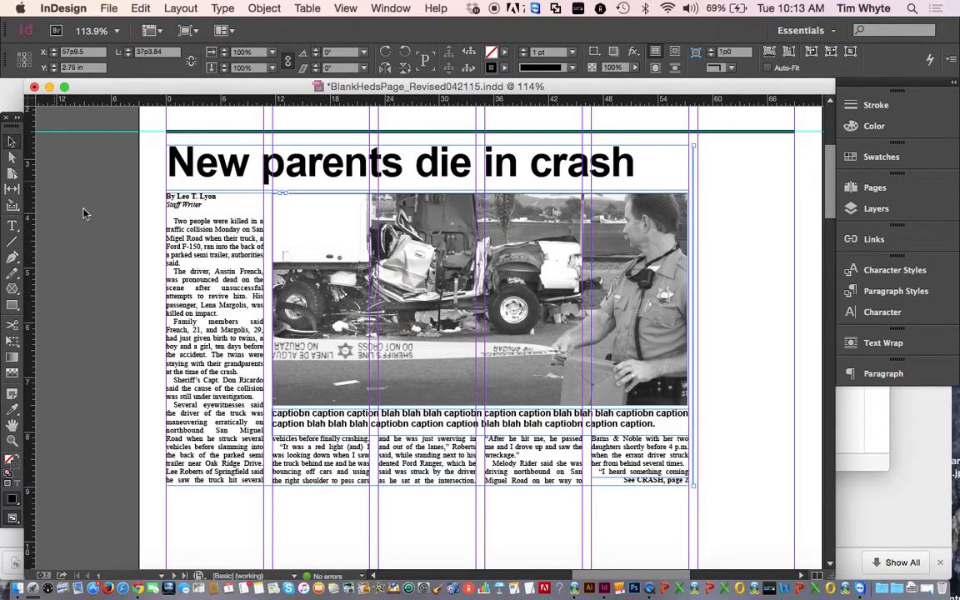
{"action": "left_click", "coordinate": [787, 360]}
Move the "This hed was too big" headline up to the top of the sixth column, level with the "New parents die in crash" headline.
{"action": "scroll", "coordinate": [781, 389], "scroll_direction": "down", "scroll_amount": 5}
{"action": "scroll", "coordinate": [780, 389], "scroll_direction": "down", "scroll_amount": 5}
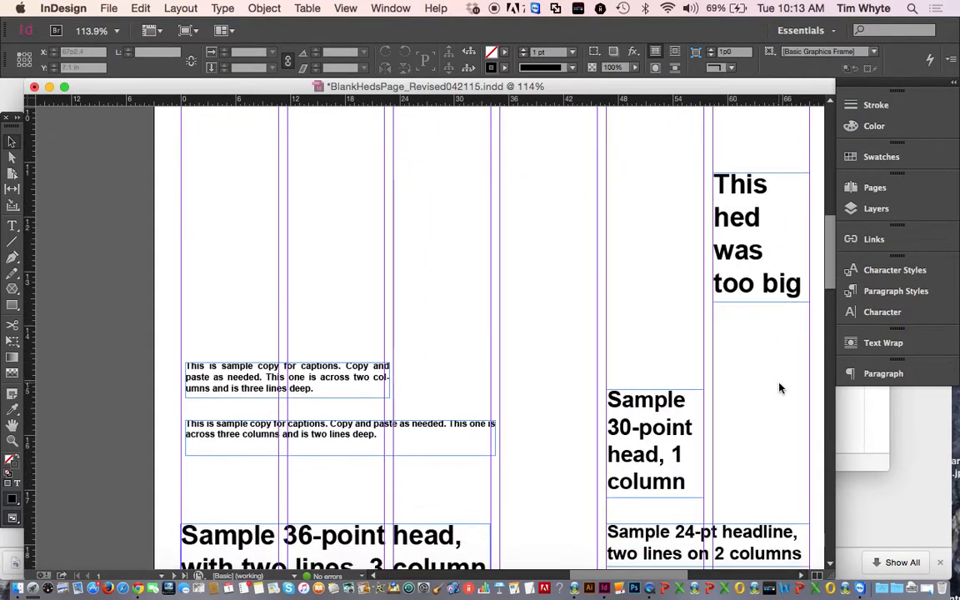
{"action": "scroll", "coordinate": [780, 388], "scroll_direction": "up", "scroll_amount": 3}
{"action": "left_click", "coordinate": [785, 360]}
{"action": "scroll", "coordinate": [773, 338], "scroll_direction": "up", "scroll_amount": 3}
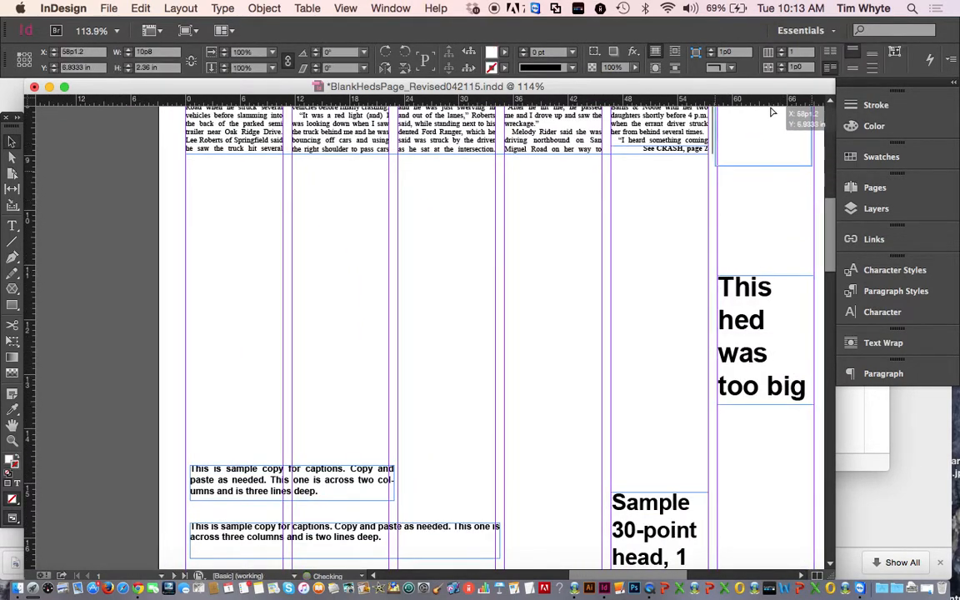
{"action": "left_click_drag", "start_coordinate": [777, 49], "coordinate": [776, 242]}
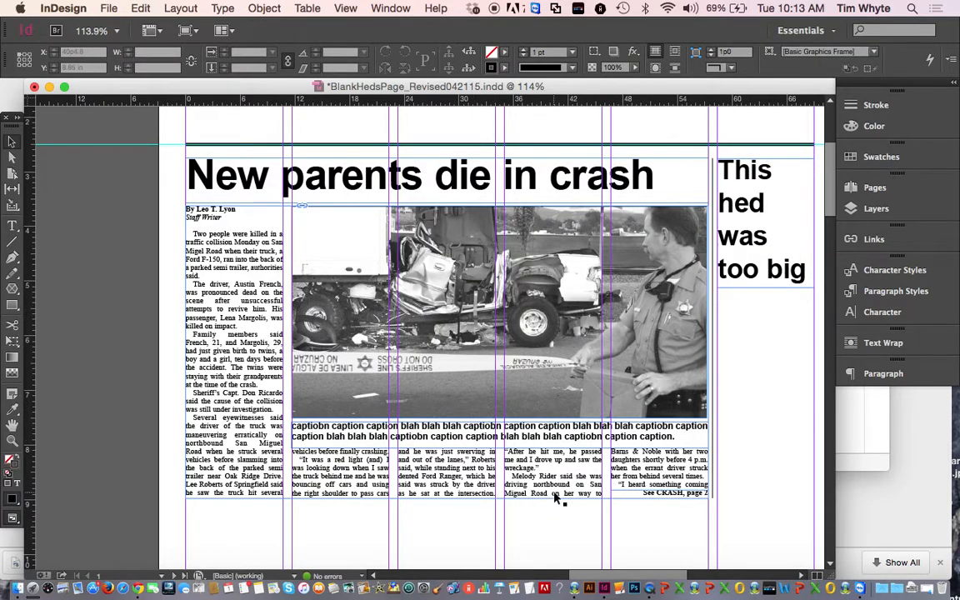
Preview page 1 without guides and frame edges, and examine the lead story, jump line, vertical rule and sixth-column headline.
{"action": "scroll", "coordinate": [534, 467], "scroll_direction": "up", "scroll_amount": 5}
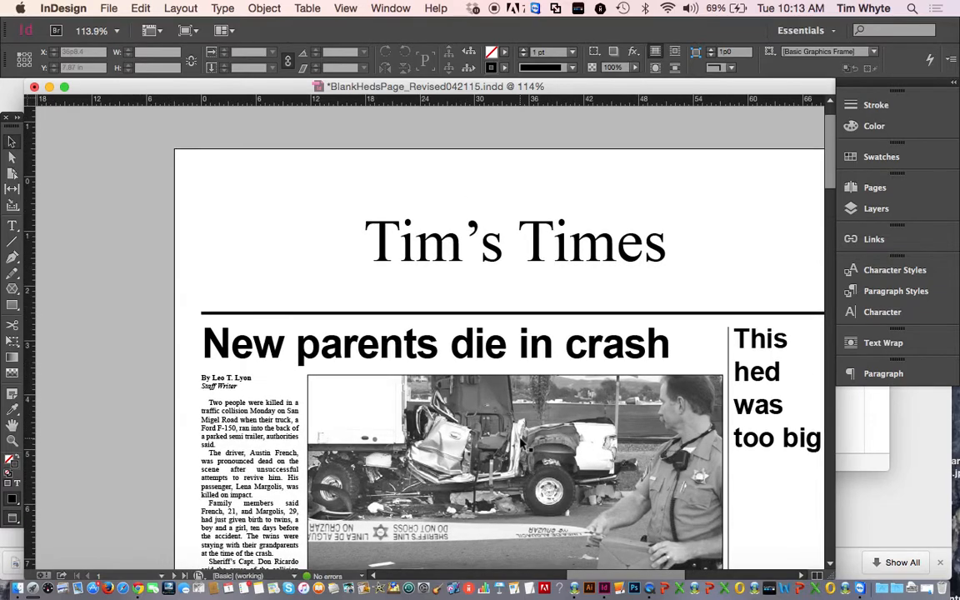
{"action": "key", "text": "super+0"}
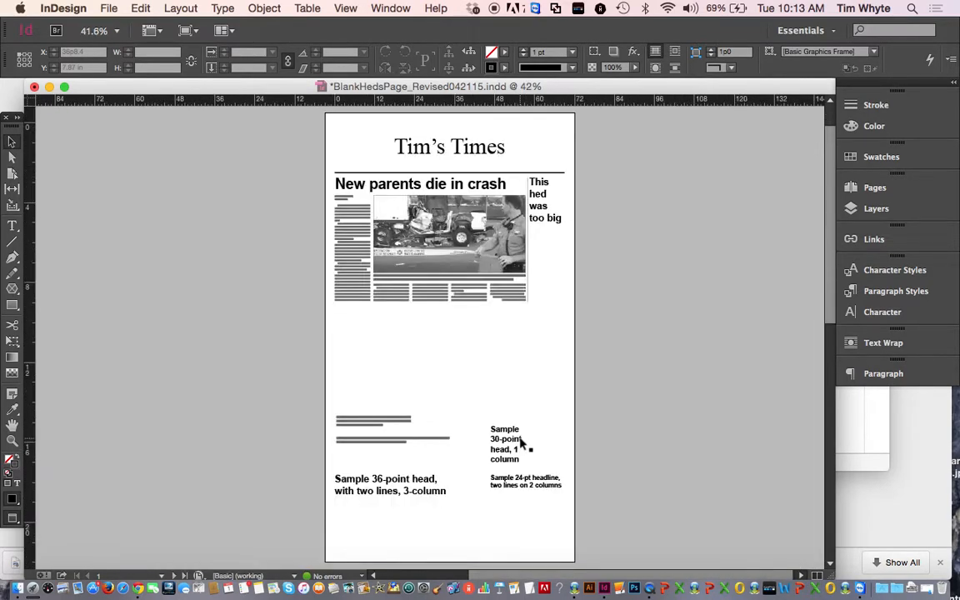
{"action": "key", "text": "super+equal"}
{"action": "key", "text": "super+equal"}
{"action": "key", "text": "super+equal"}
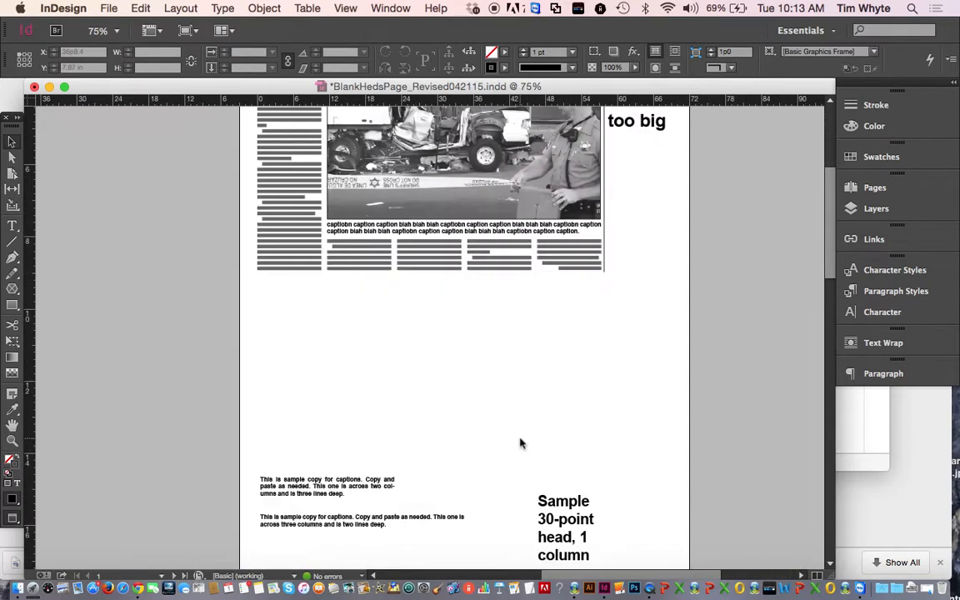
{"action": "scroll", "coordinate": [521, 444], "scroll_direction": "up", "scroll_amount": 10}
{"action": "scroll", "coordinate": [522, 444], "scroll_direction": "down", "scroll_amount": 4}
{"action": "scroll", "coordinate": [521, 444], "scroll_direction": "up", "scroll_amount": 2}
{"action": "scroll", "coordinate": [521, 443], "scroll_direction": "right", "scroll_amount": 3}
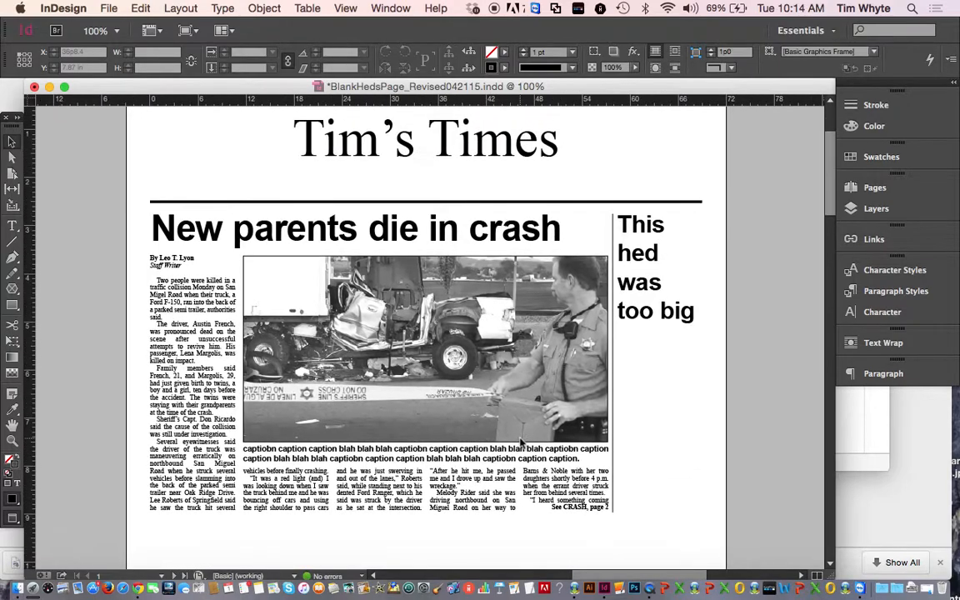